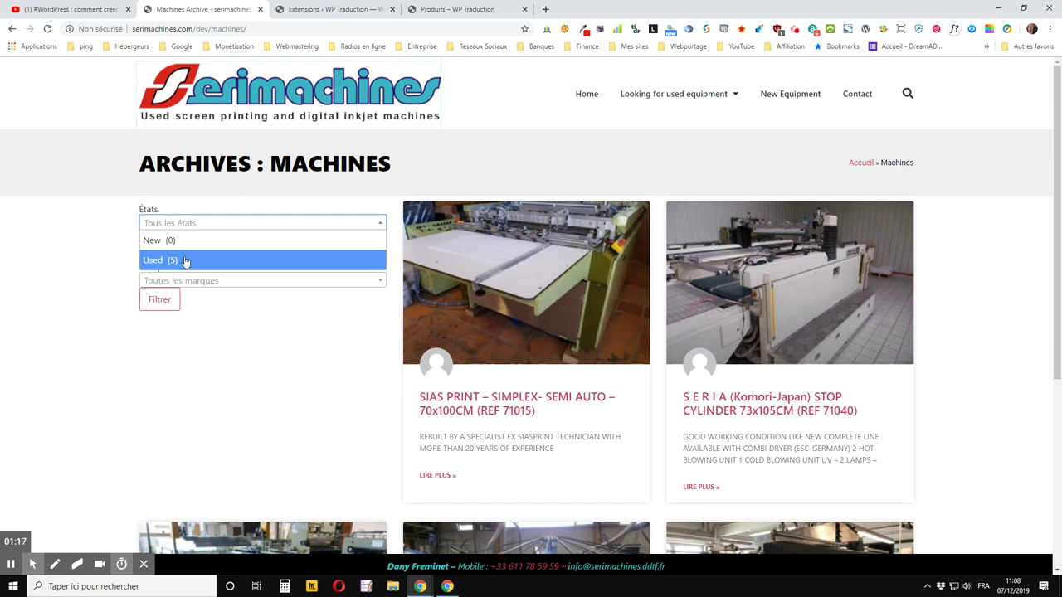
# Step: Filter the machines archive by state Used, category screen printing and brand Hebbecker Germany
pyautogui.click(186, 261)
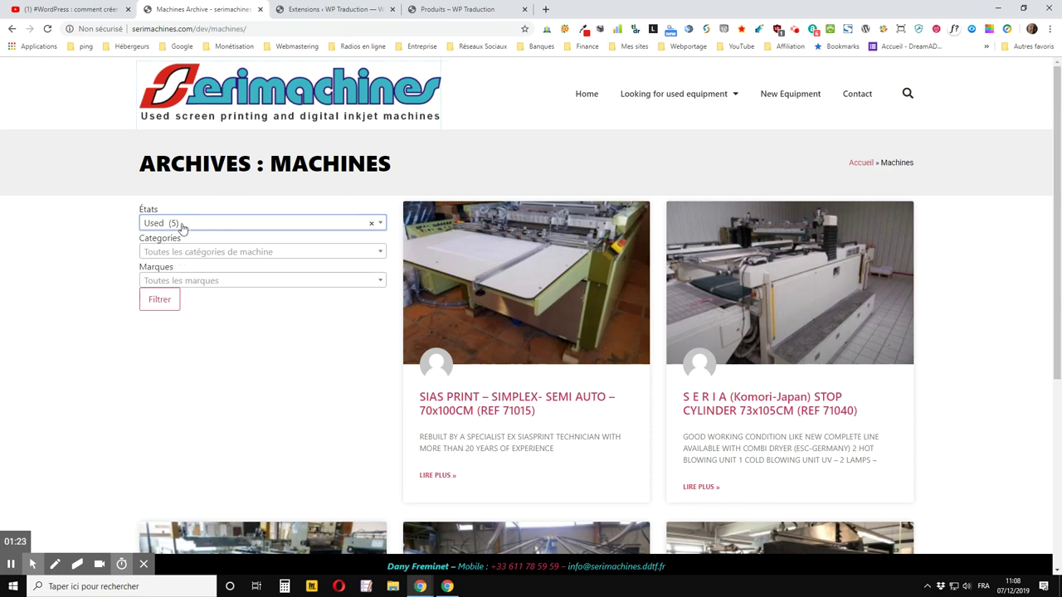
pyautogui.click(189, 229)
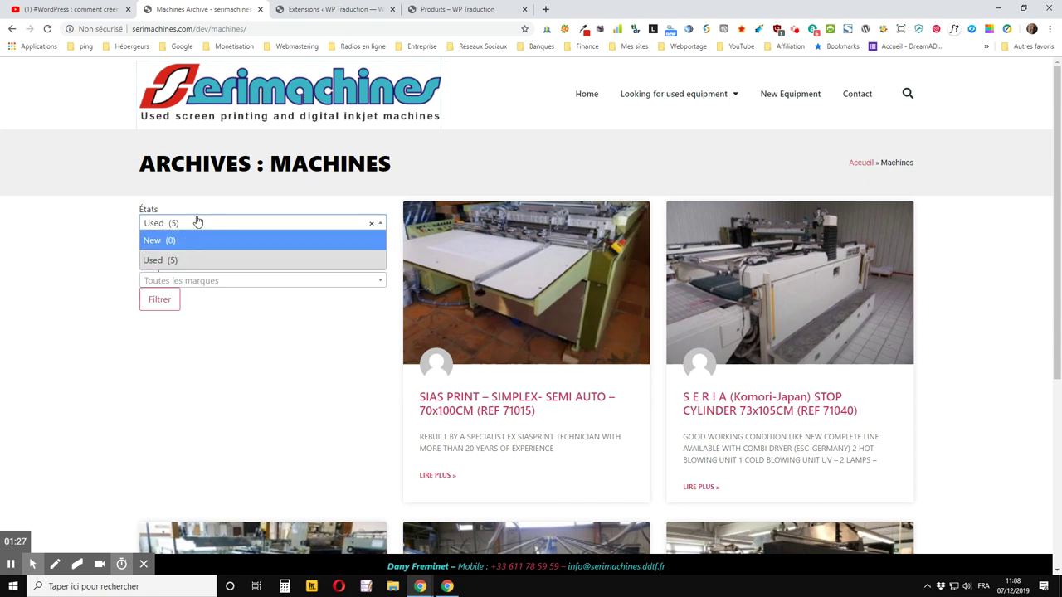
pyautogui.click(162, 262)
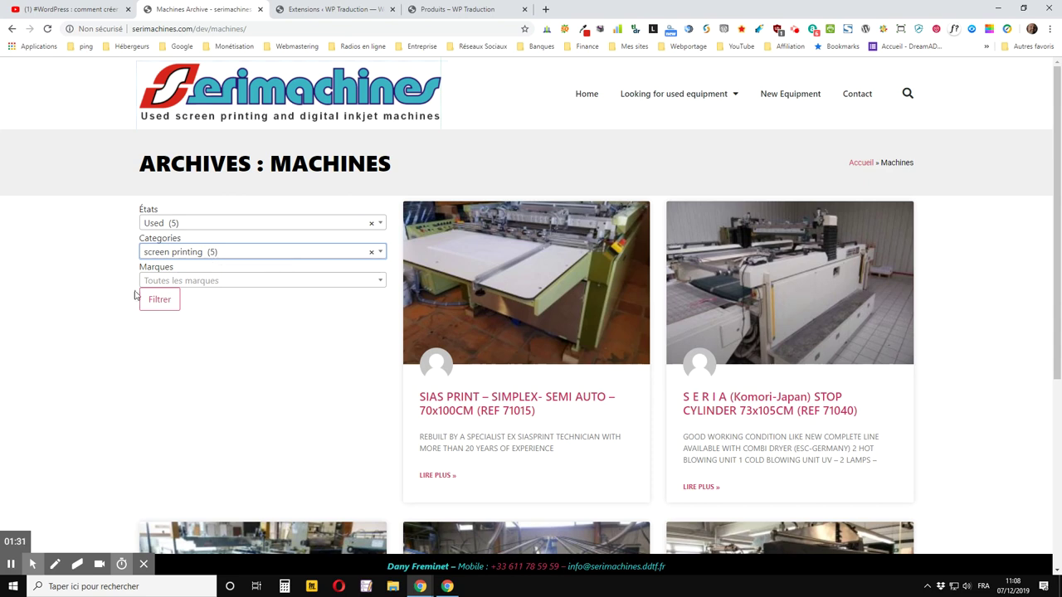
pyautogui.click(180, 253)
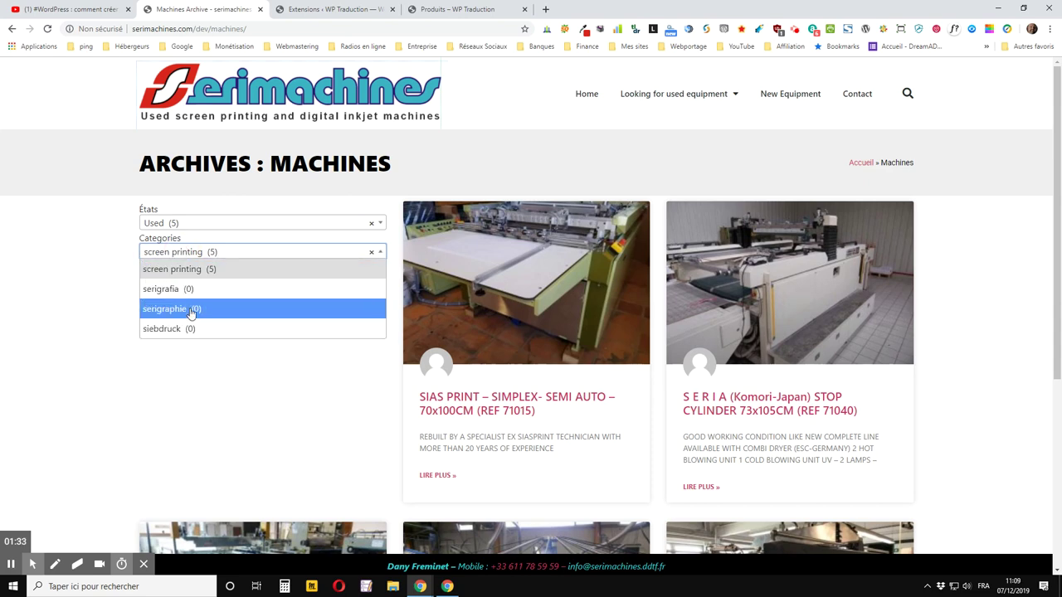
pyautogui.click(191, 271)
pyautogui.click(207, 282)
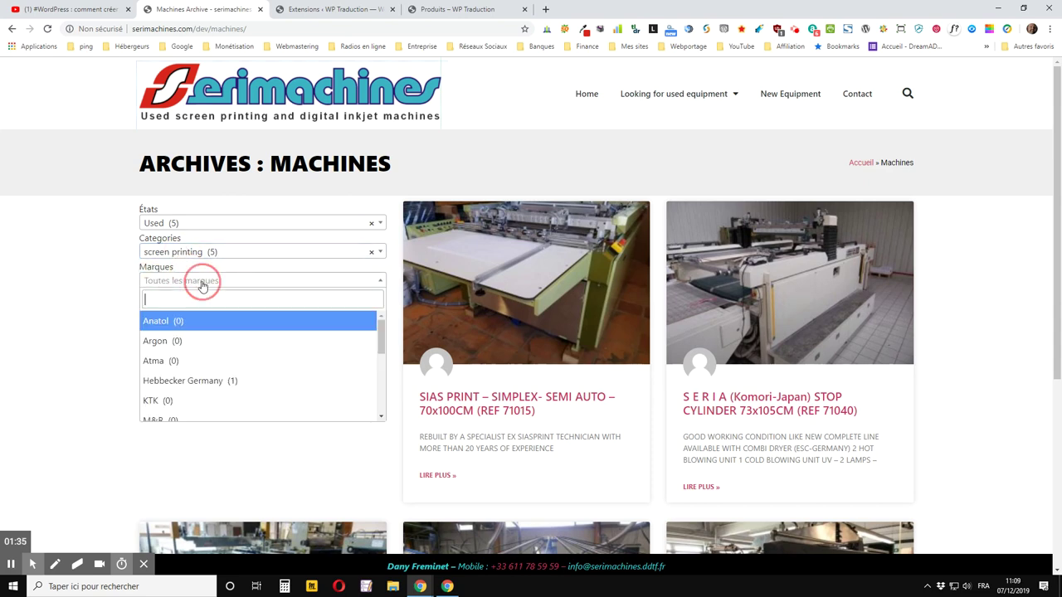
pyautogui.click(215, 383)
pyautogui.click(153, 301)
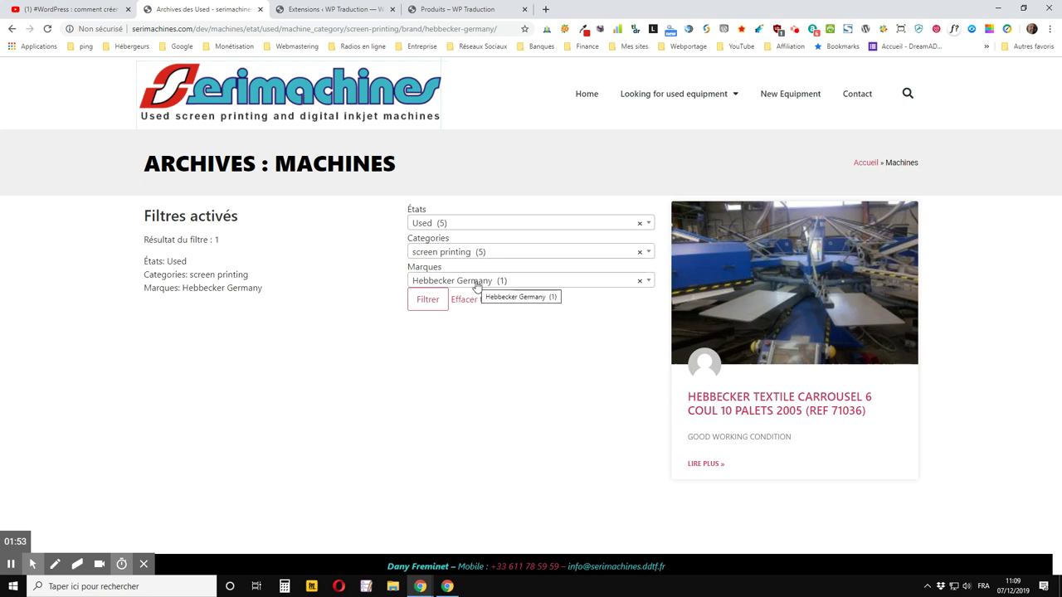
# Step: Open the taxonomy filter settings in the WP Traduction site's administration
pyautogui.click(342, 10)
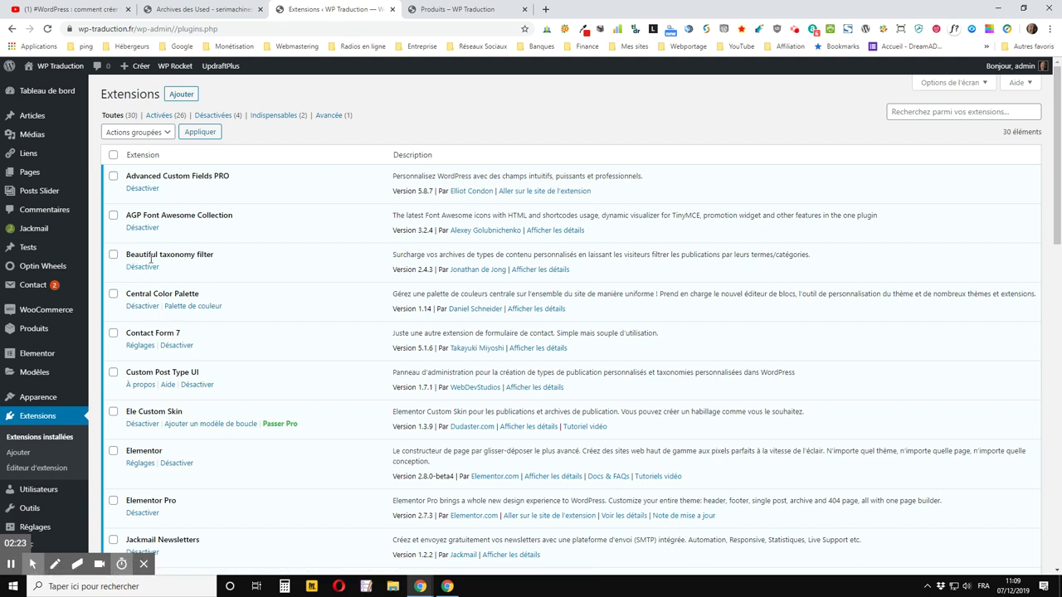
pyautogui.scroll(-2, 56, 327)
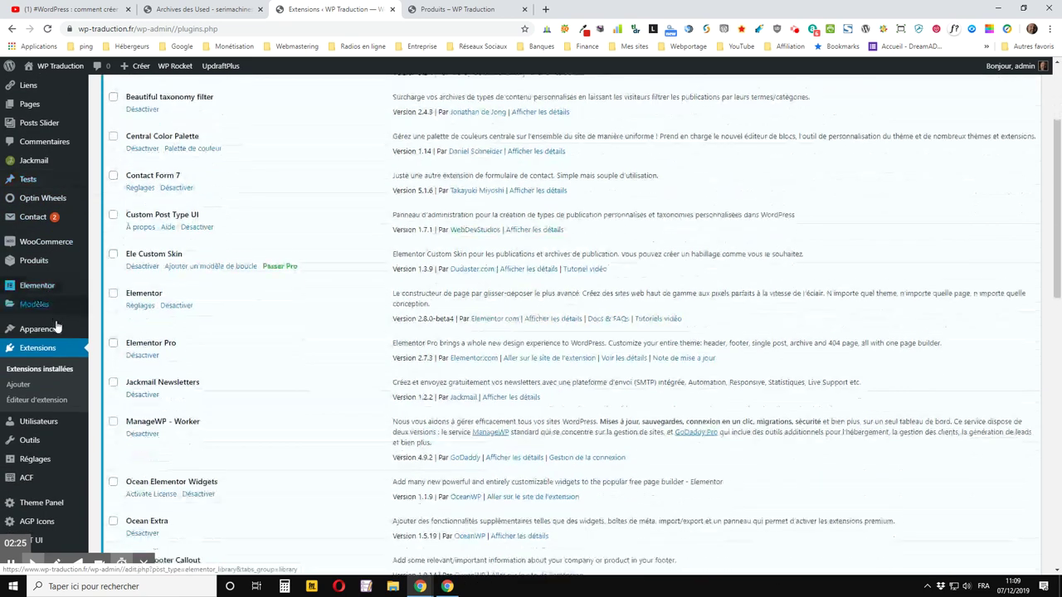
pyautogui.moveTo(33, 463)
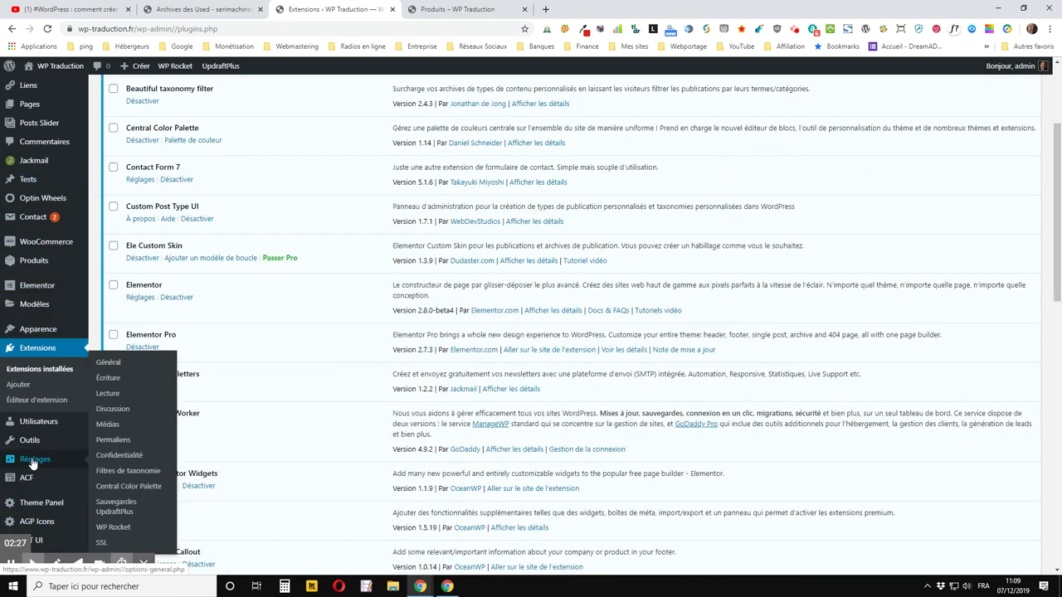
pyautogui.click(126, 476)
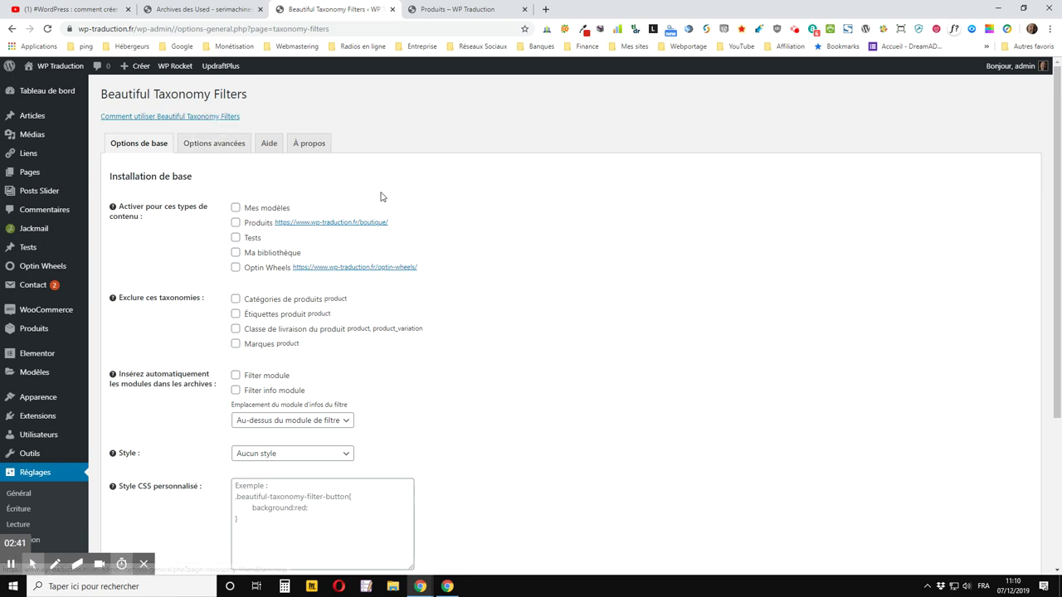
# Step: Enable the taxonomy filters for the Produits content type and compare its archive address with the shop page
pyautogui.scroll(-1, 392, 247)
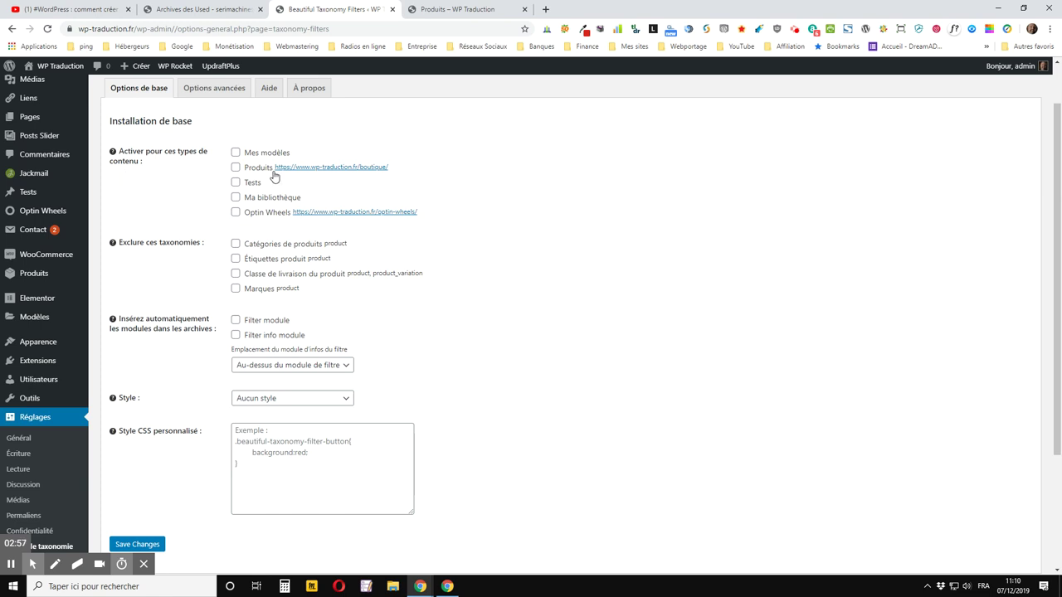
pyautogui.click(445, 19)
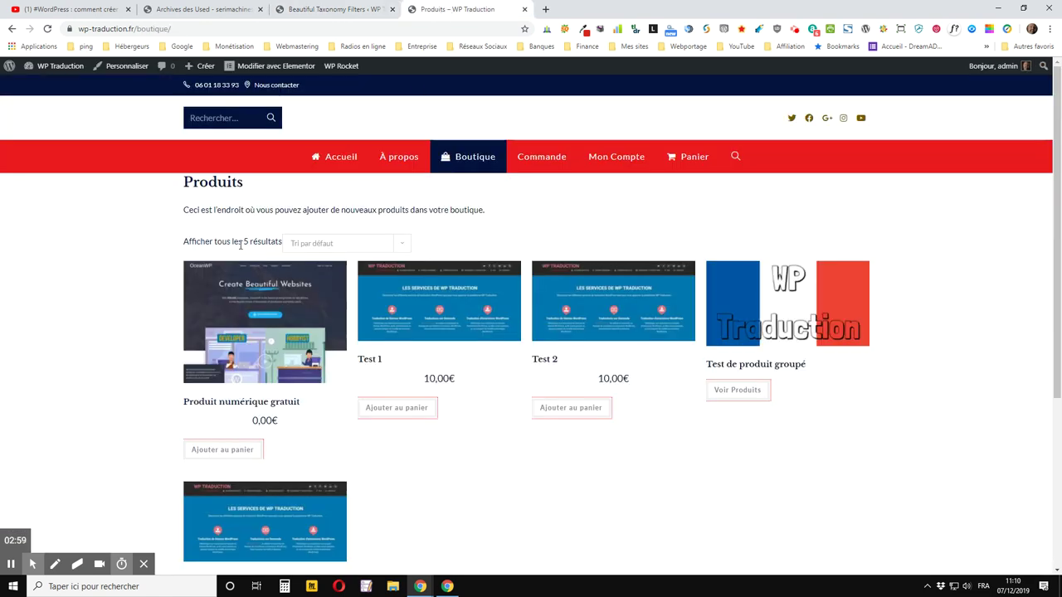
pyautogui.click(335, 10)
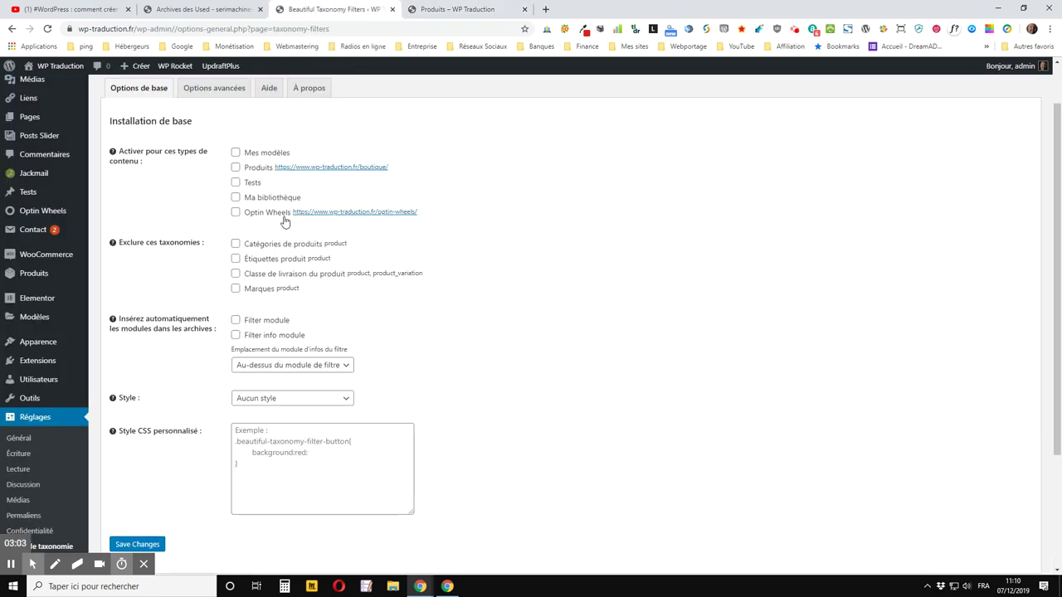
pyautogui.click(235, 168)
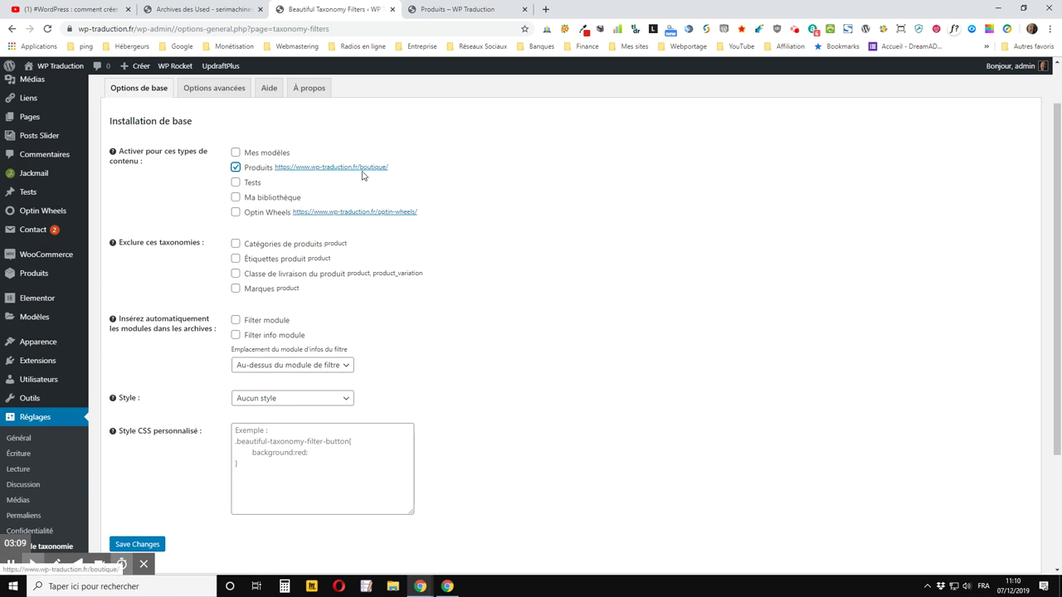
pyautogui.click(475, 8)
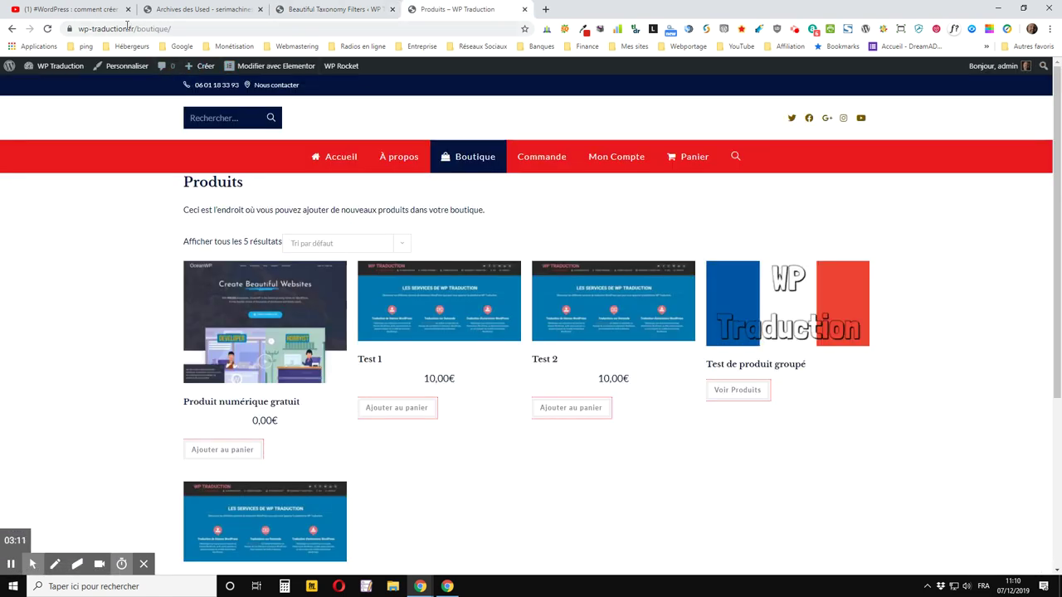
pyautogui.click(299, 8)
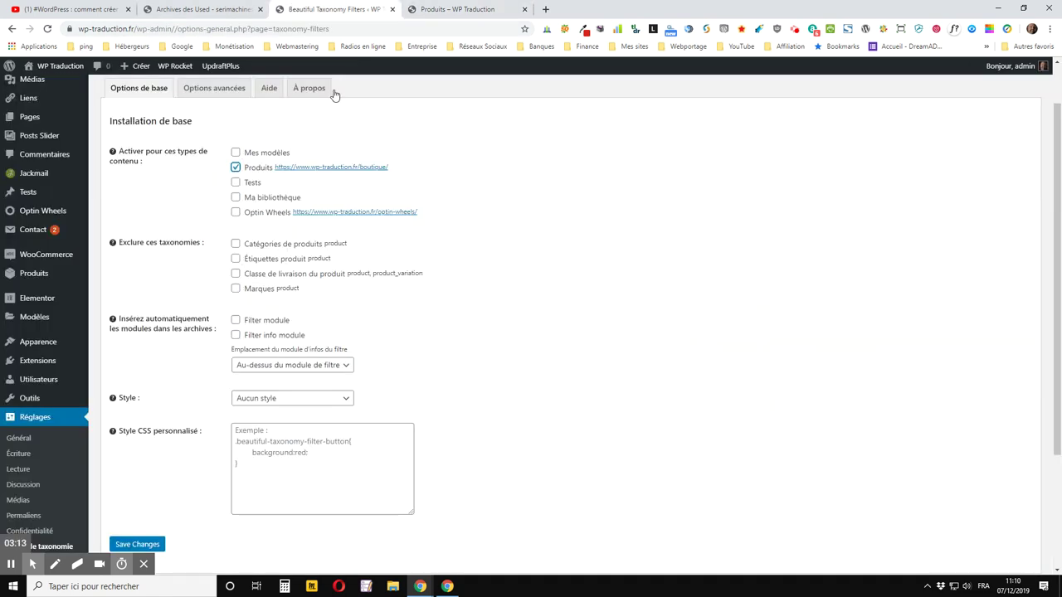
# Step: Exclude the Étiquettes produit and Classe de livraison du produit taxonomies from the filters
pyautogui.scroll(-1, 140, 198)
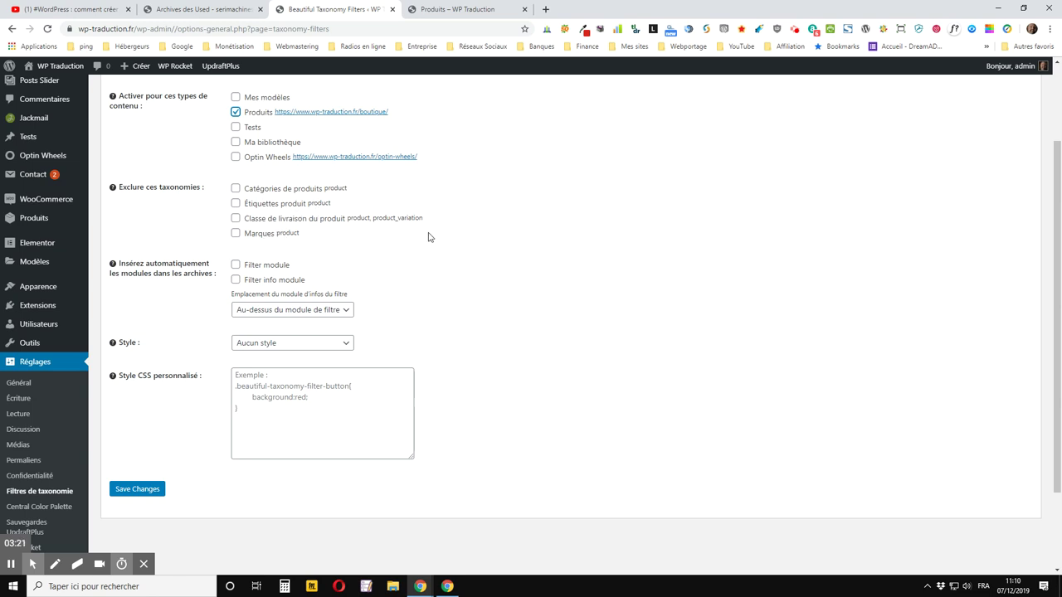
pyautogui.click(236, 206)
pyautogui.click(236, 220)
# Step: Enable automatic insertion of the Filter module in archives and look at the active filters on the machines example page
pyautogui.scroll(-1, 129, 218)
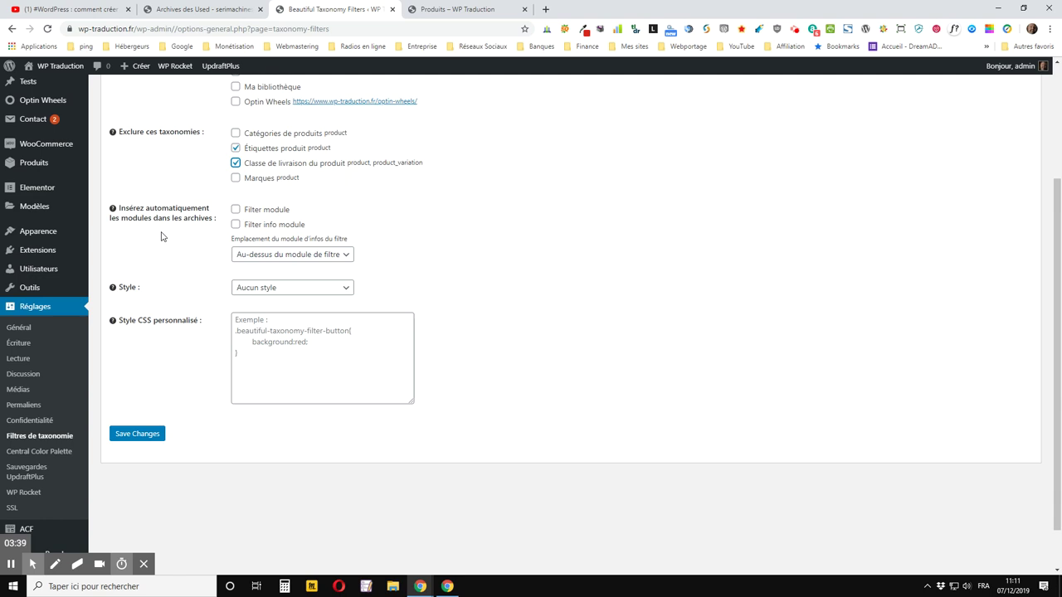
pyautogui.click(249, 214)
pyautogui.click(187, 10)
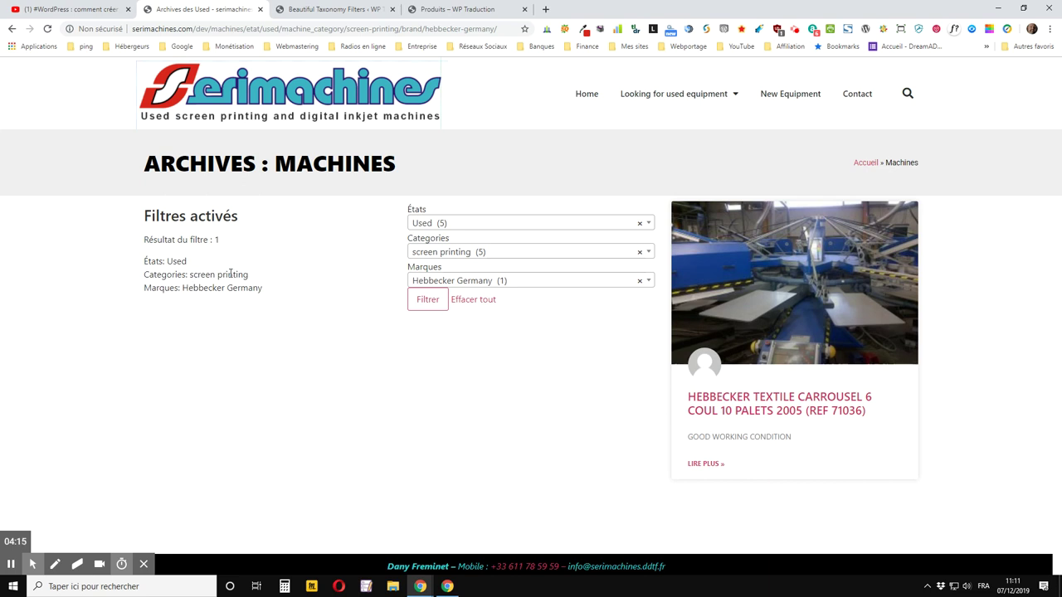
pyautogui.click(300, 10)
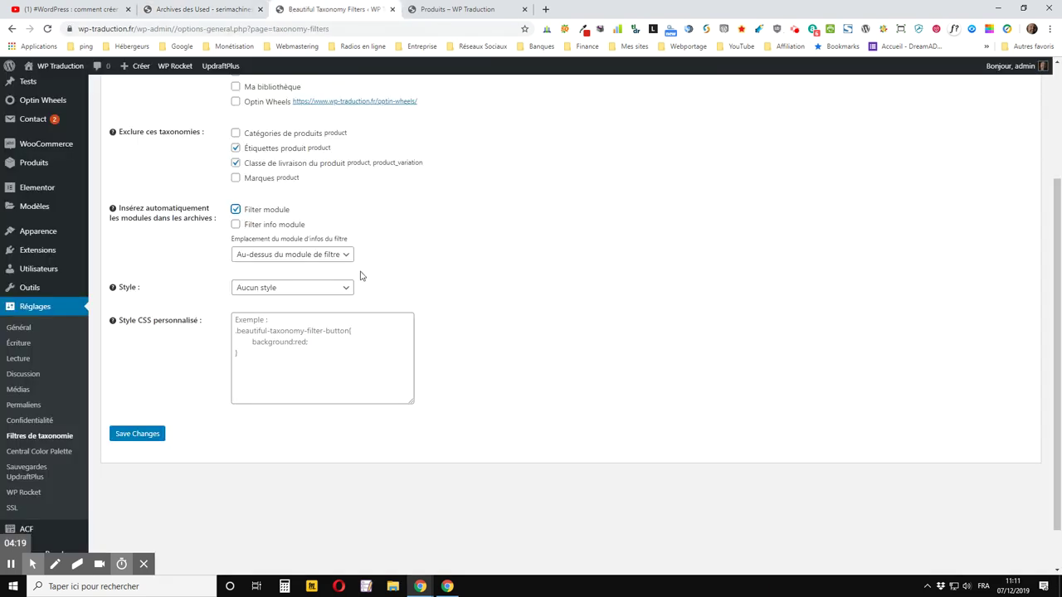
# Step: Review the available filter info placements, the style choices and the custom CSS example
pyautogui.click(291, 258)
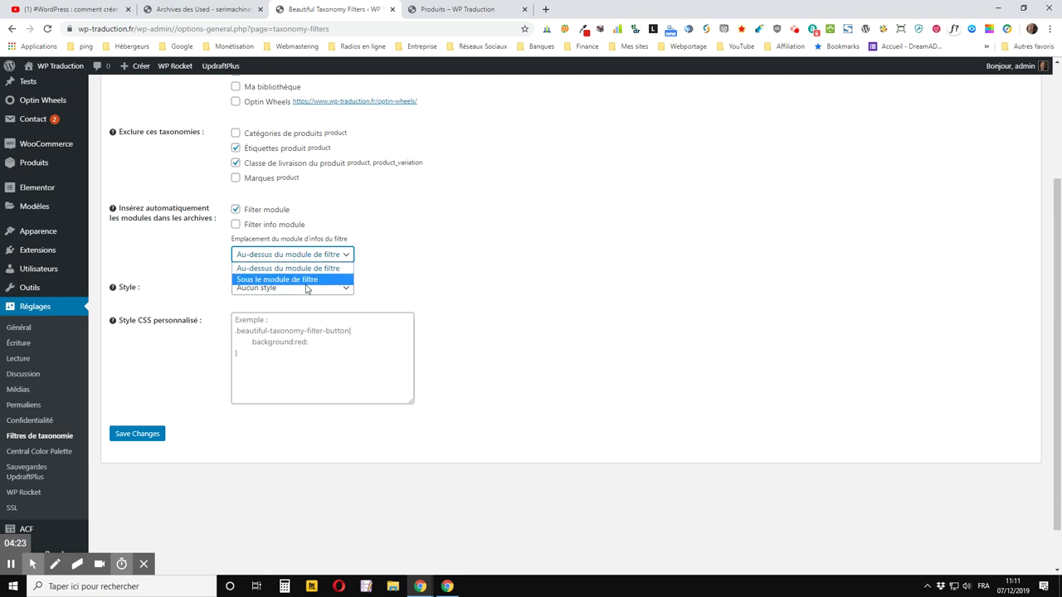
pyautogui.click(440, 248)
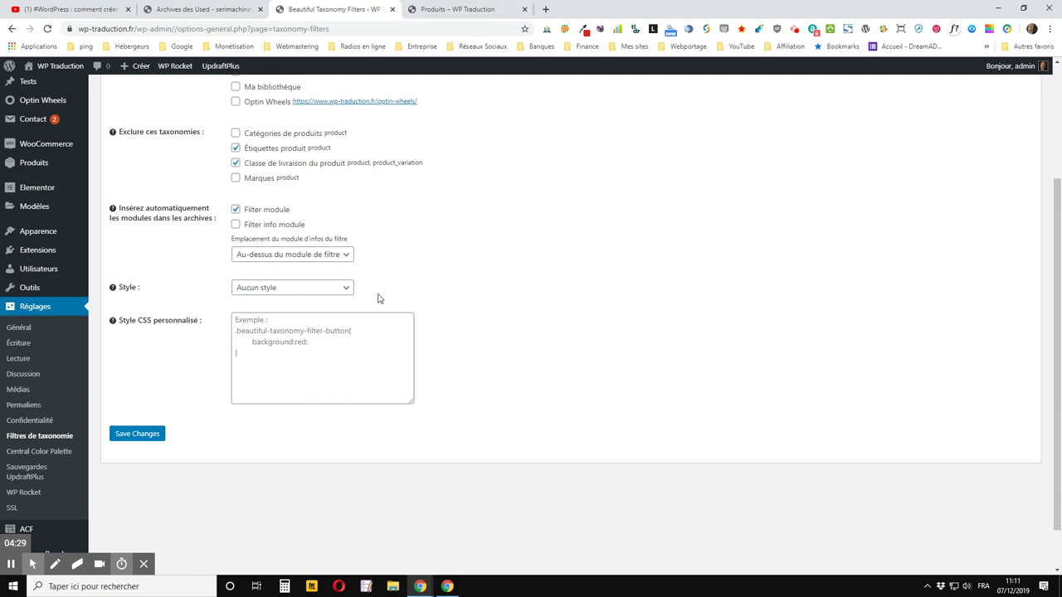
pyautogui.click(296, 288)
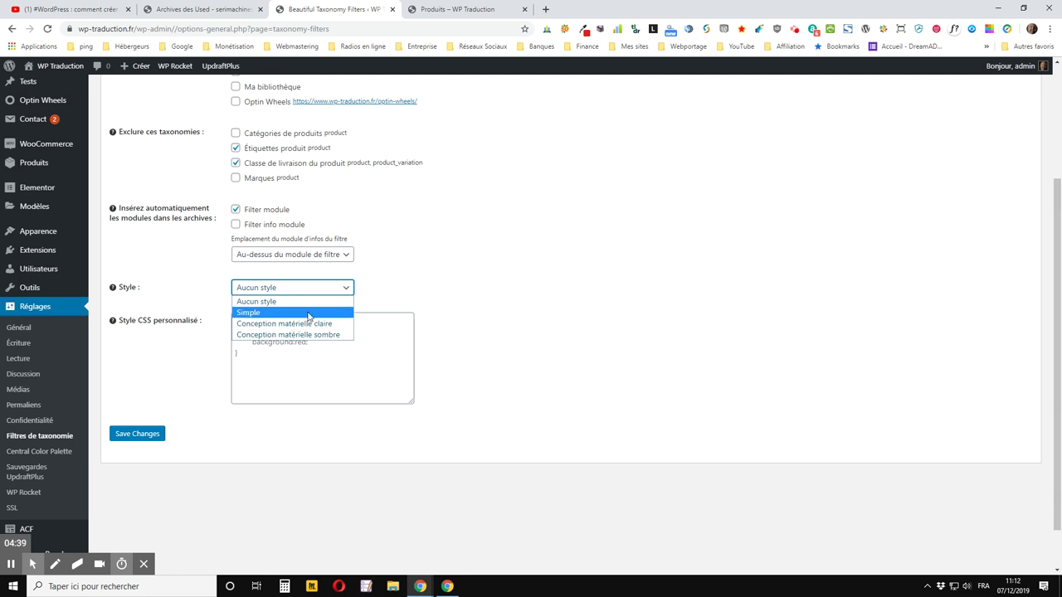
pyautogui.click(320, 291)
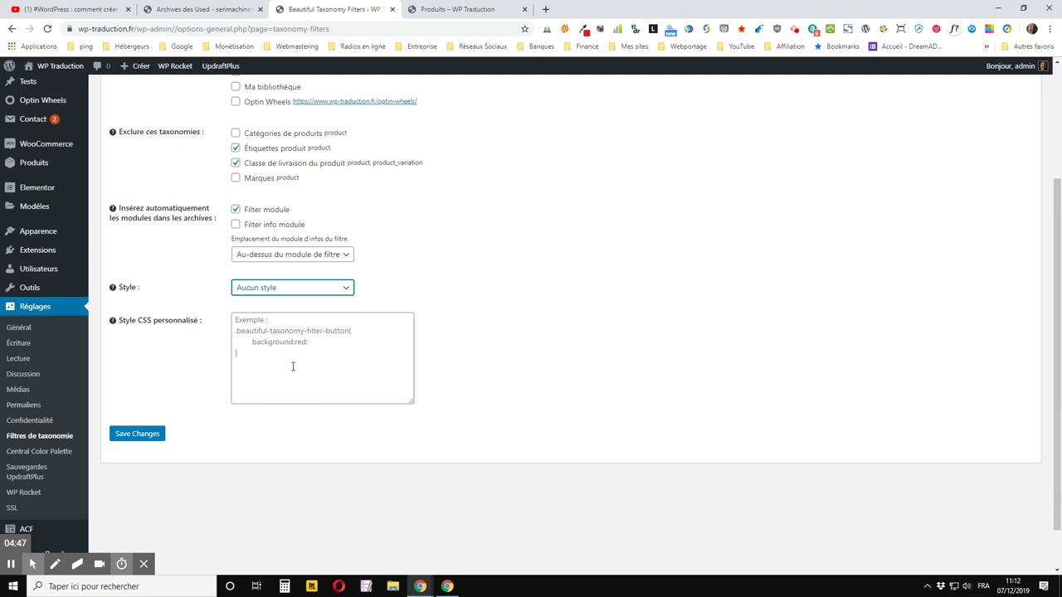
pyautogui.click(293, 365)
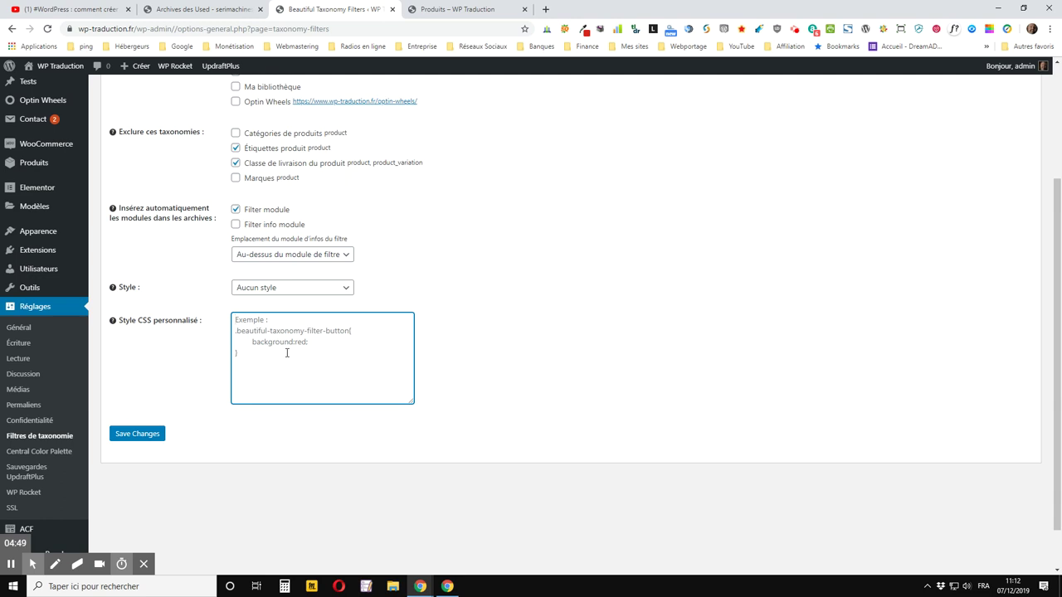
# Step: Save the basic taxonomy filter settings
pyautogui.click(138, 435)
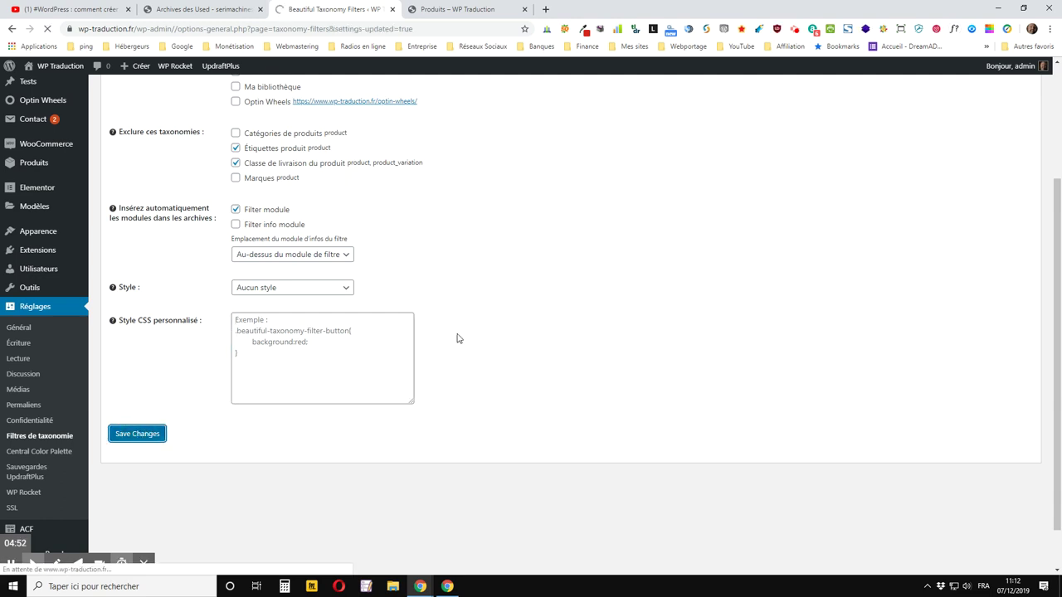
pyautogui.scroll(-5, 451, 332)
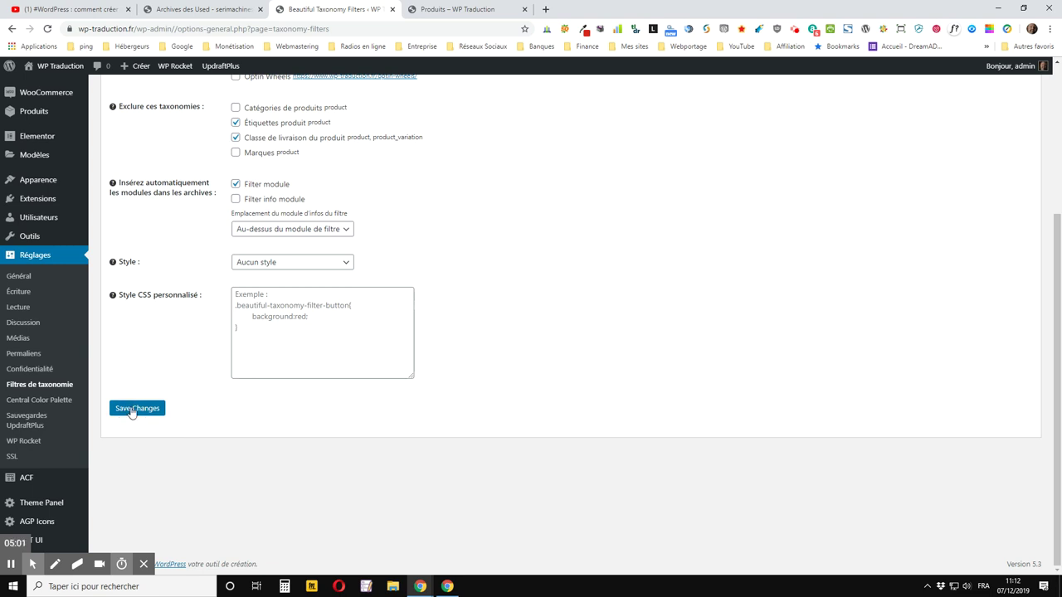
pyautogui.click(146, 407)
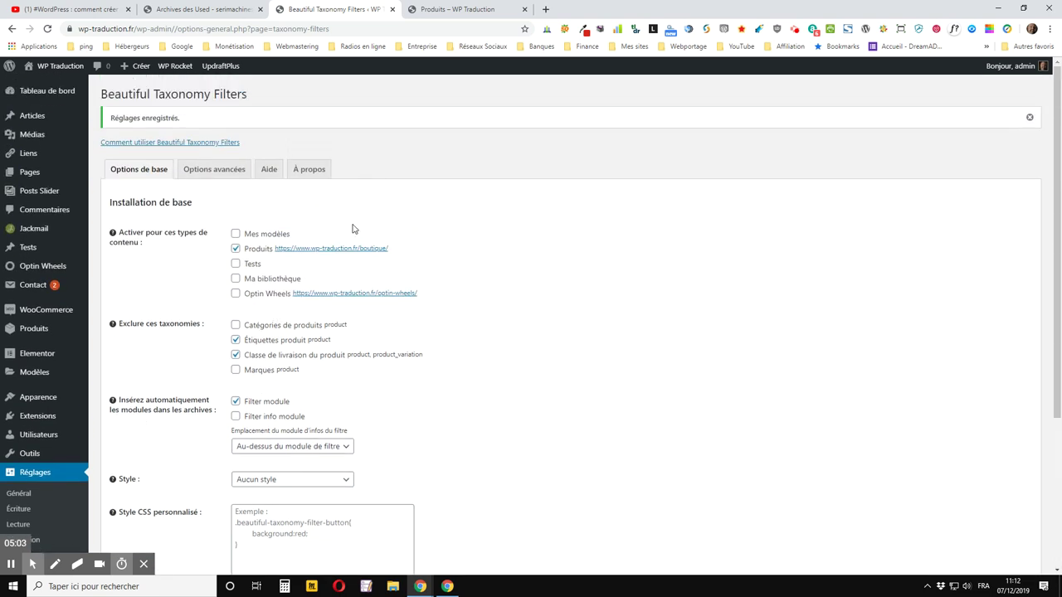
# Step: Recheck the basic filter settings and examine the advanced options of the taxonomy filters
pyautogui.scroll(-3, 176, 273)
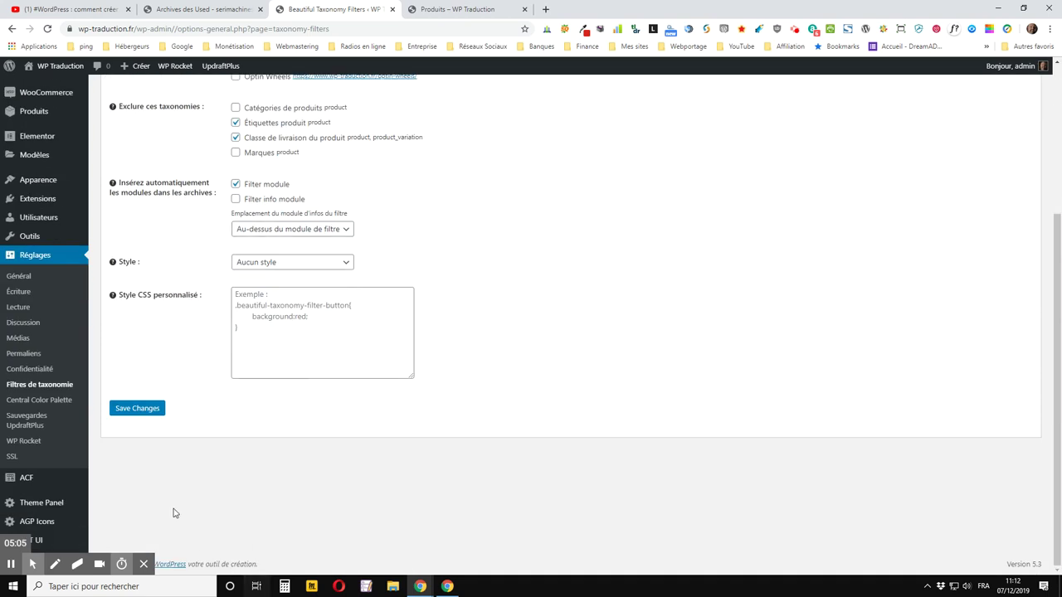
pyautogui.scroll(3, 204, 417)
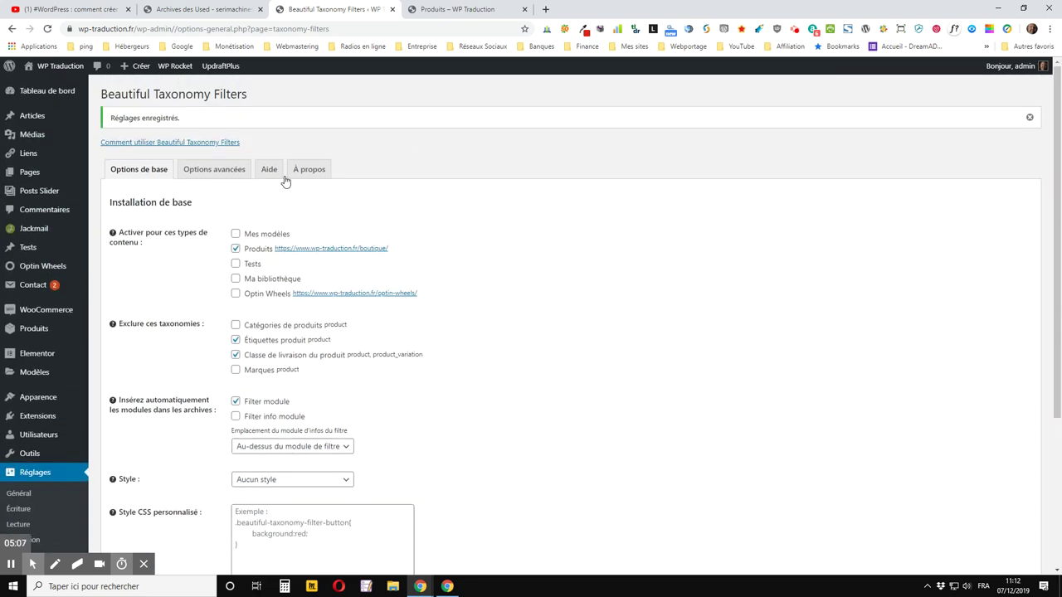
pyautogui.click(202, 171)
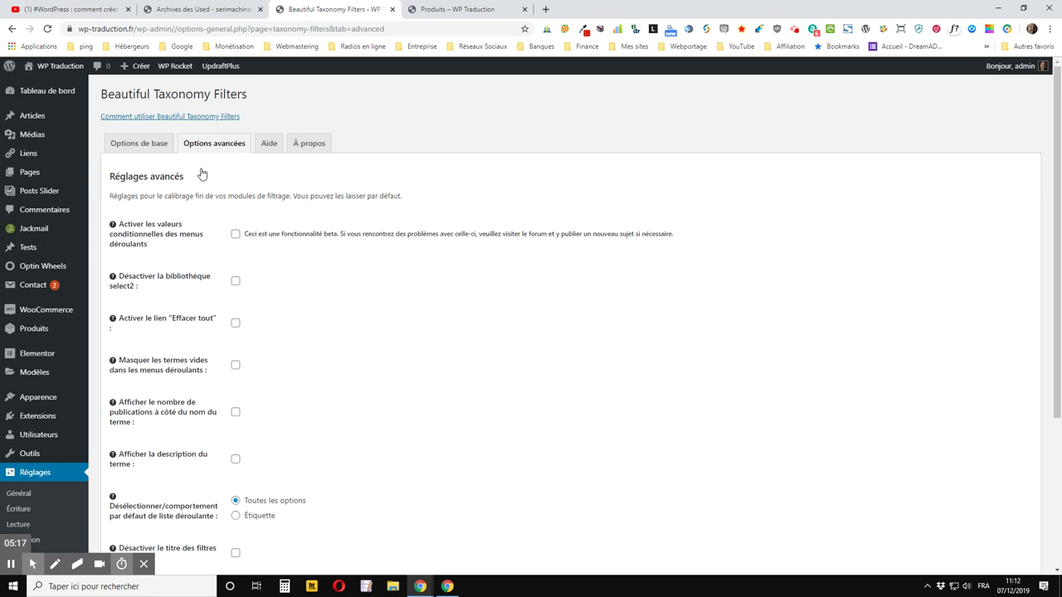
pyautogui.scroll(-3, 357, 219)
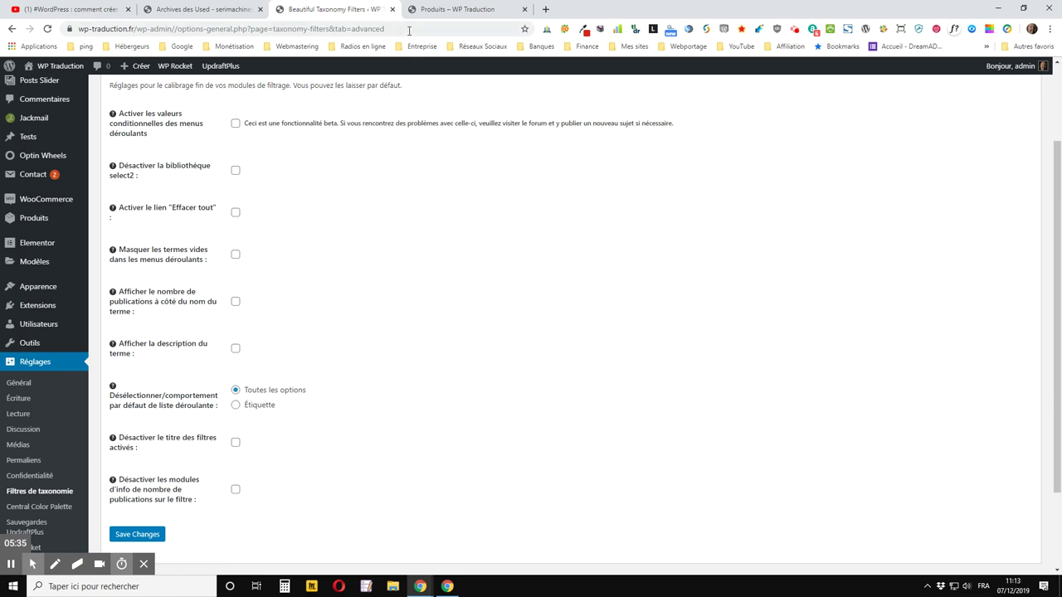
# Step: Reload the shop page to check for the product filters, and return to the filter settings
pyautogui.click(480, 15)
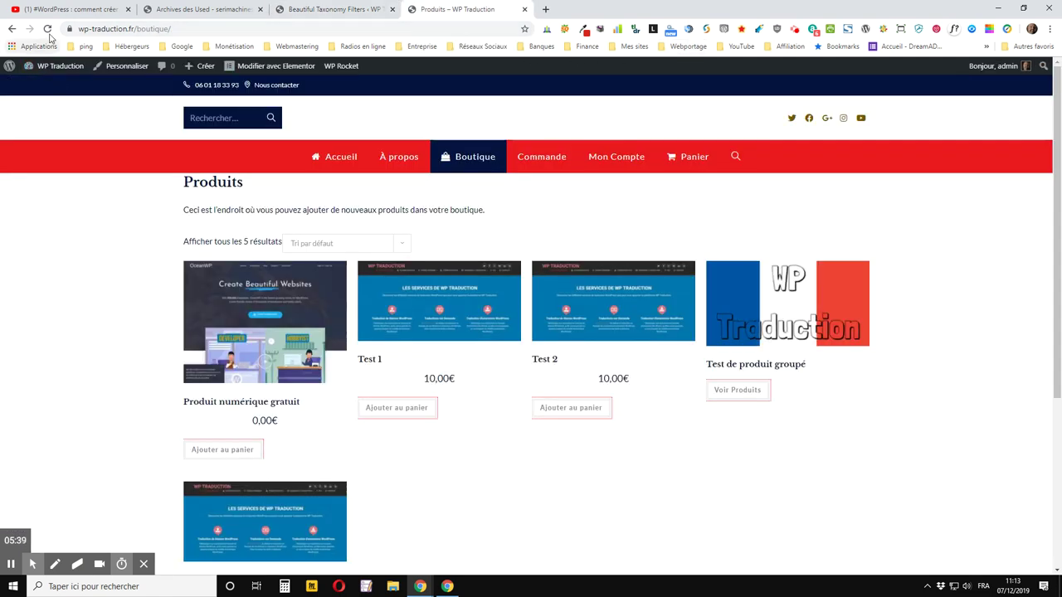
pyautogui.click(49, 30)
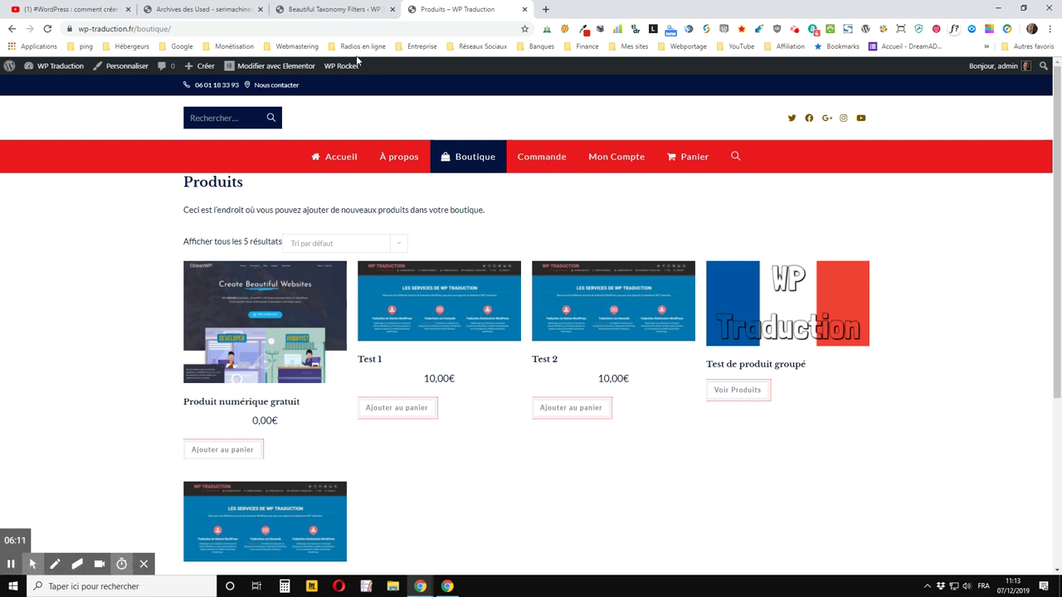
pyautogui.click(330, 10)
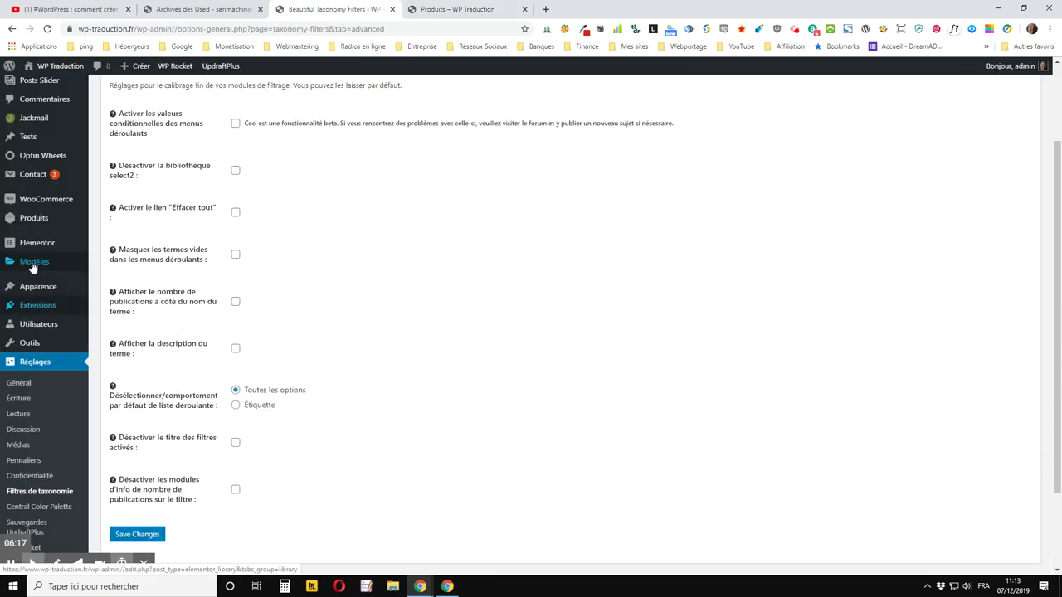
# Step: Open the Modèle d'archive de produits template from the theme builder's product archives for editing in Elementor
pyautogui.moveTo(32, 266)
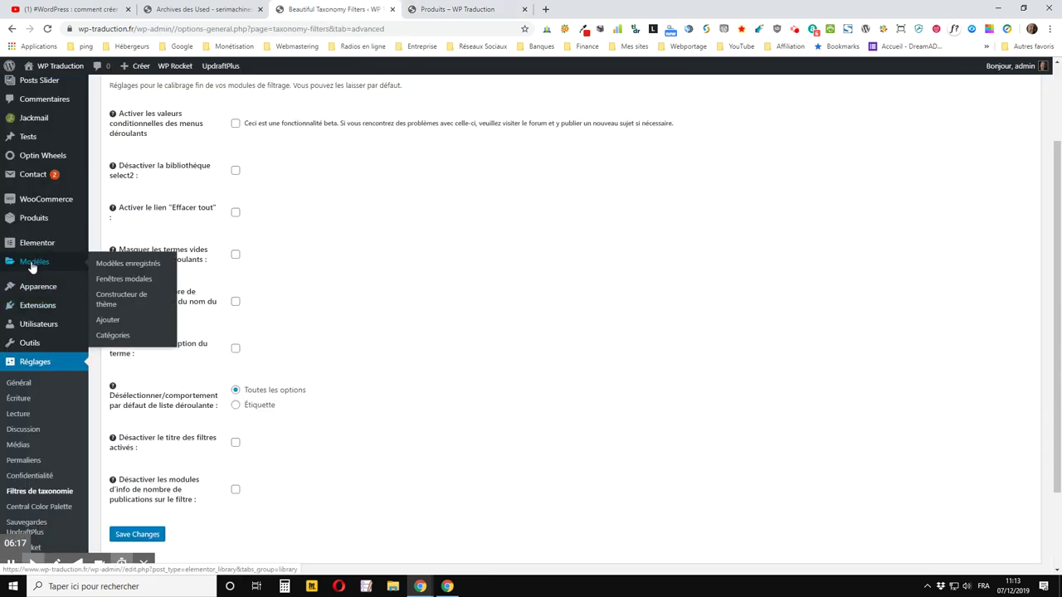
pyautogui.middleClick(122, 302)
pyautogui.click(442, 10)
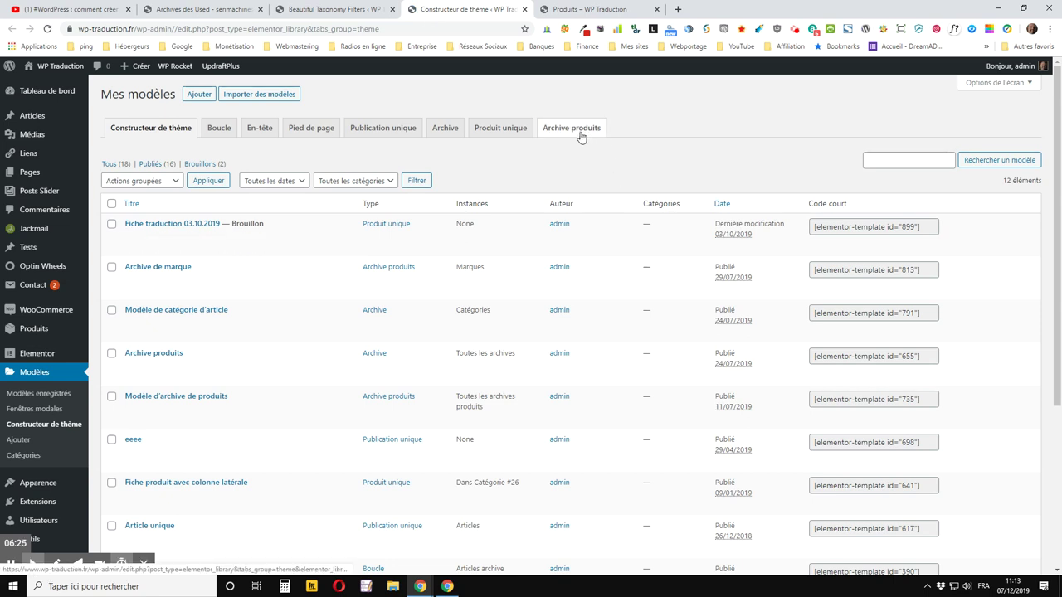
pyautogui.click(581, 135)
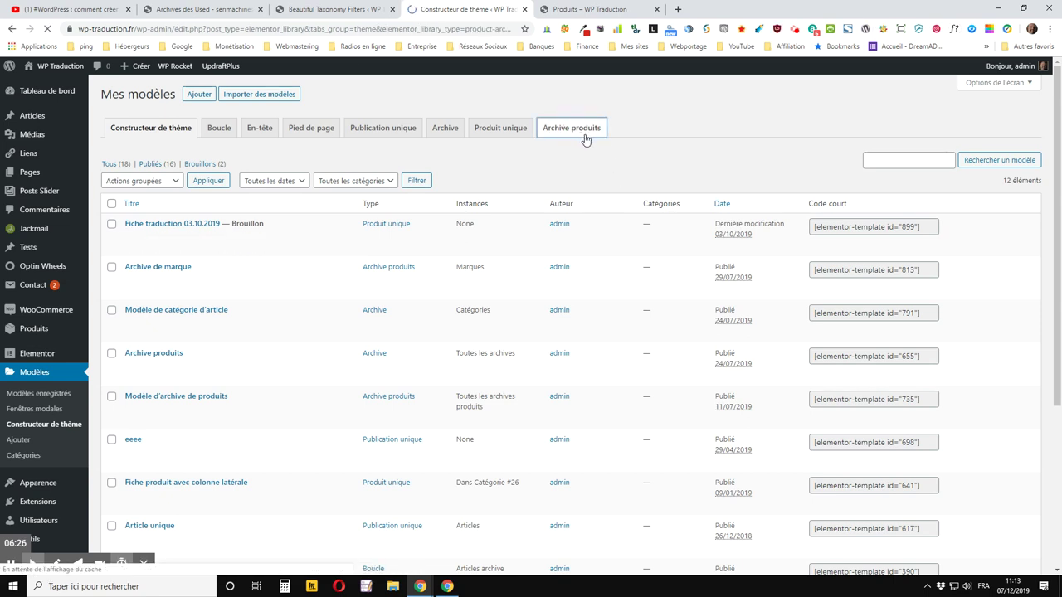
pyautogui.moveTo(203, 275)
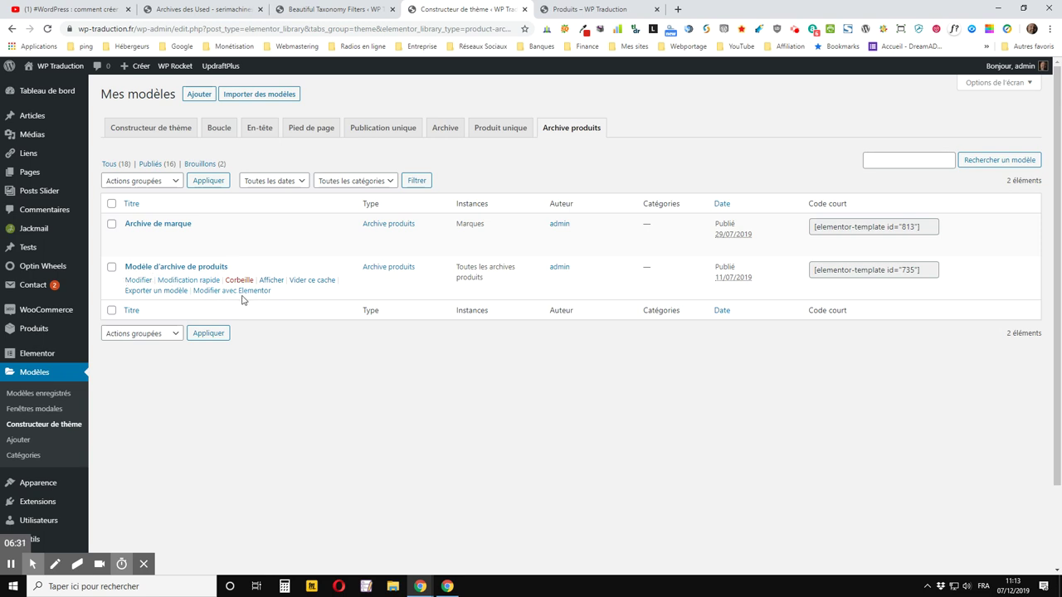
pyautogui.click(242, 292)
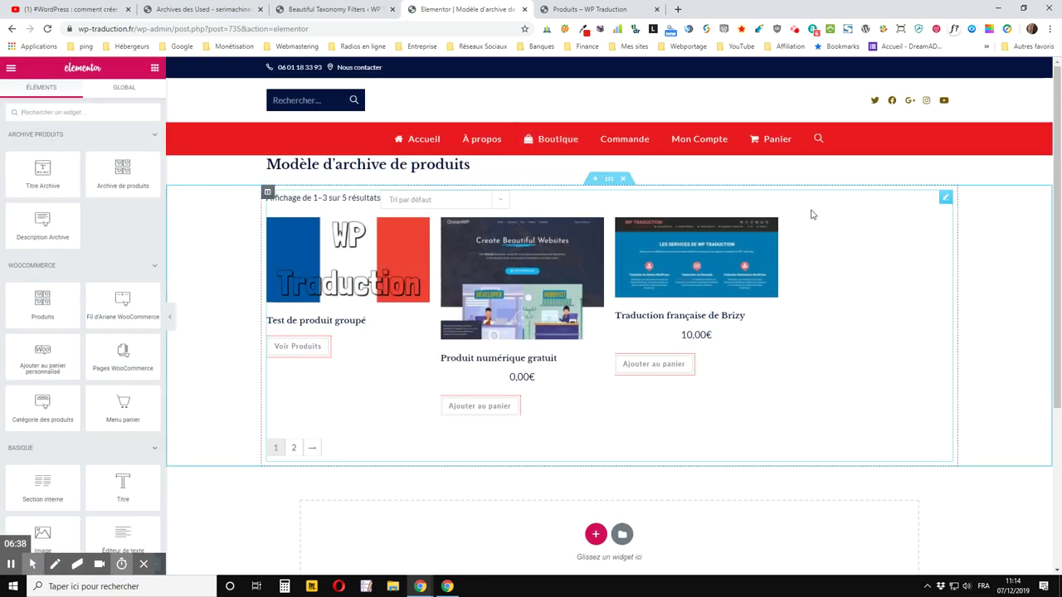
# Step: Delete the Archive de produits widget from the product archive template
pyautogui.click(945, 197)
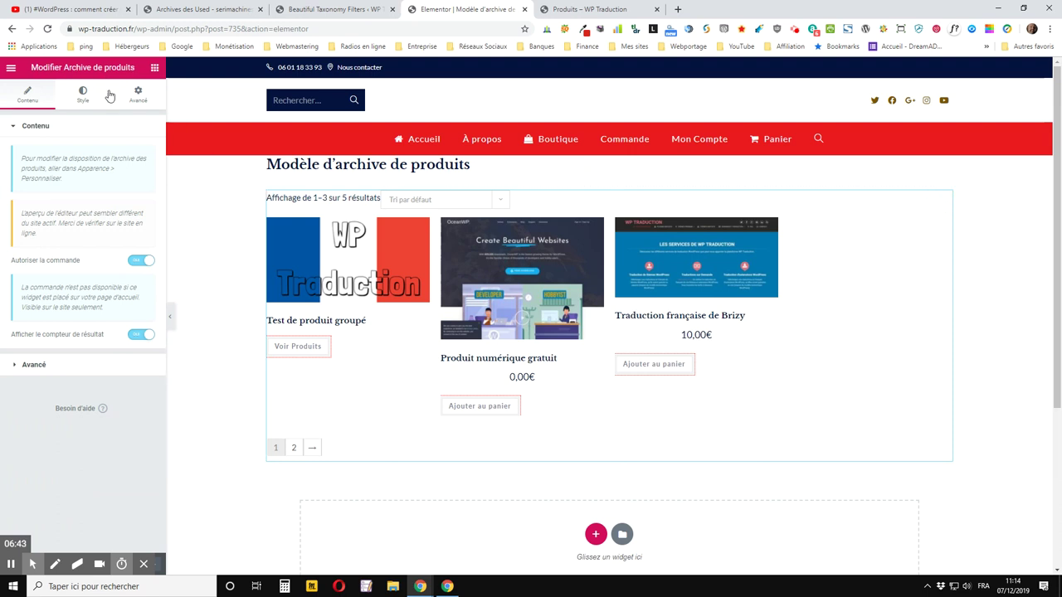
pyautogui.rightClick(948, 204)
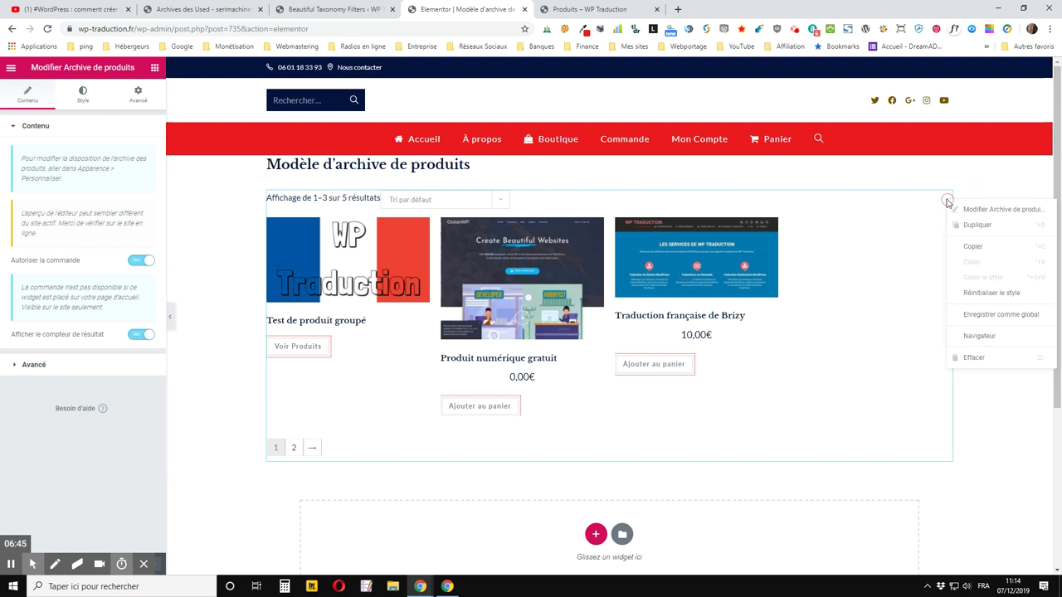
pyautogui.click(968, 358)
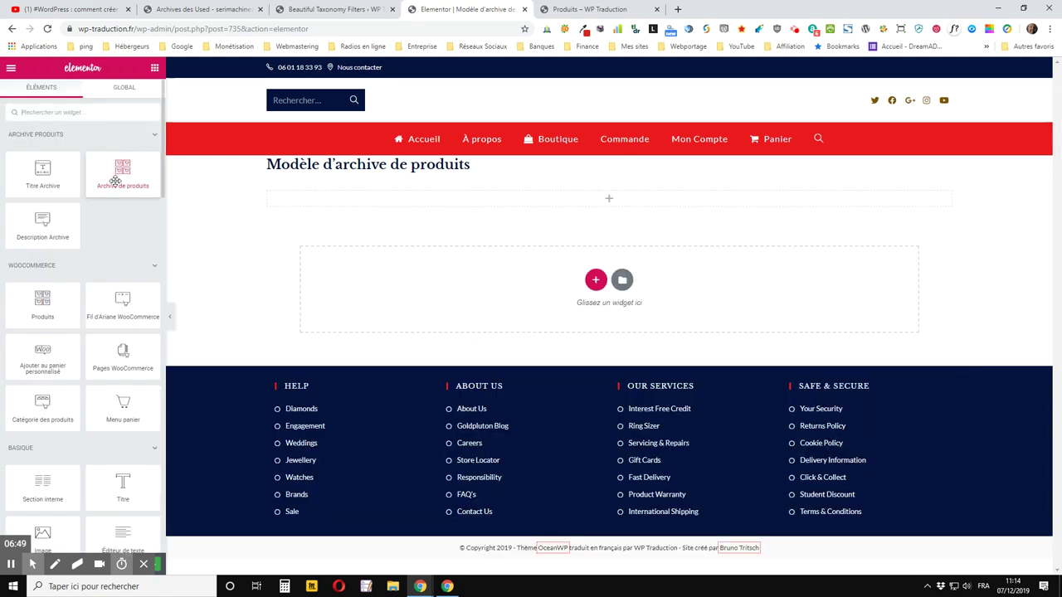
# Step: Find the Archive de publications widget with "arc", place it in the empty section, and update the template
pyautogui.click(85, 110)
pyautogui.write('arc')
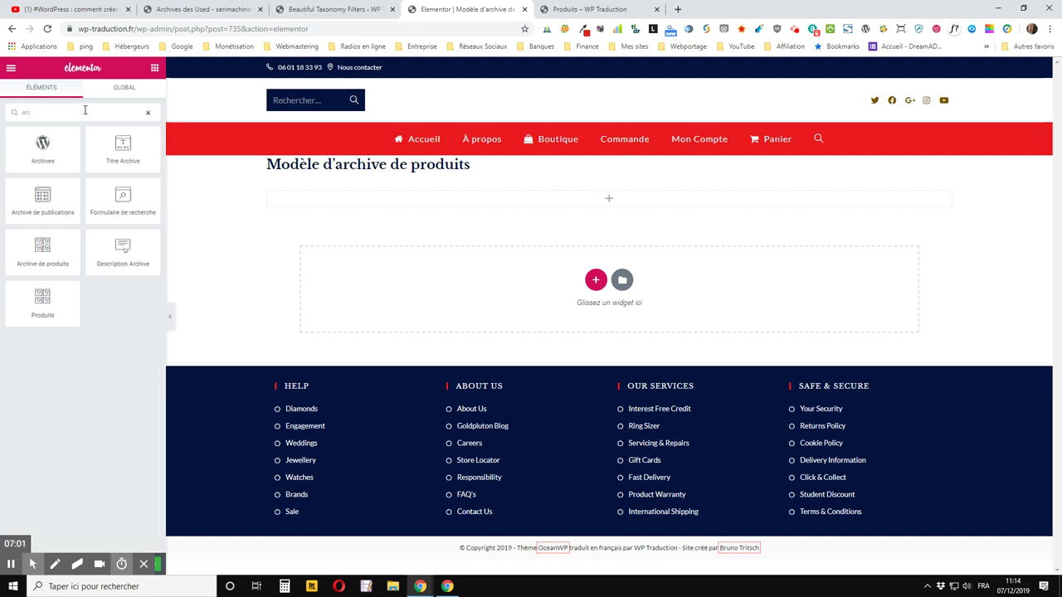
pyautogui.click(36, 200)
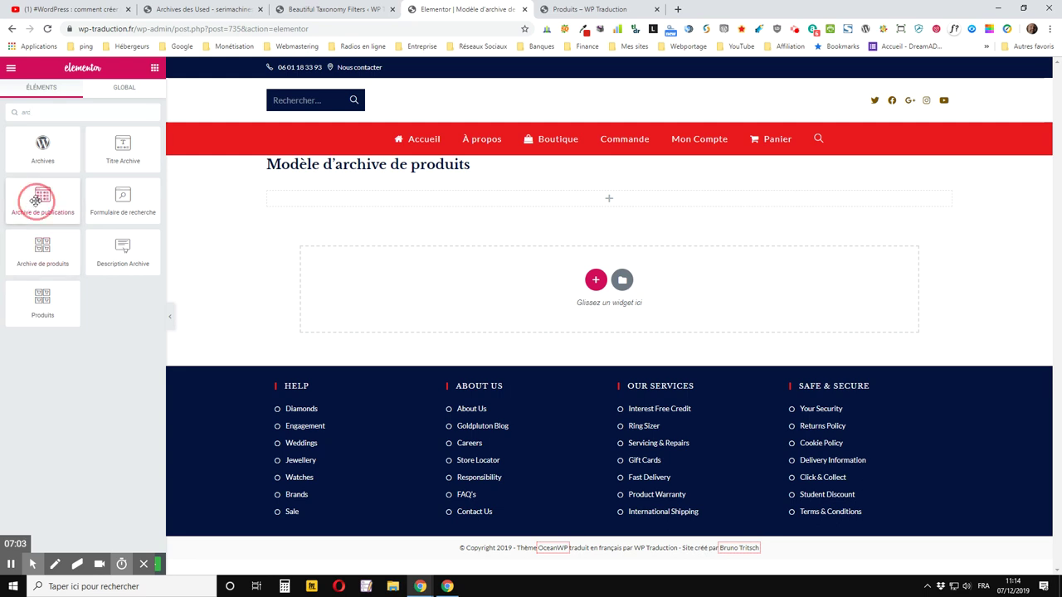
pyautogui.moveTo(36, 200); pyautogui.dragTo(622, 208)
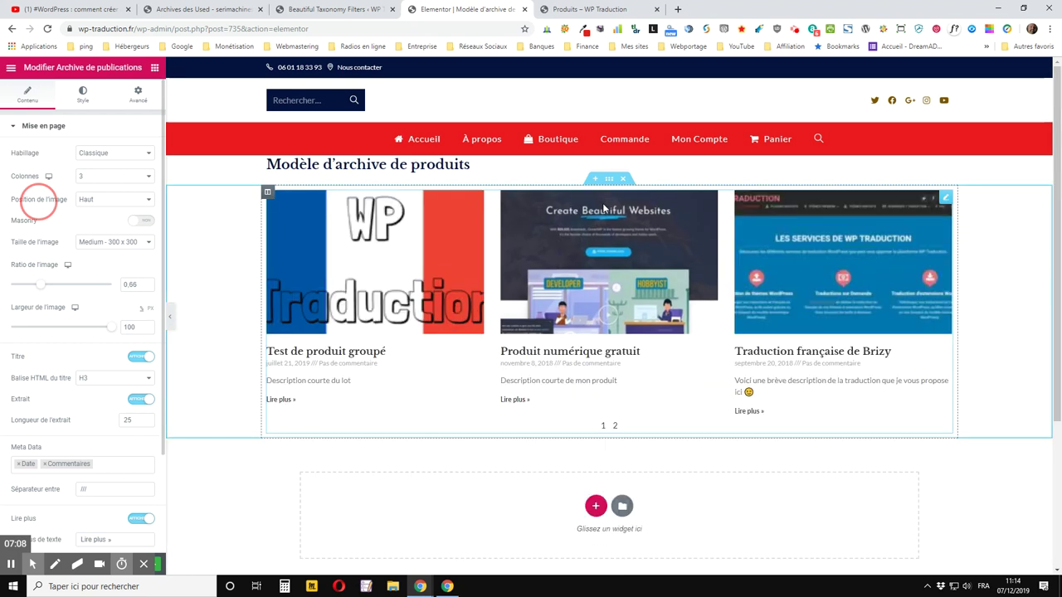
pyautogui.click(603, 207)
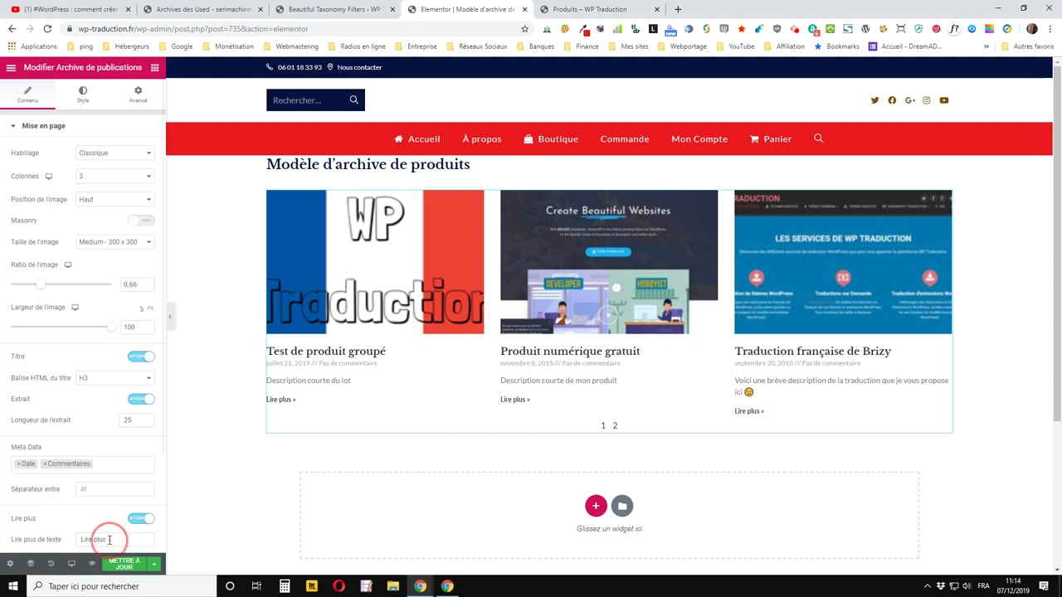
pyautogui.click(123, 564)
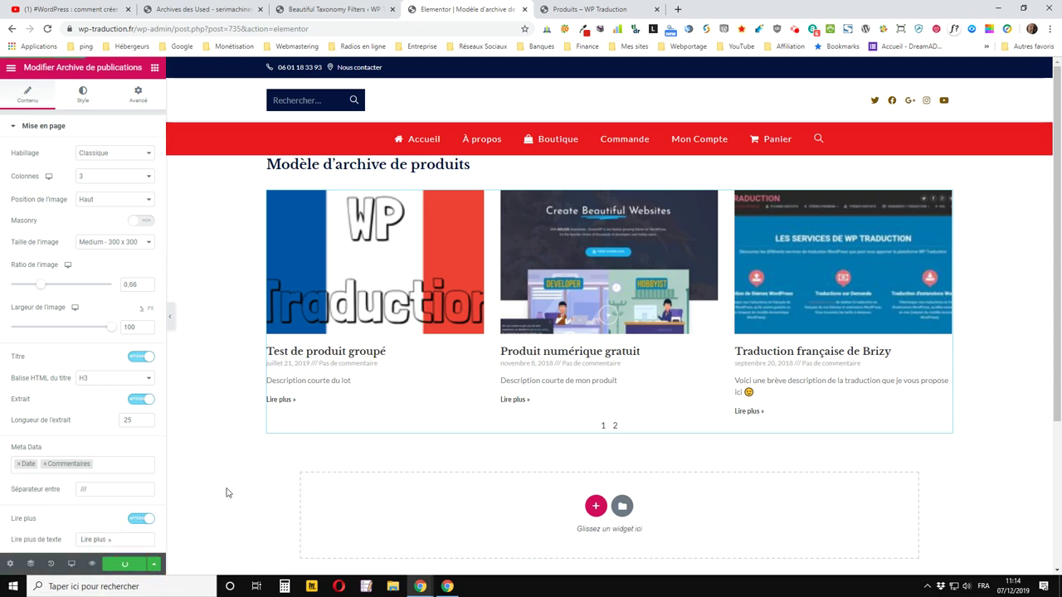
# Step: Reload the shop page to check for the product filters, and compare it with the Serimachines archive page
pyautogui.click(574, 9)
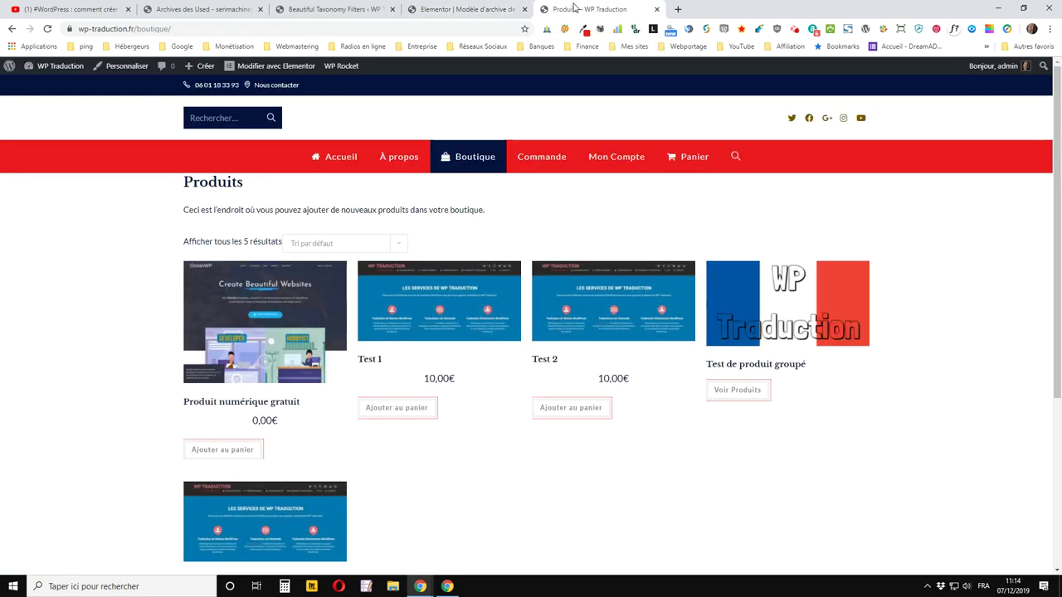
pyautogui.click(48, 29)
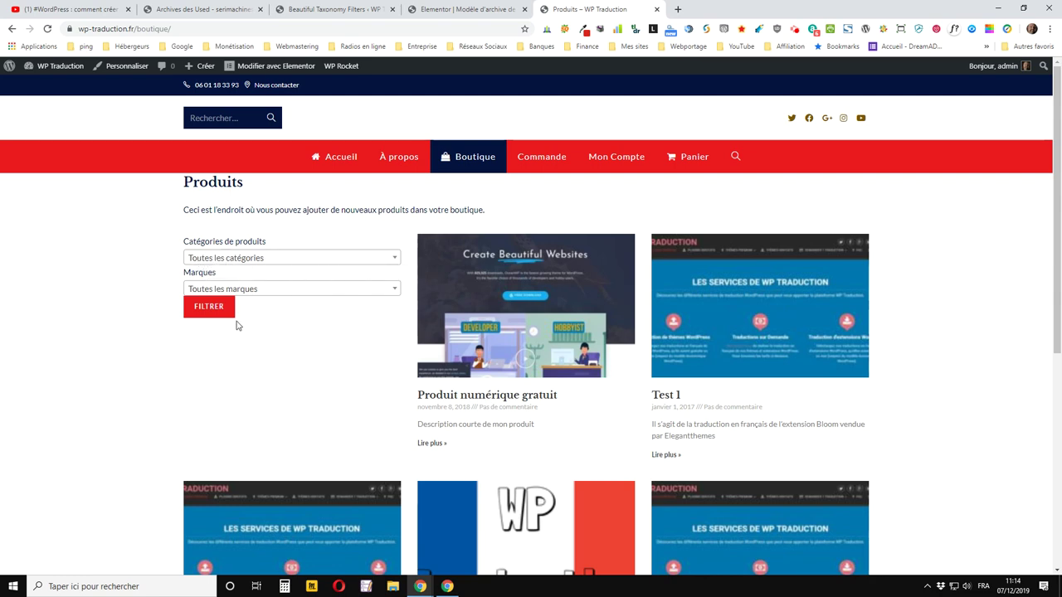
pyautogui.scroll(-1, 255, 316)
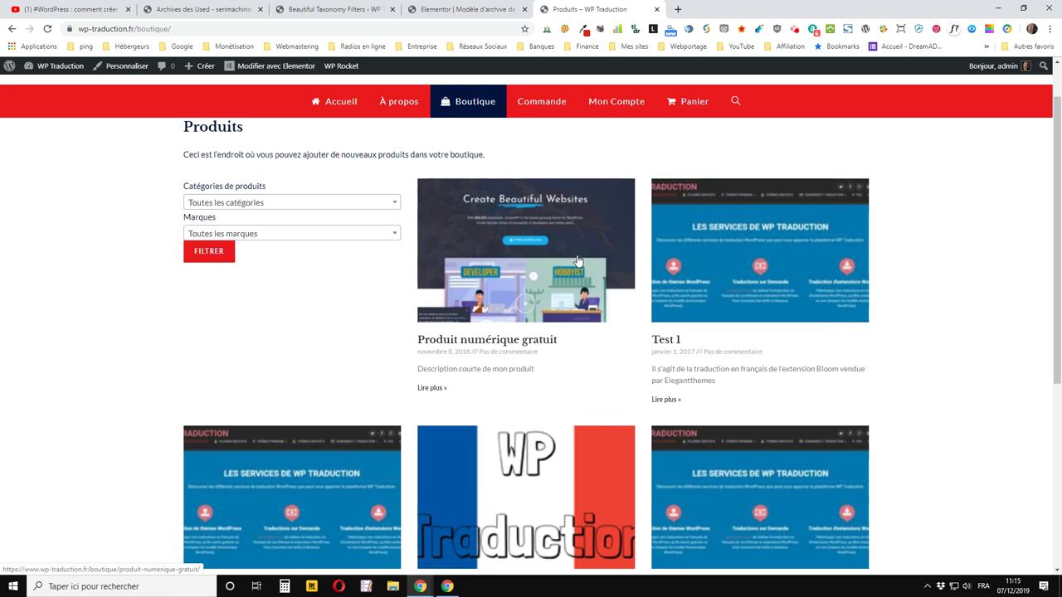
pyautogui.click(218, 15)
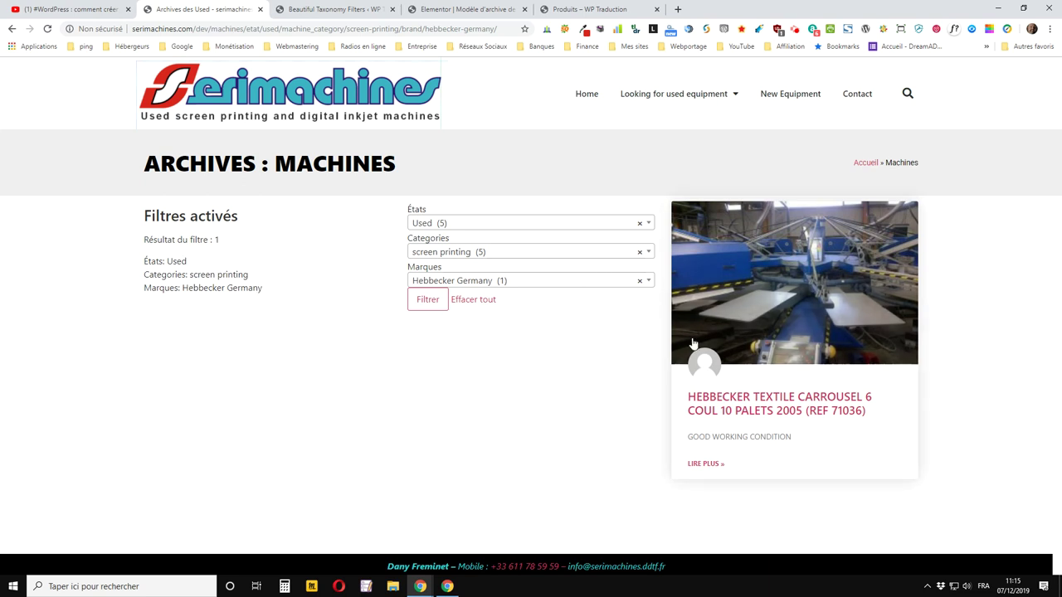
pyautogui.click(573, 9)
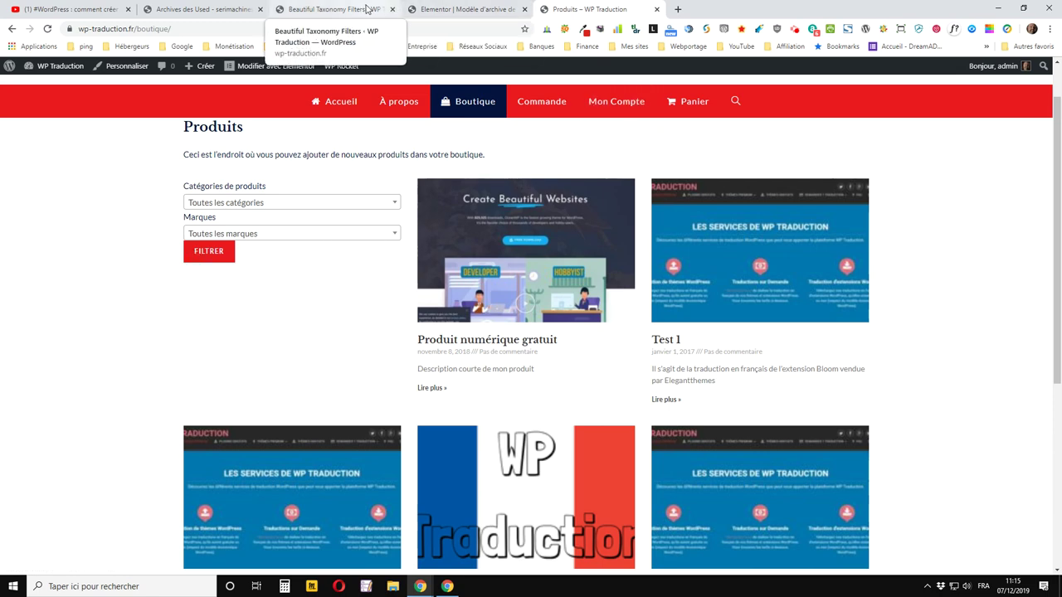
# Step: Review the advanced taxonomy filter options, and place the shop page's browser tab directly after the filter settings
pyautogui.click(366, 9)
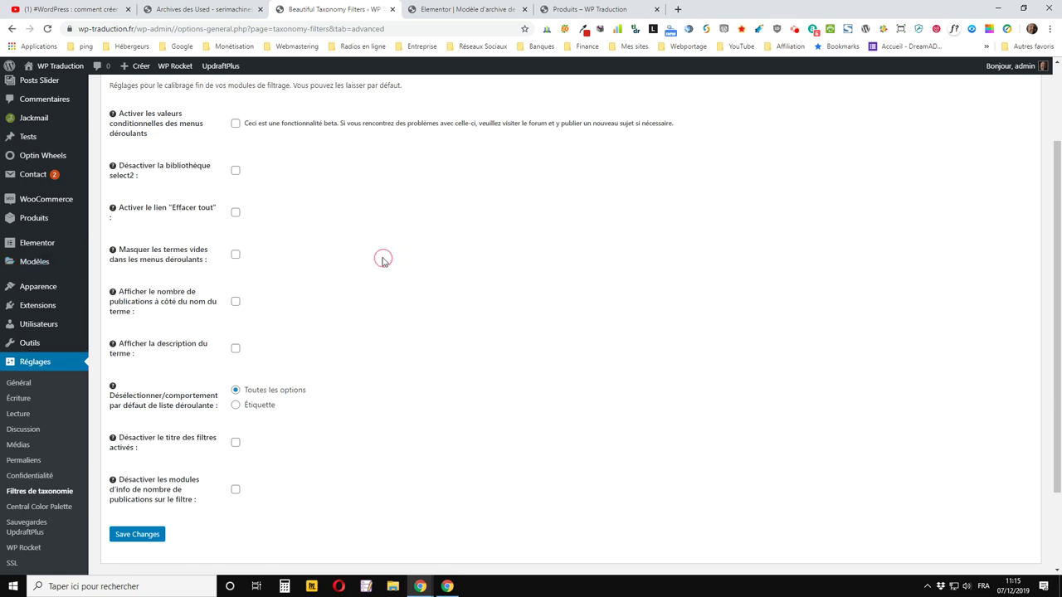
pyautogui.scroll(2, 365, 261)
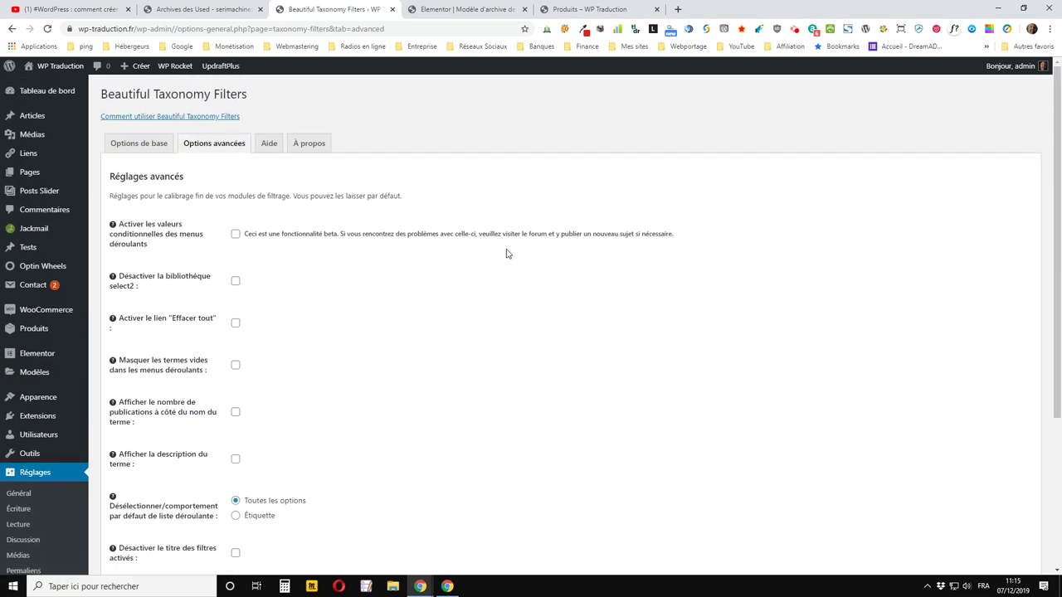
pyautogui.scroll(-3, 507, 253)
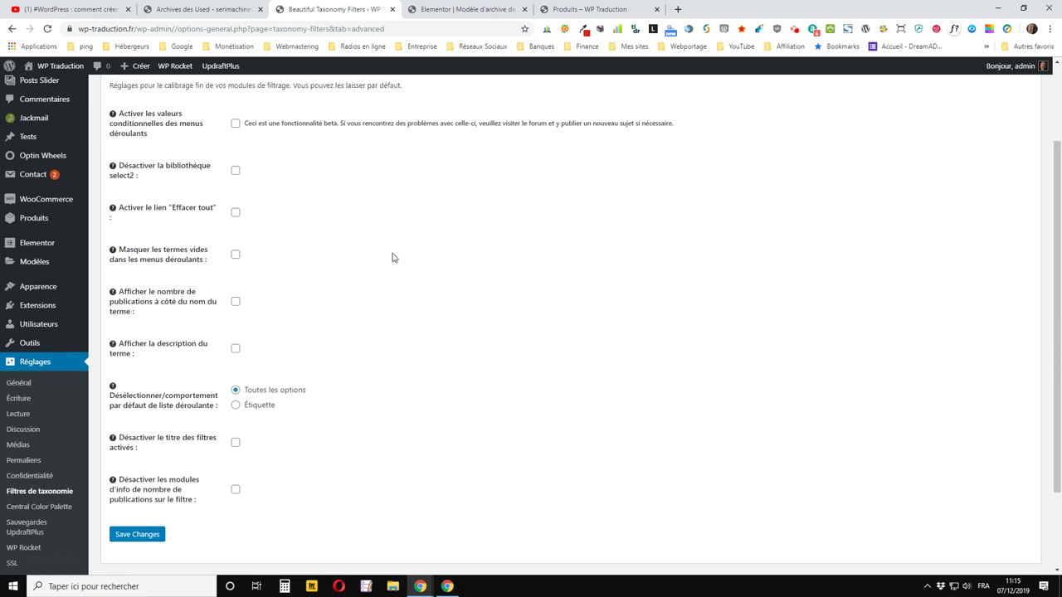
pyautogui.click(419, 7)
pyautogui.moveTo(580, 9); pyautogui.dragTo(454, 9)
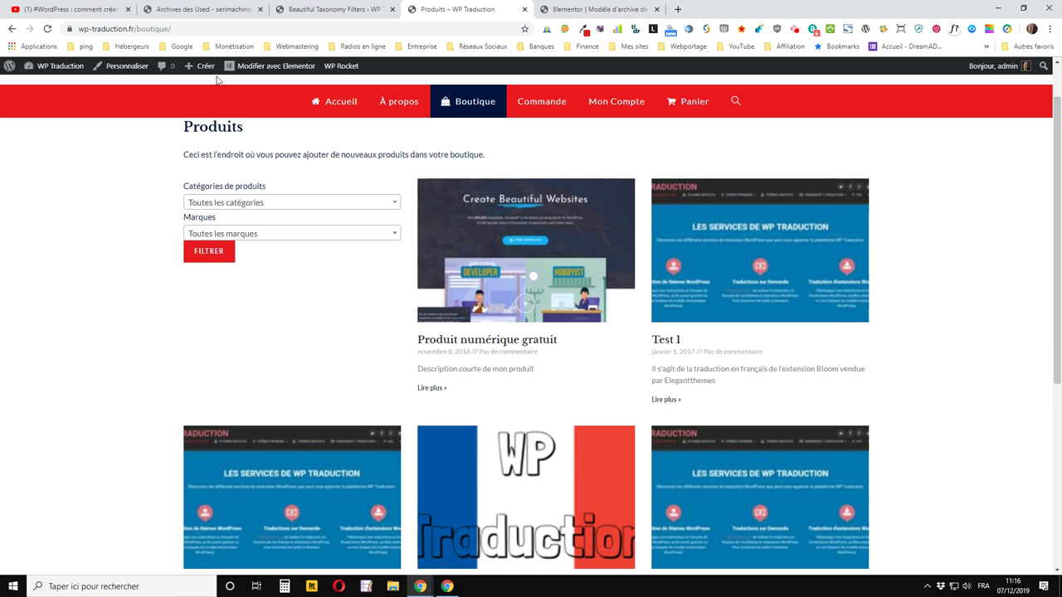
# Step: Enable the "Effacer tout" link in the advanced filter settings and save the changes
pyautogui.click(338, 11)
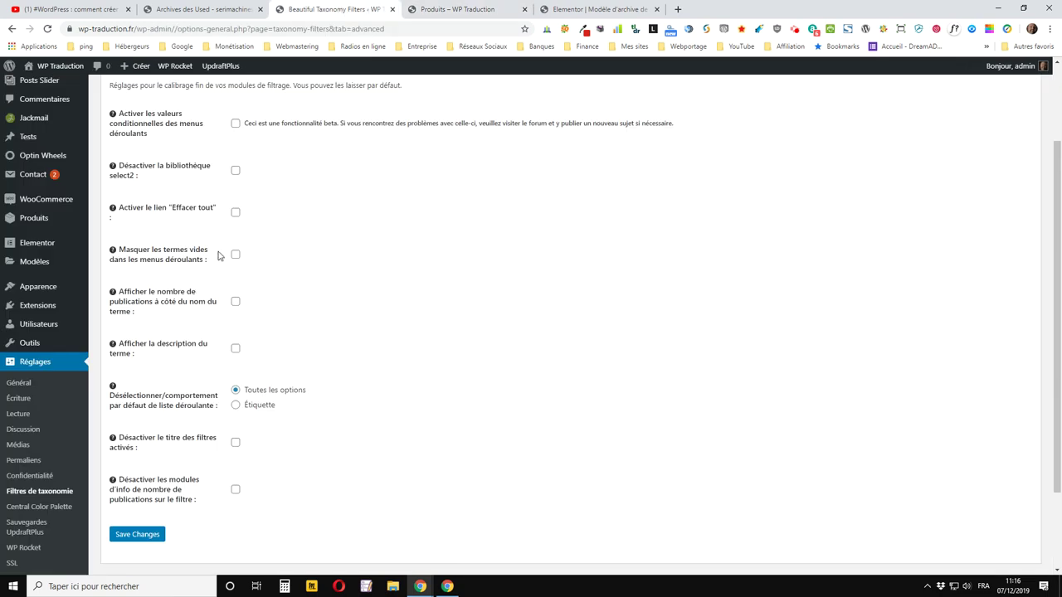
pyautogui.click(235, 214)
pyautogui.click(137, 536)
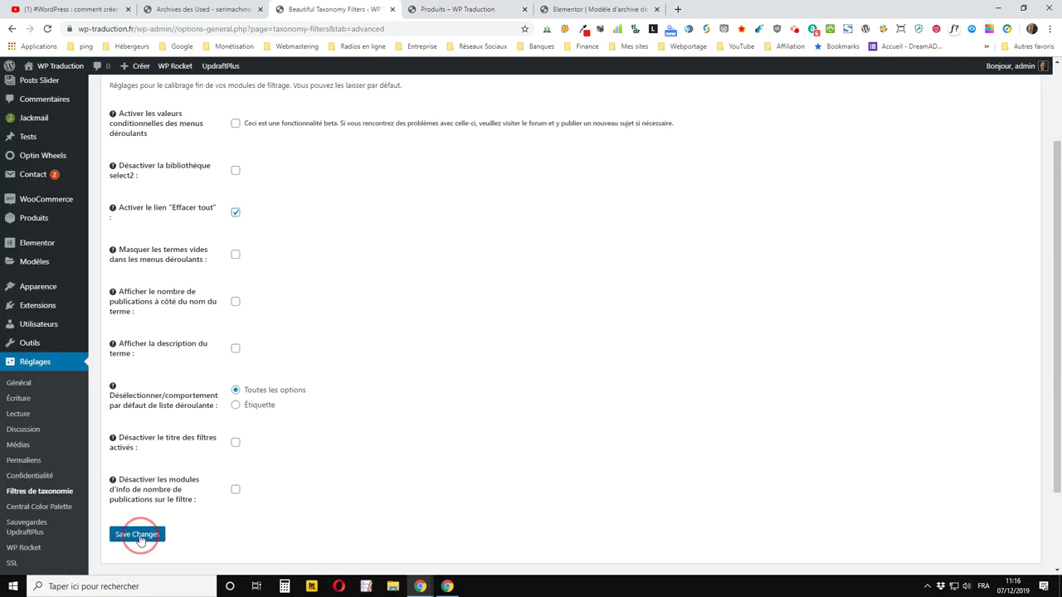
# Step: Reload the shop page and check the product filters for the "Effacer tout" link
pyautogui.click(464, 10)
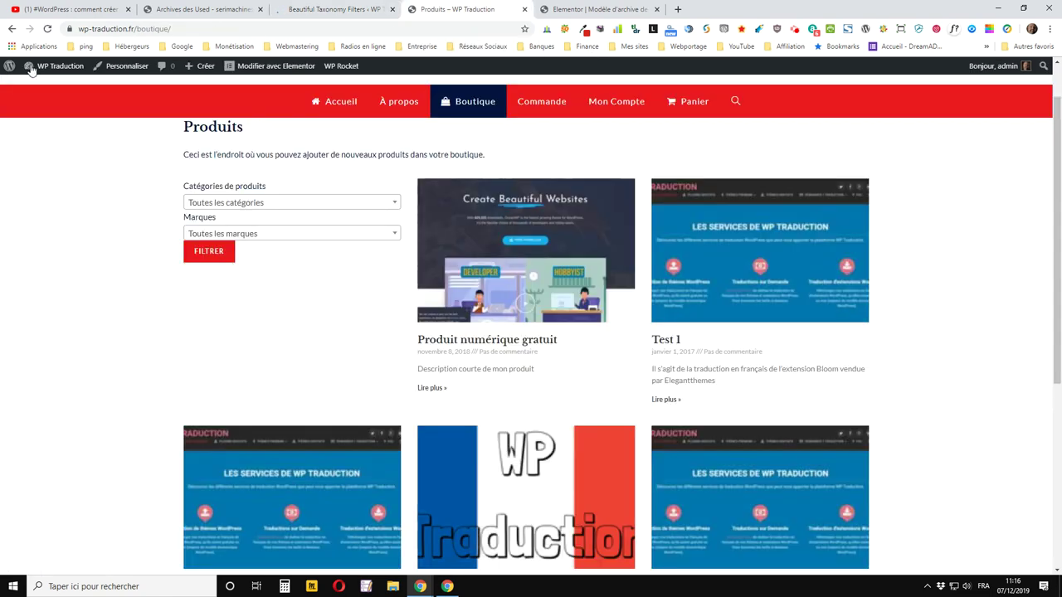
pyautogui.click(47, 30)
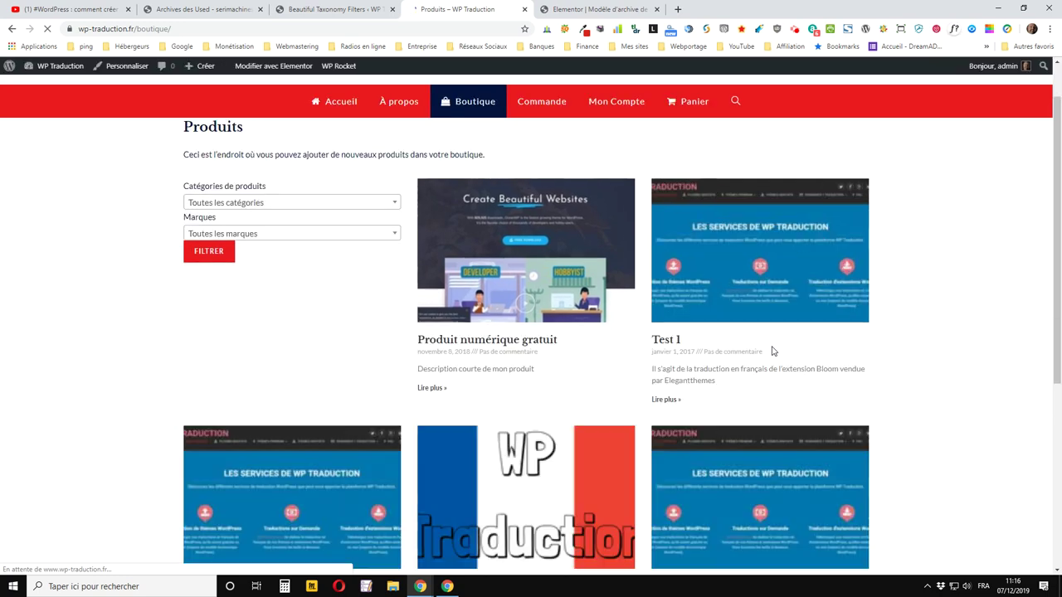
pyautogui.scroll(1, 325, 341)
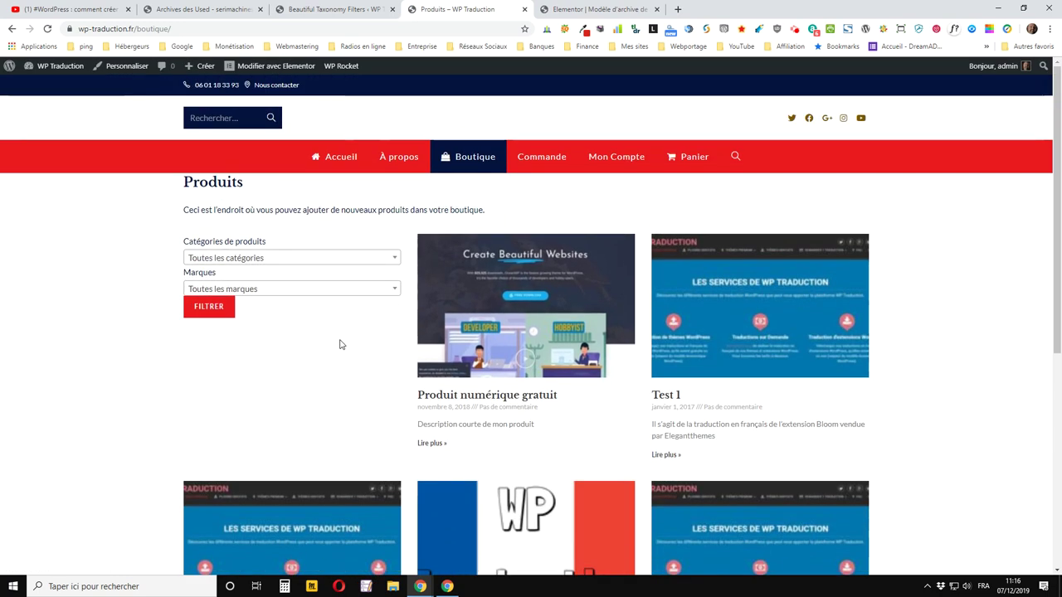
# Step: Save the advanced taxonomy filter settings again with the "Effacer tout" link enabled
pyautogui.click(348, 10)
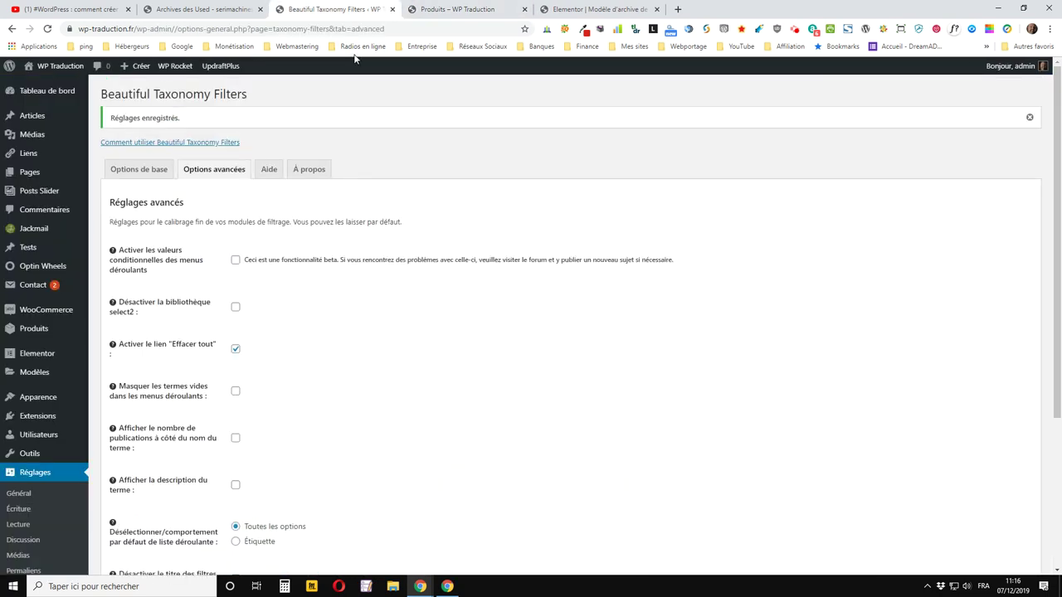
pyautogui.scroll(-3, 329, 471)
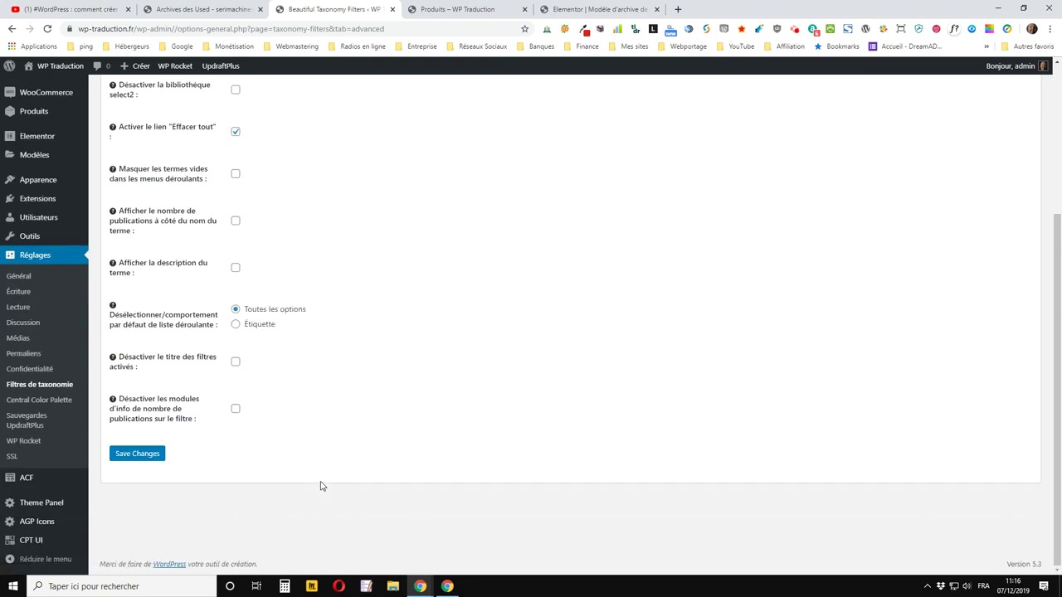
pyautogui.click(111, 456)
# Step: Clear the WP Rocket cache from the shop page and recheck the product filters
pyautogui.click(455, 9)
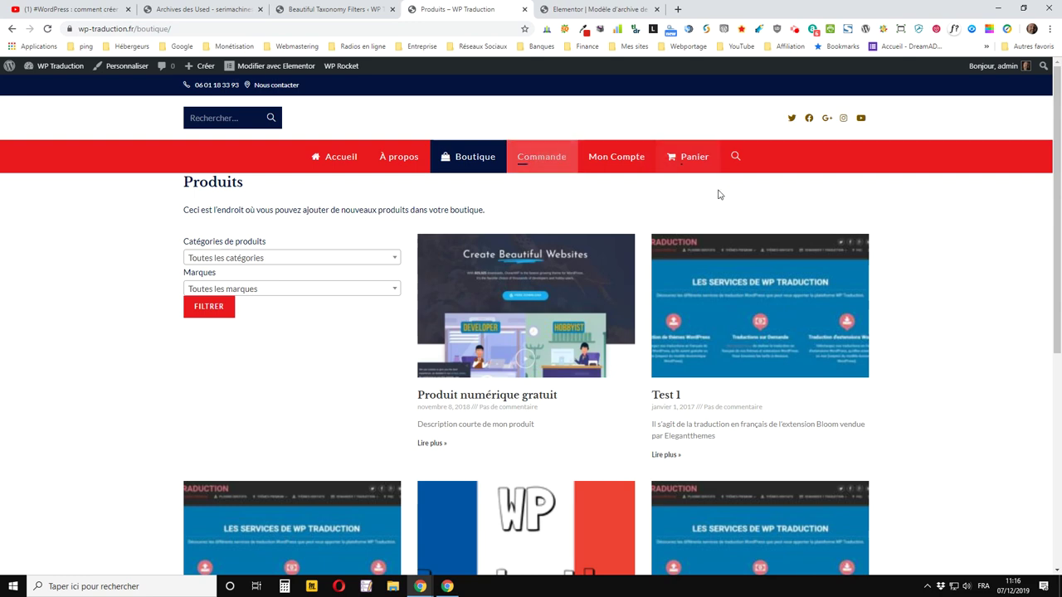
pyautogui.moveTo(341, 66)
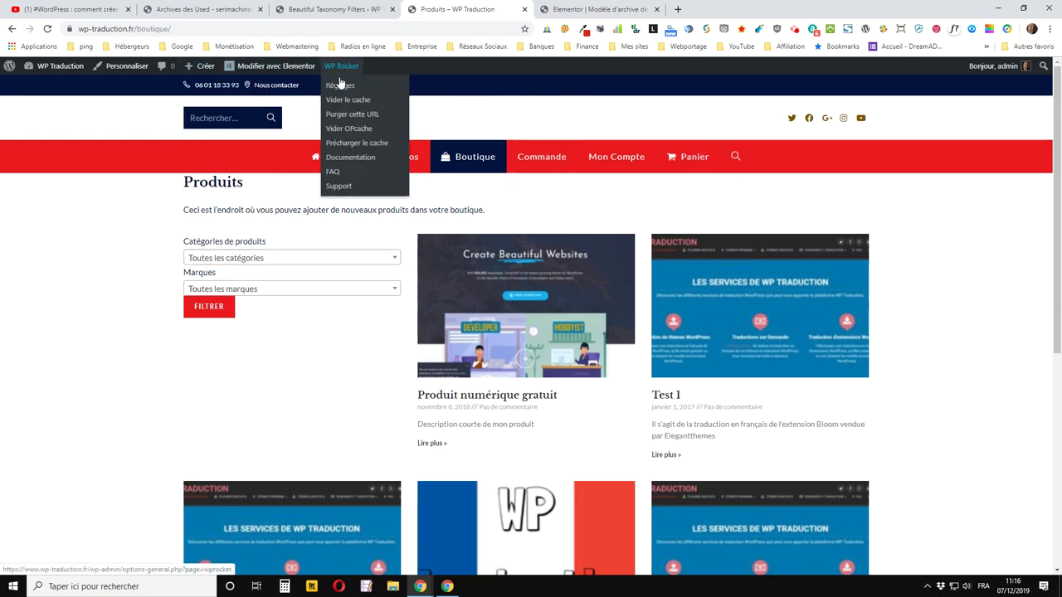
pyautogui.click(352, 101)
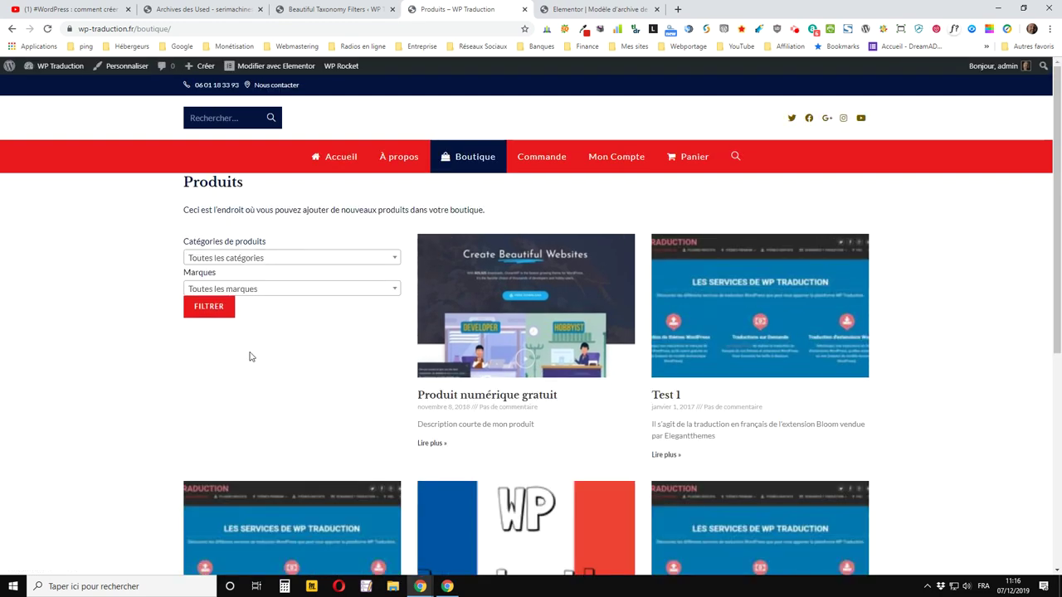
pyautogui.scroll(-2, 251, 356)
# Step: Look over the advanced filter options once more and return to the shop page
pyautogui.click(329, 9)
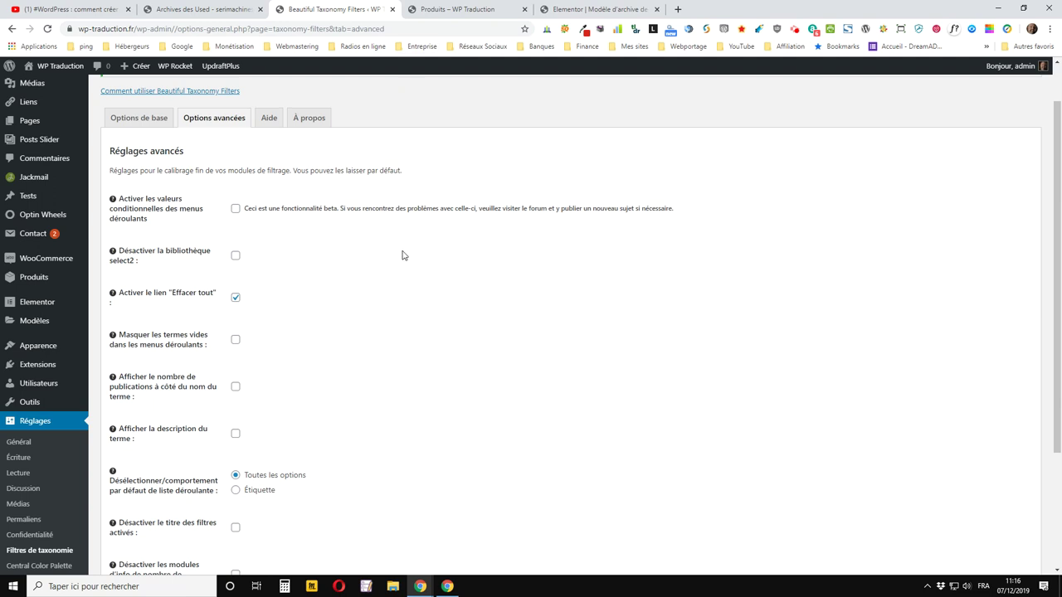
pyautogui.scroll(-2, 218, 514)
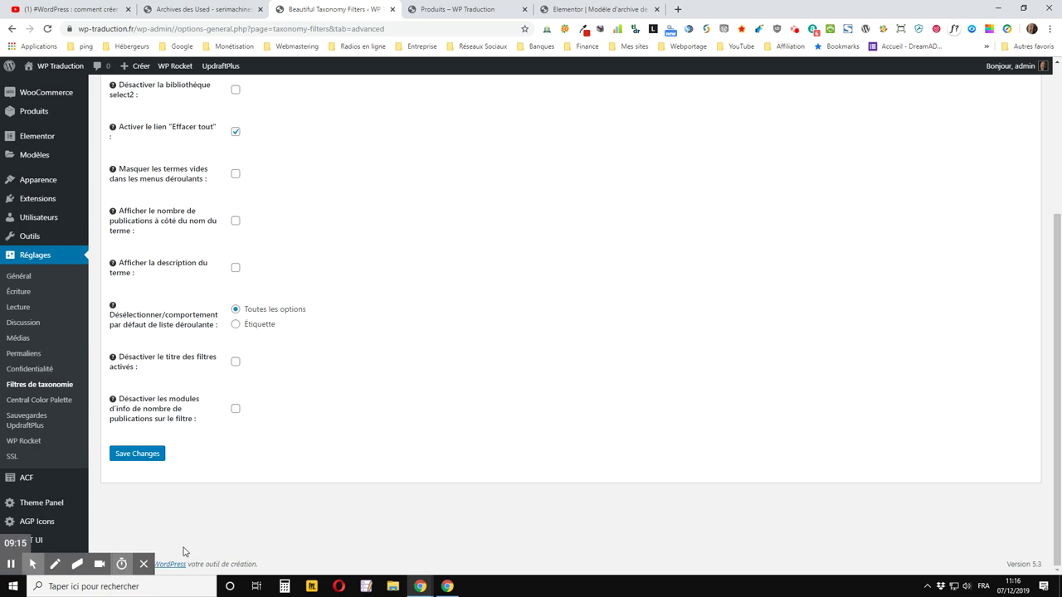
pyautogui.hotkey('ctrl', 'Tab')
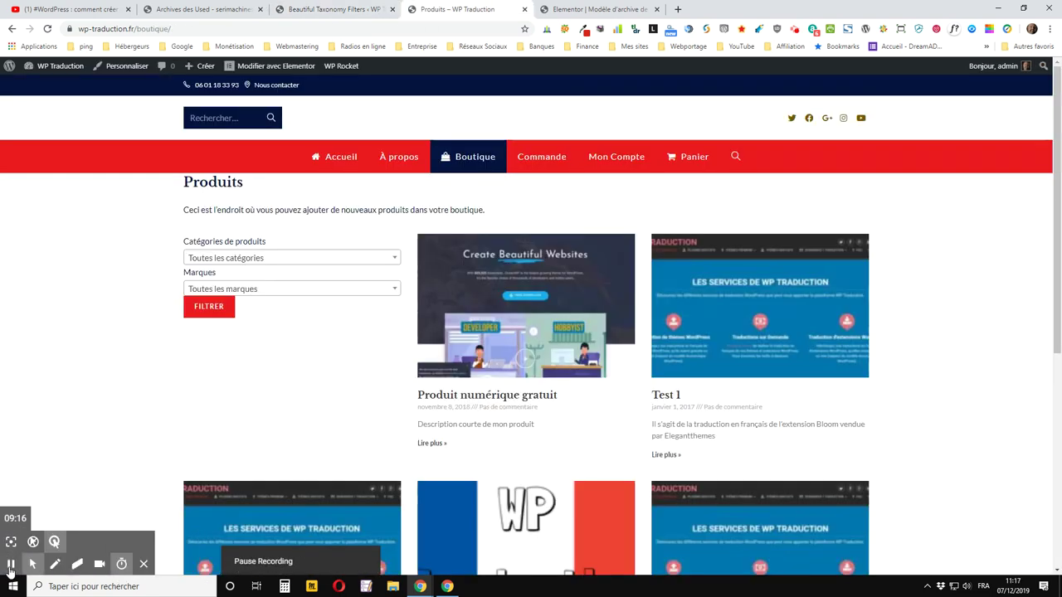
# Step: Look through the product categories offered by the shop page filter
pyautogui.click(300, 263)
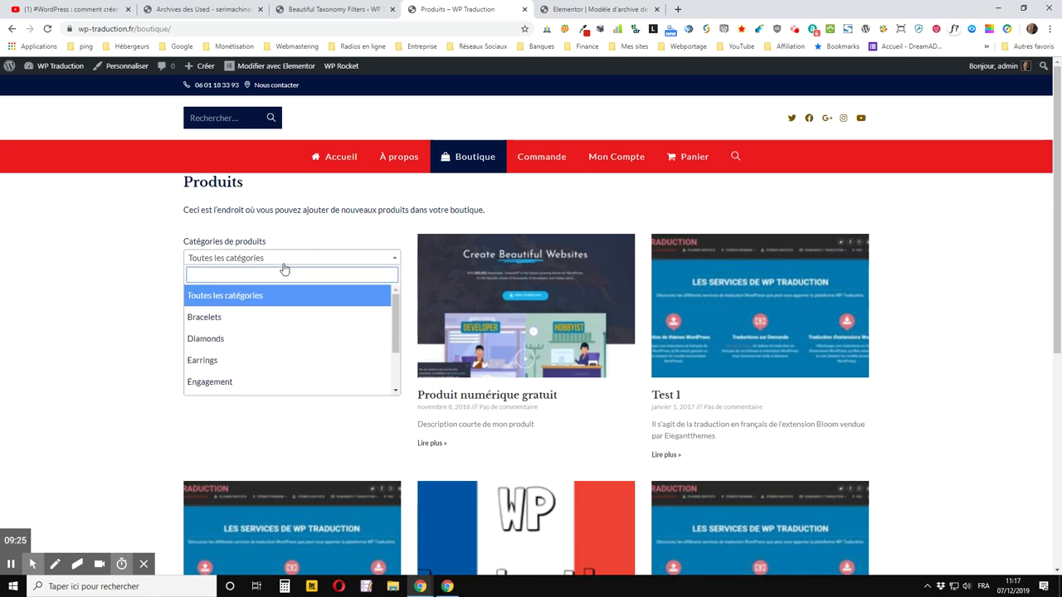
pyautogui.scroll(-3, 249, 330)
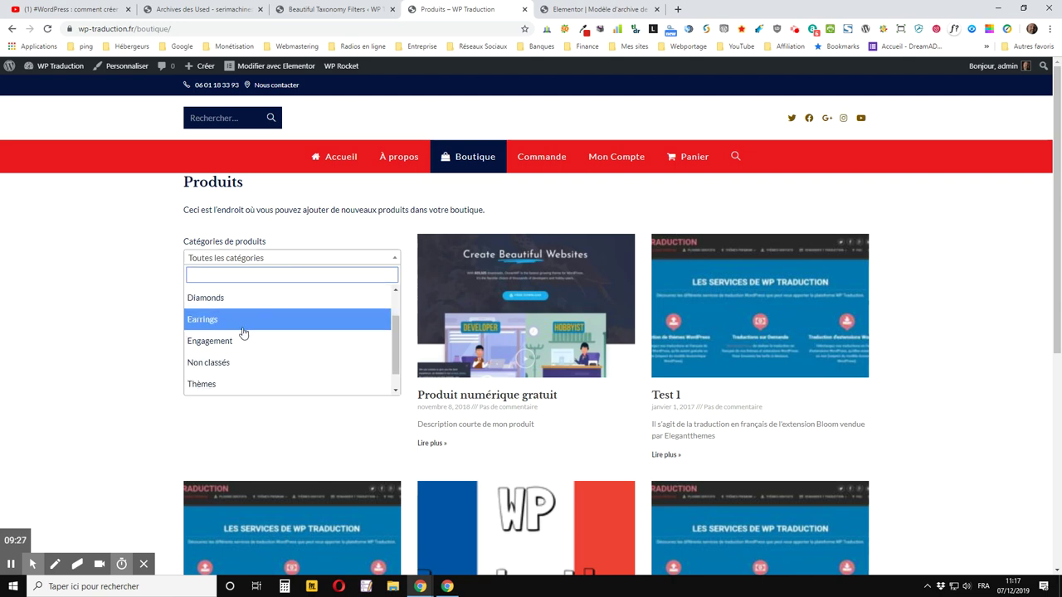
pyautogui.click(107, 342)
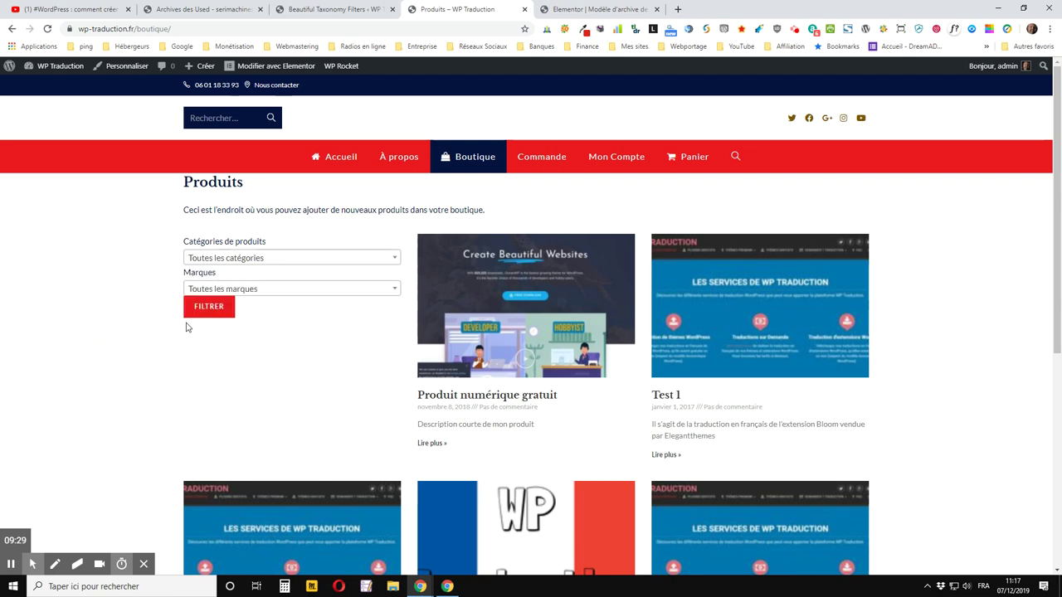
# Step: Filter the shop products by the Elegantthemes brand, then return to the unfiltered shop page
pyautogui.click(254, 290)
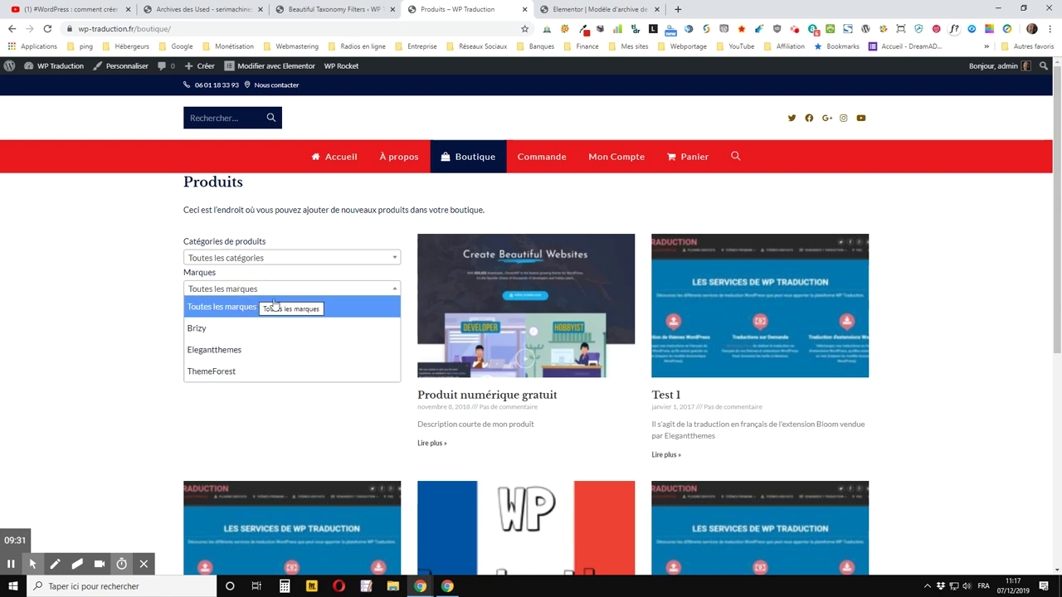
pyautogui.click(282, 357)
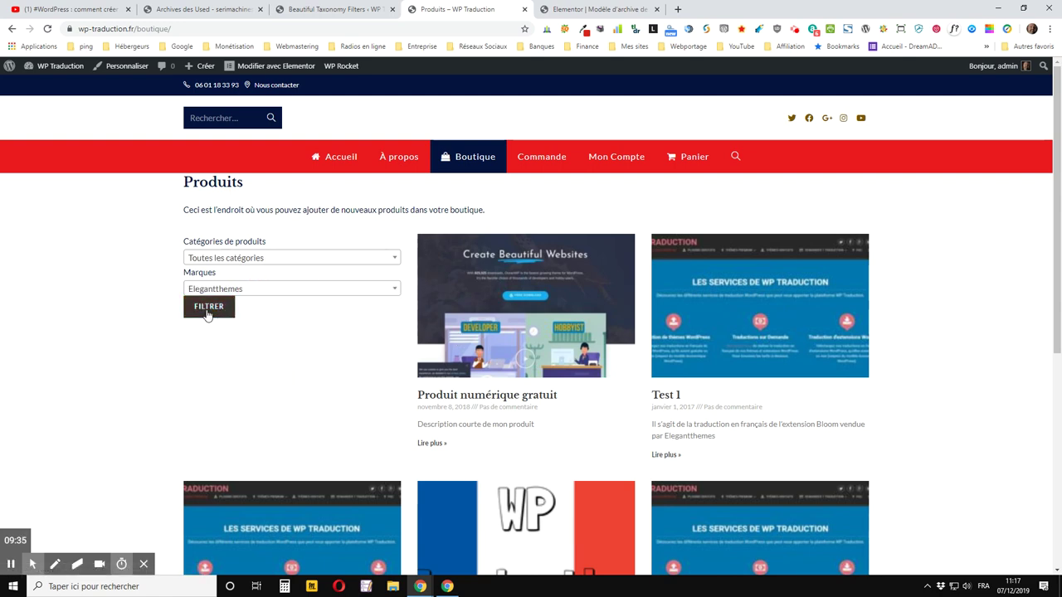
pyautogui.click(209, 313)
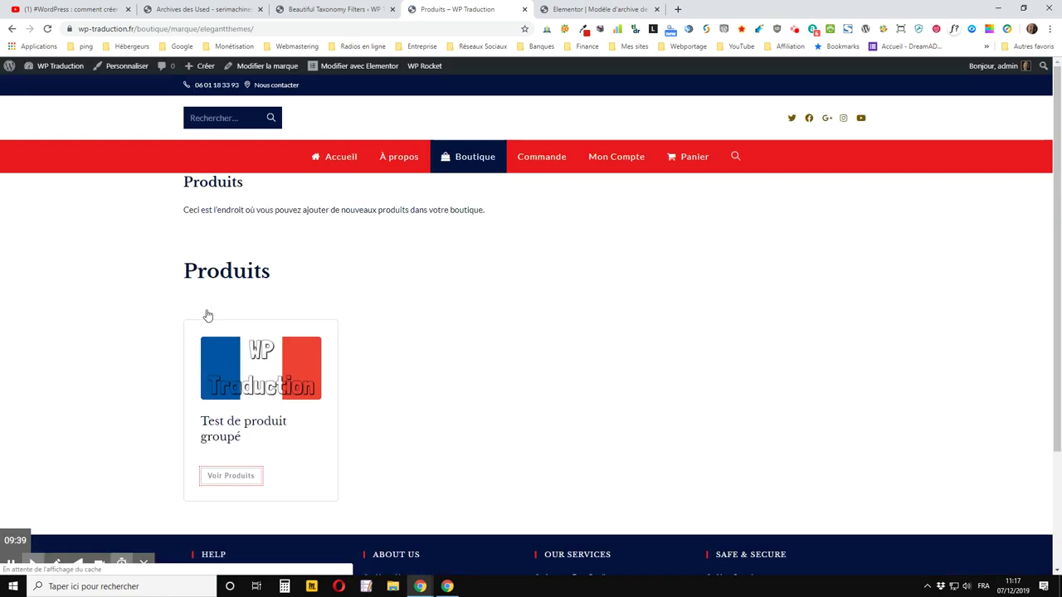
pyautogui.scroll(-2, 630, 307)
pyautogui.scroll(2, 332, 315)
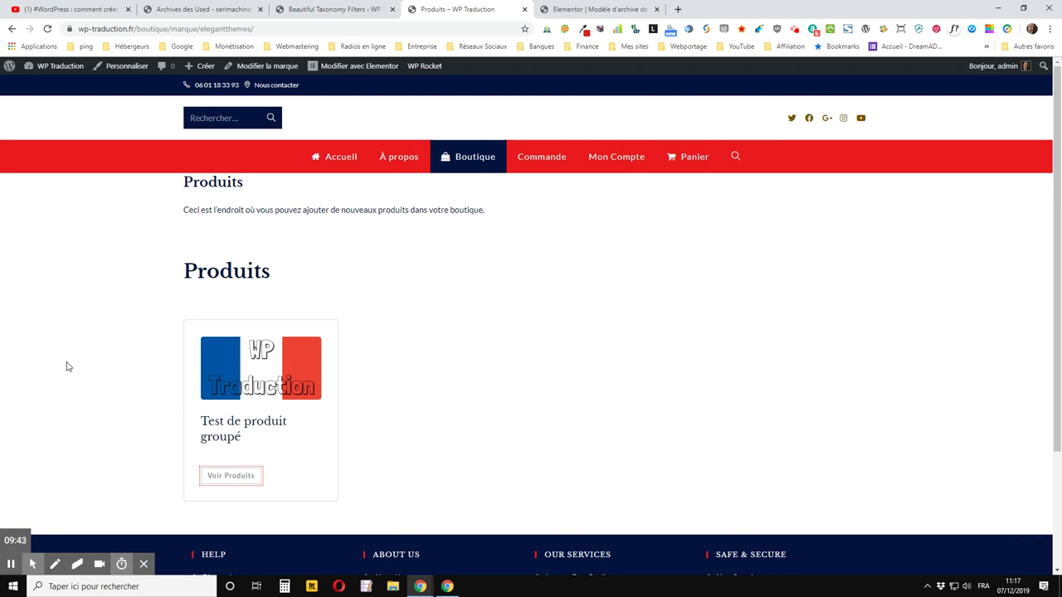
pyautogui.hotkey('alt', 'Left')
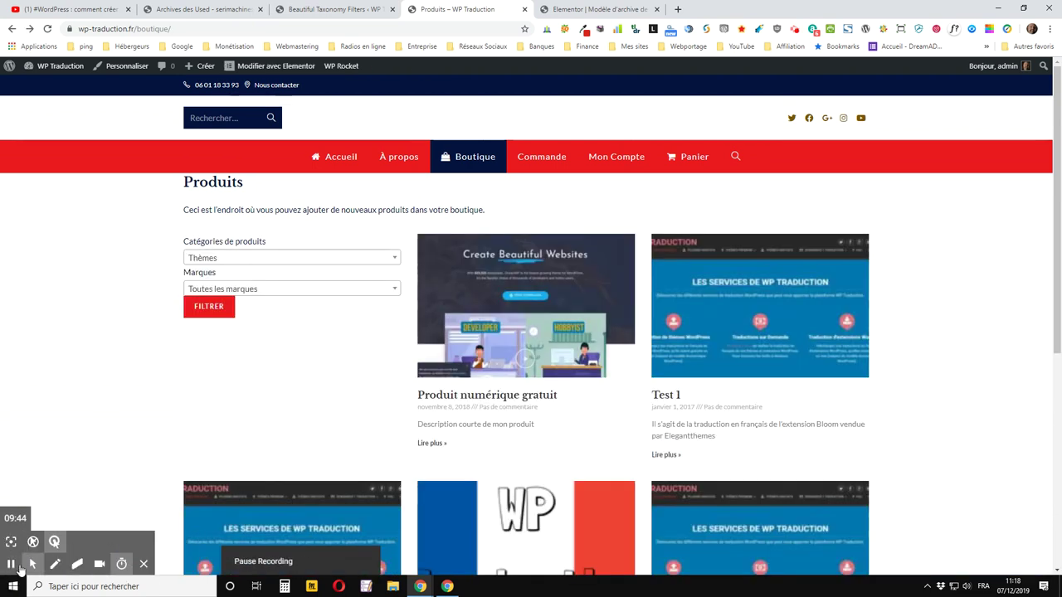
# Step: Filter the shop products by the Thèmes category and review the matching products
pyautogui.click(235, 258)
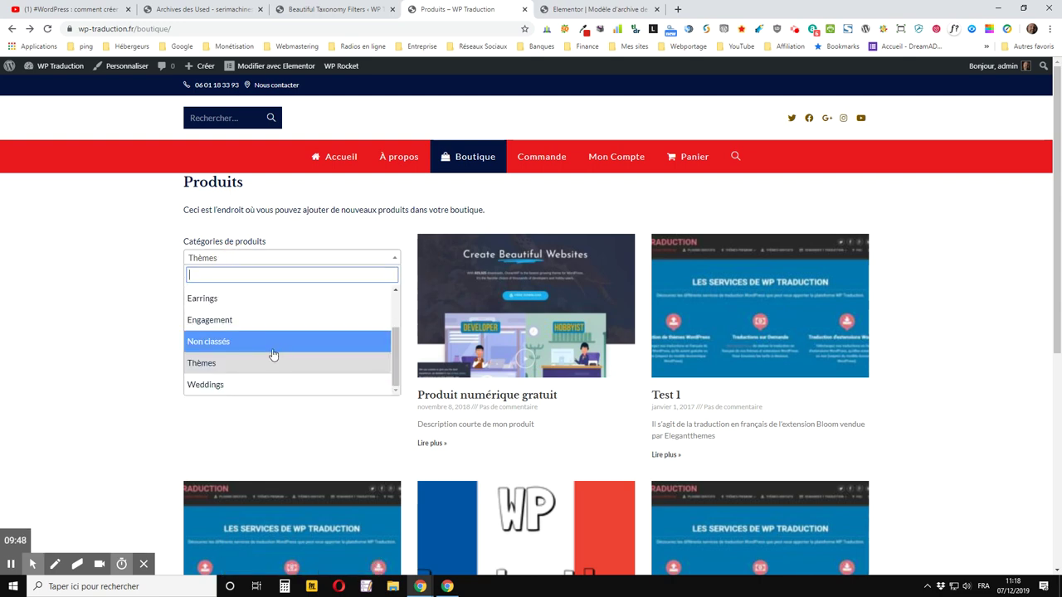
pyautogui.click(225, 372)
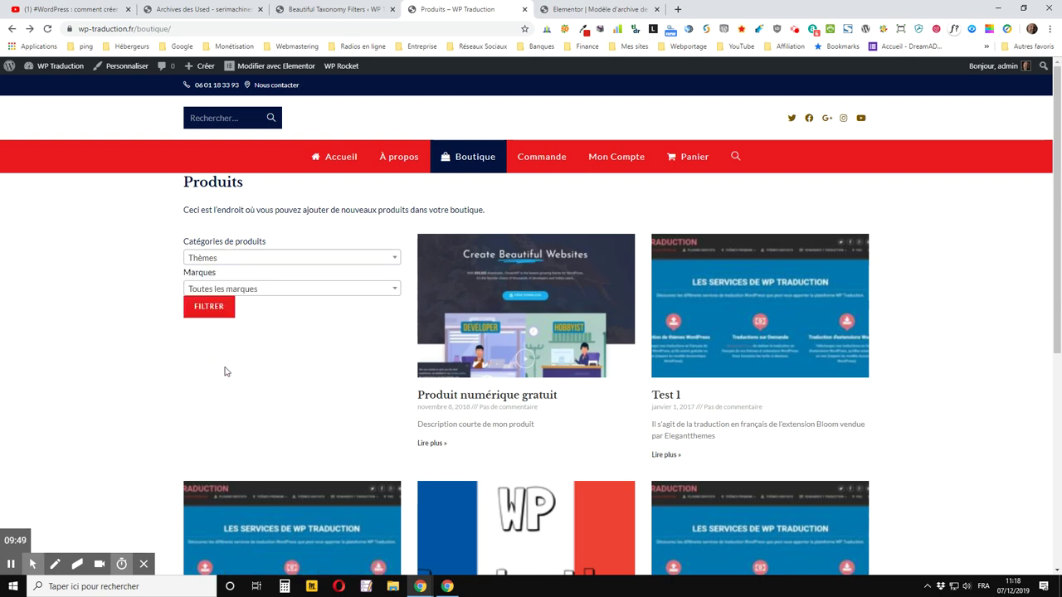
pyautogui.click(205, 316)
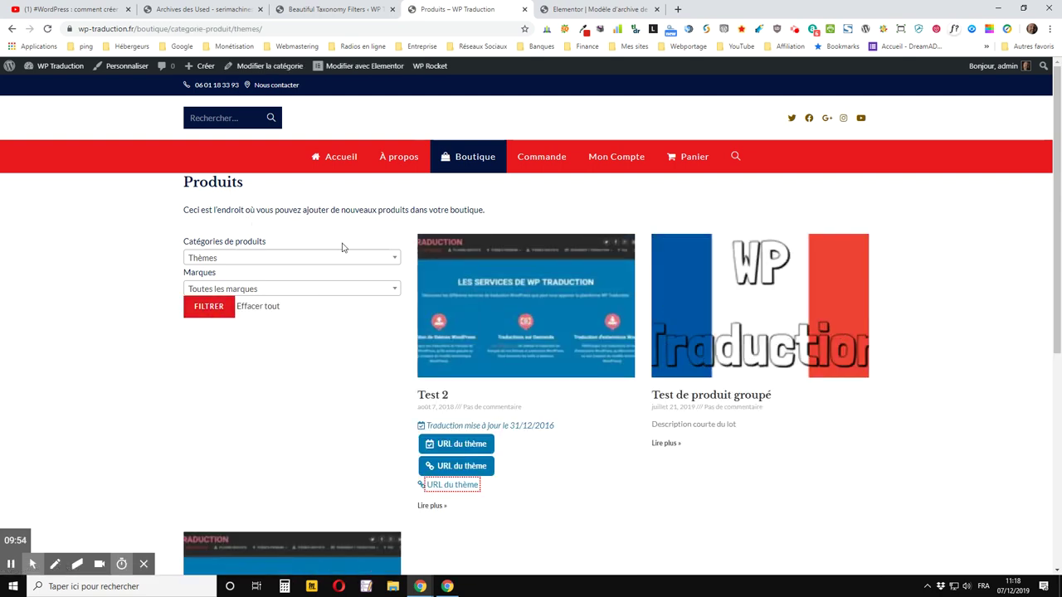
pyautogui.scroll(-3, 437, 409)
pyautogui.scroll(3, 697, 466)
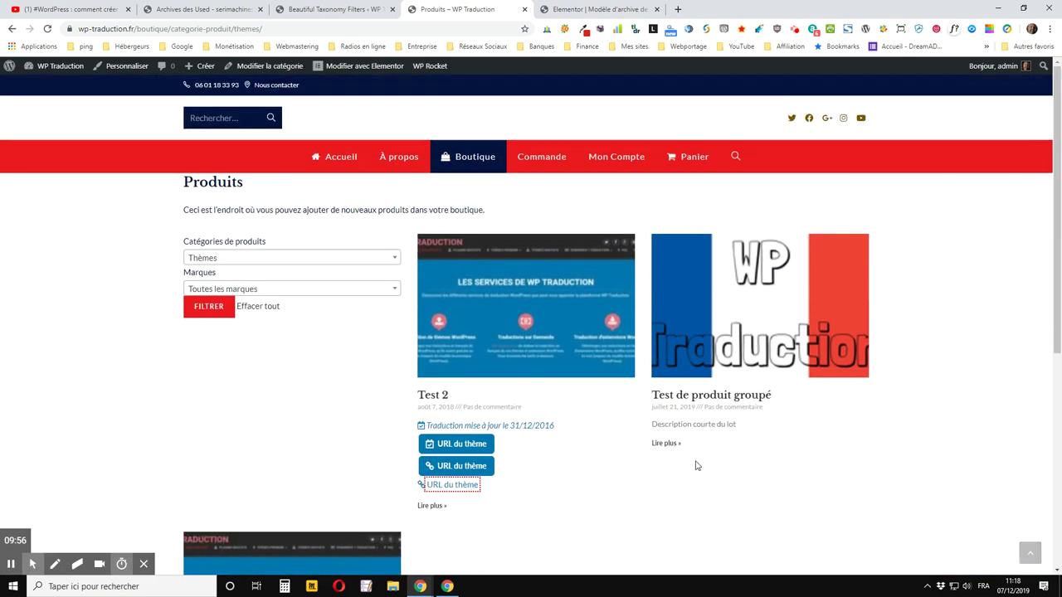
pyautogui.scroll(-1, 131, 355)
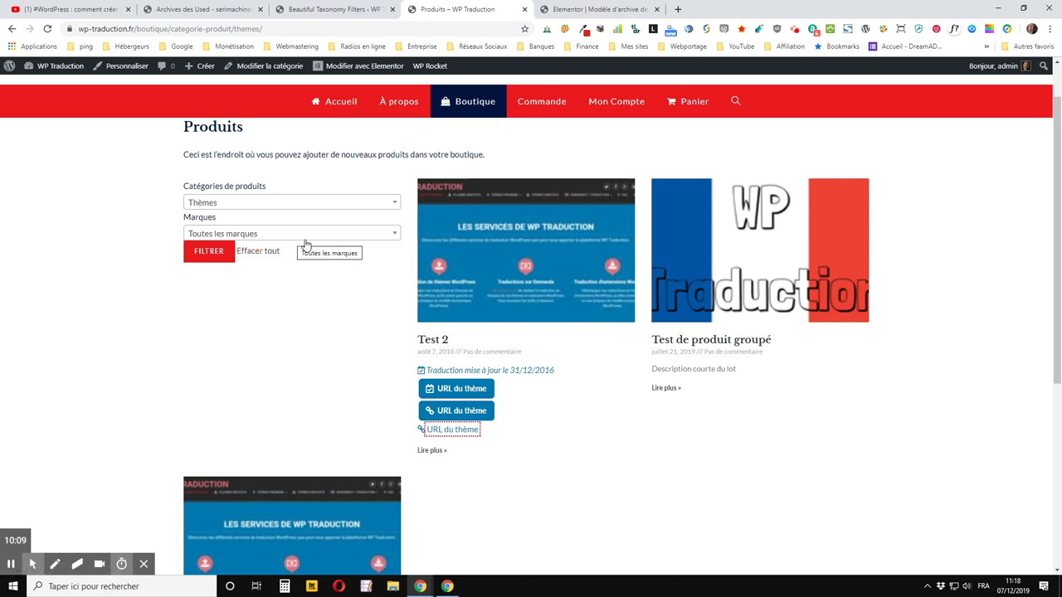
# Step: Clear the category filter with "Effacer tout" and look over the full product list
pyautogui.click(261, 253)
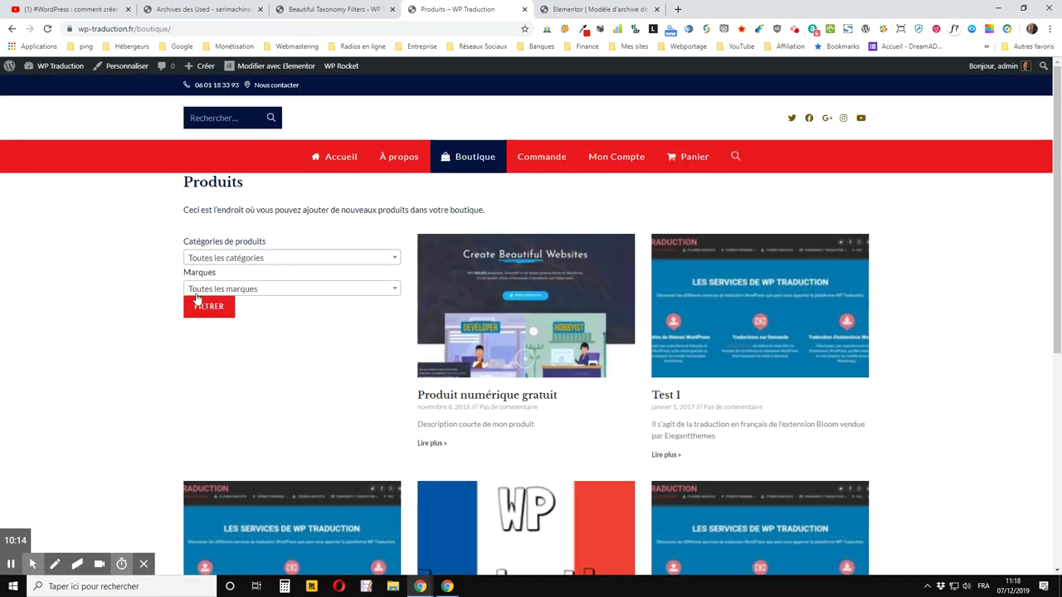
pyautogui.scroll(-4, 668, 386)
pyautogui.scroll(3, 559, 379)
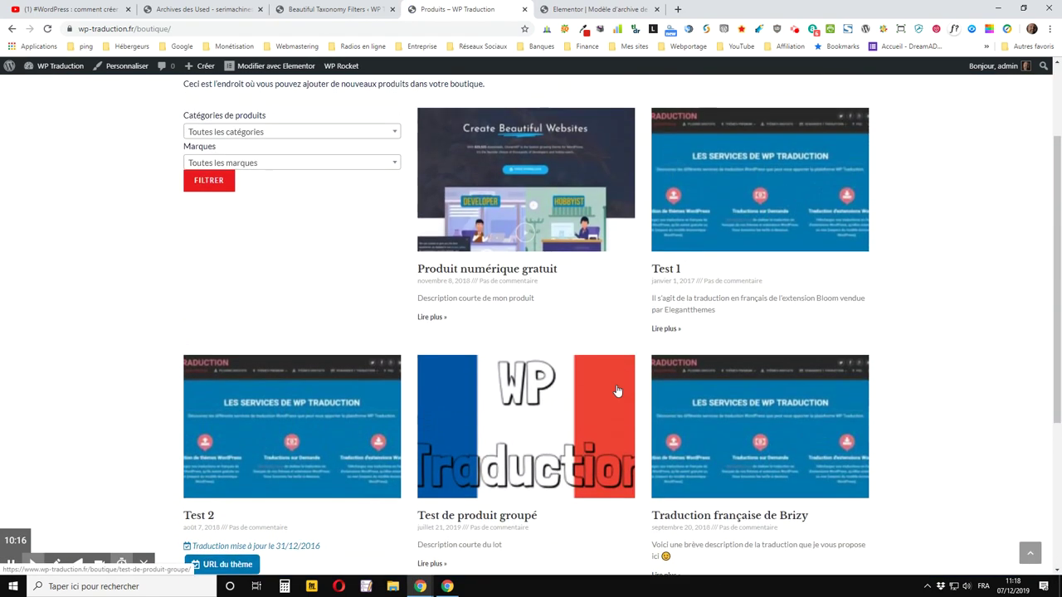
pyautogui.scroll(3, 617, 390)
# Step: Enable "Masquer les termes vides dans les menus déroulants" in the advanced options of Beautiful Taxonomy Filters
pyautogui.click(332, 9)
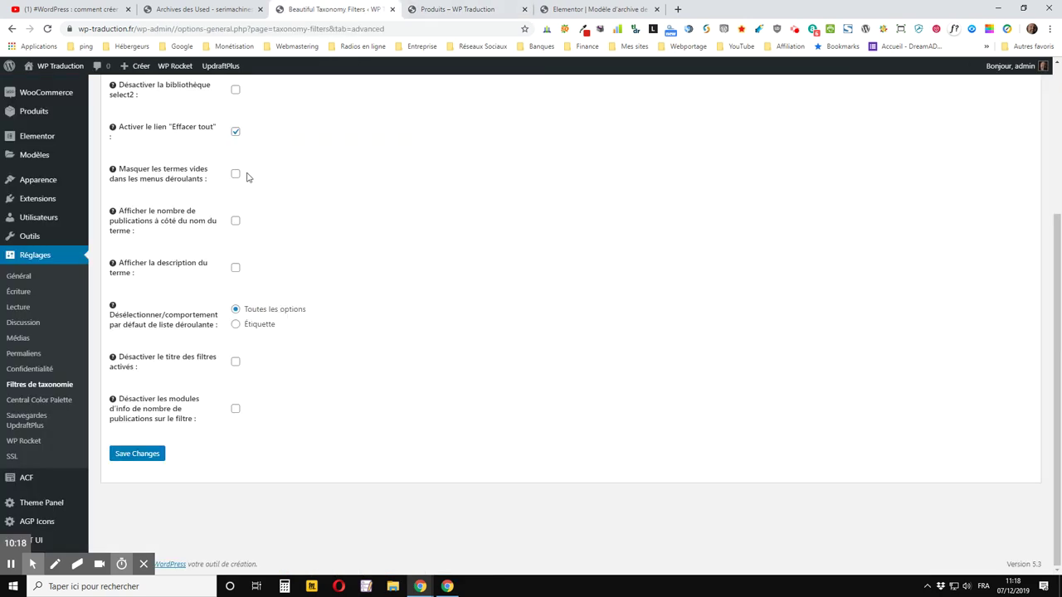
pyautogui.scroll(5, 229, 218)
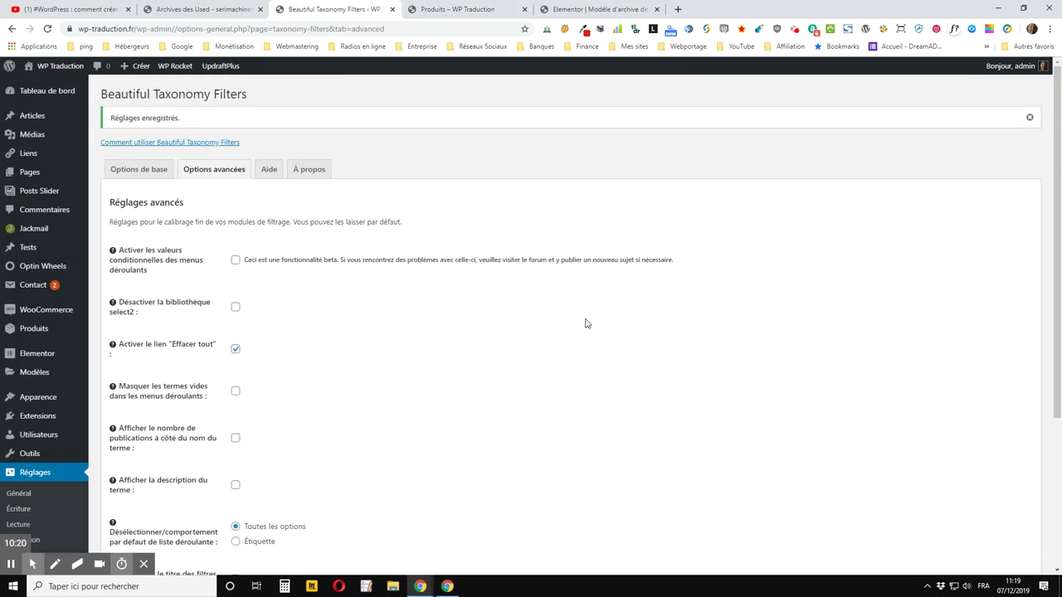
pyautogui.scroll(-2, 573, 326)
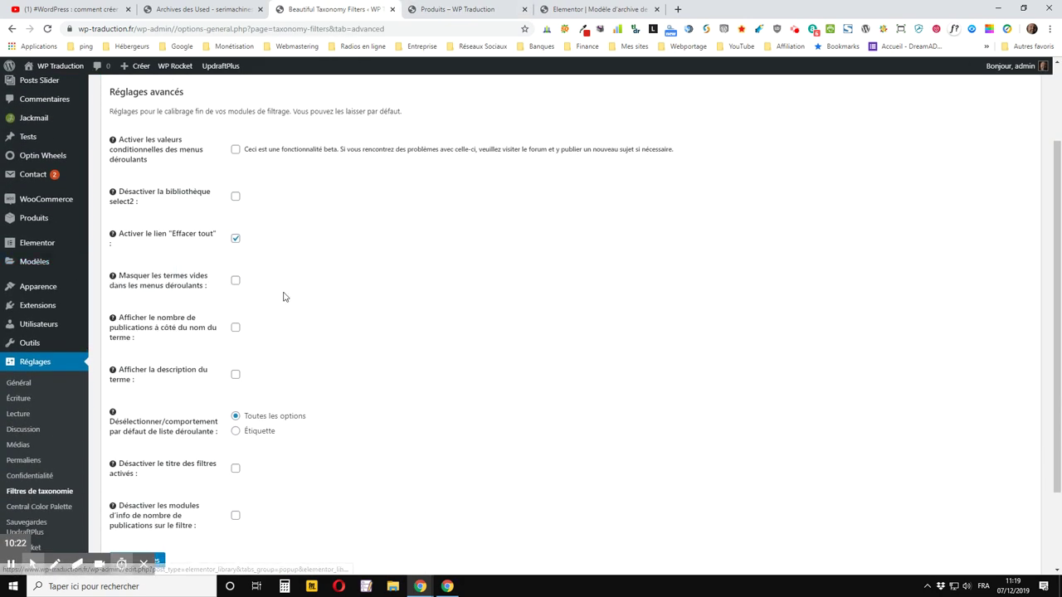
pyautogui.click(235, 282)
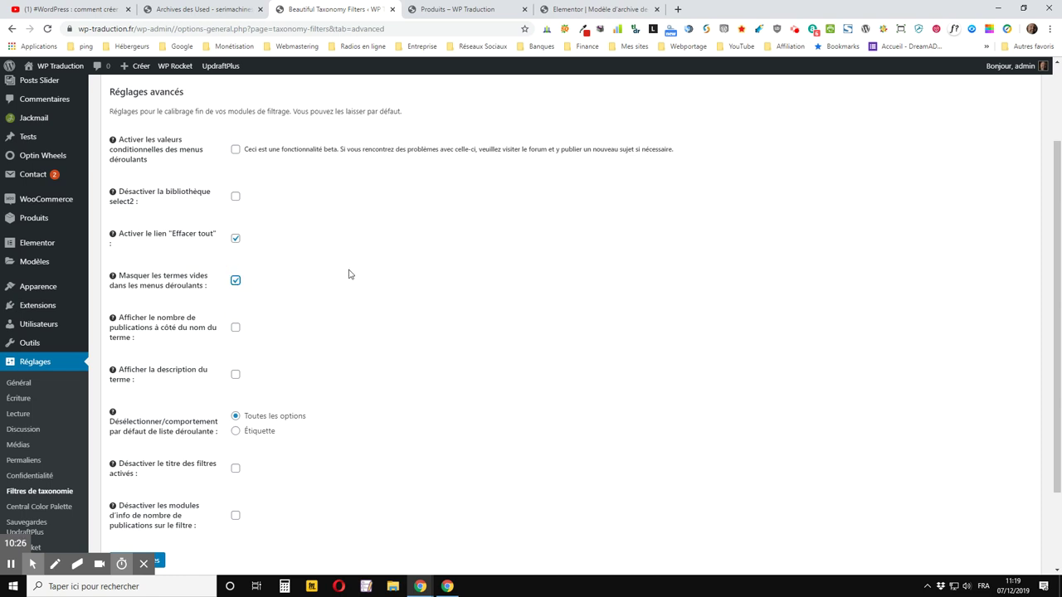
# Step: Check the shop page's category list for empty categories before saving the option
pyautogui.click(452, 9)
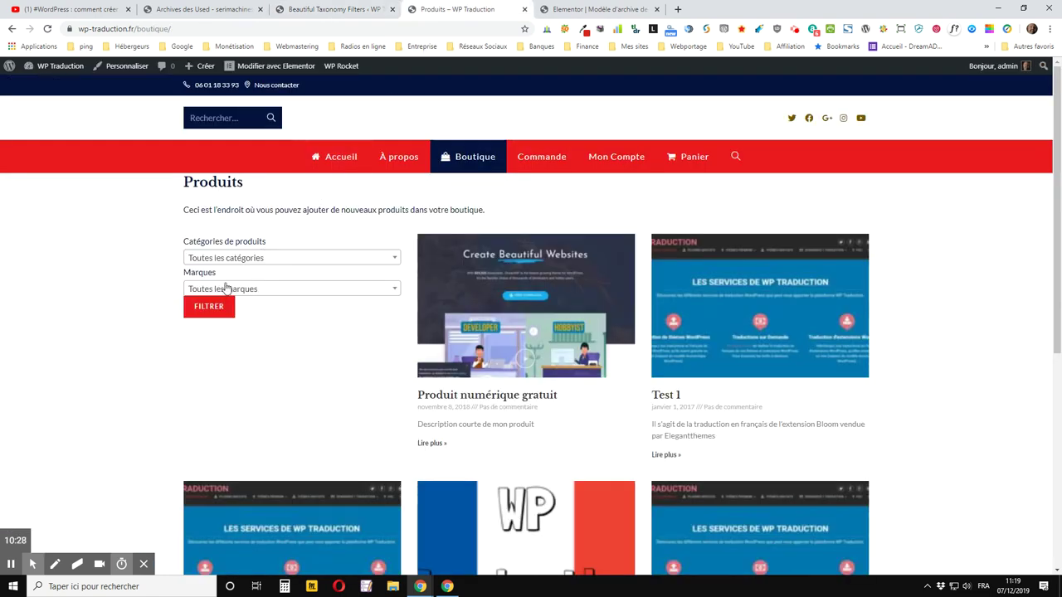
pyautogui.click(262, 264)
pyautogui.scroll(-2, 264, 321)
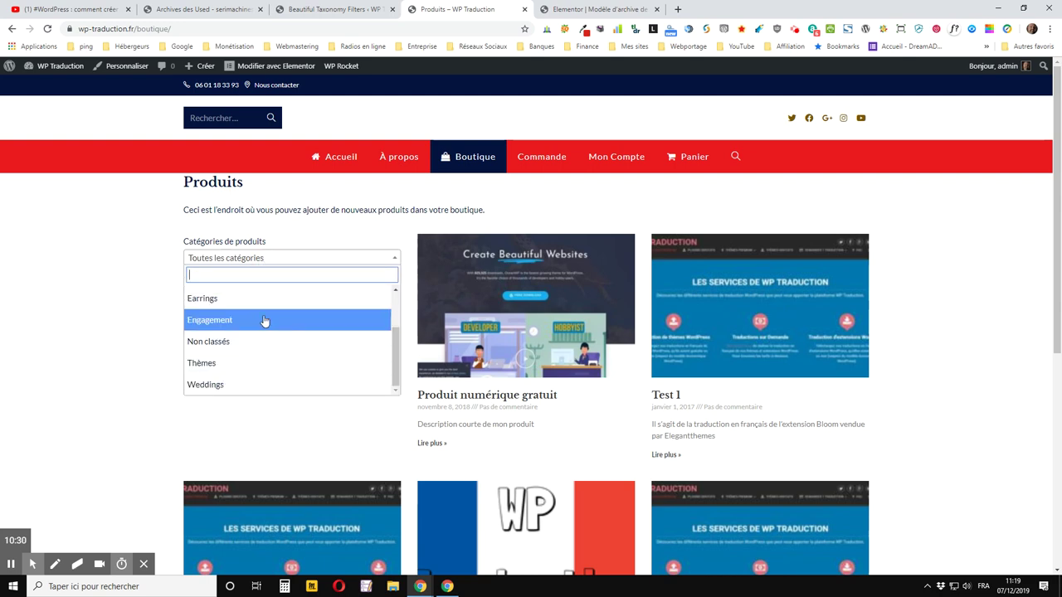
pyautogui.scroll(2, 271, 334)
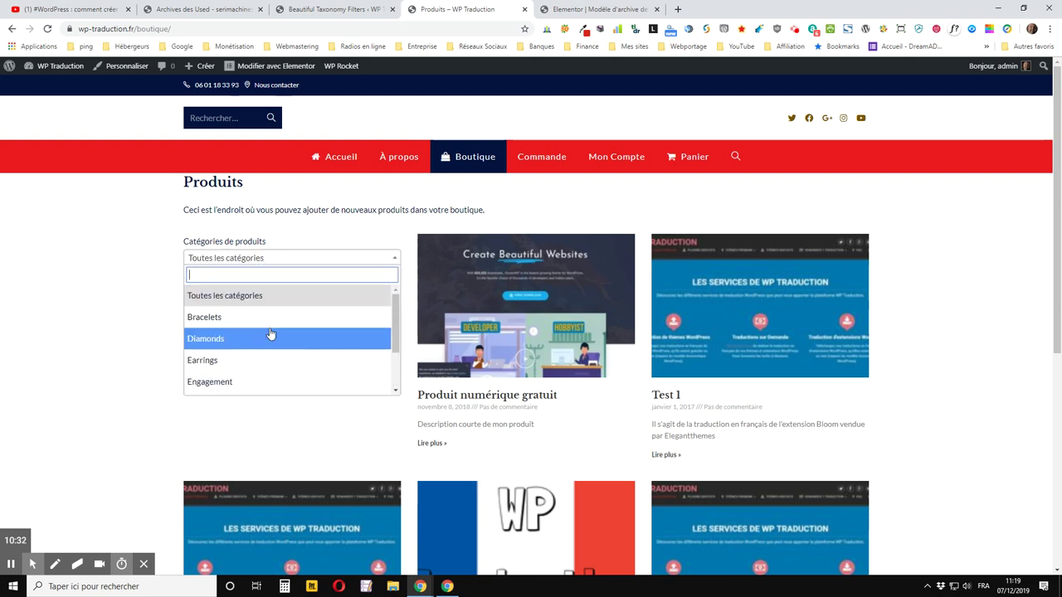
# Step: Save the advanced filter settings with empty terms hidden
pyautogui.click(320, 8)
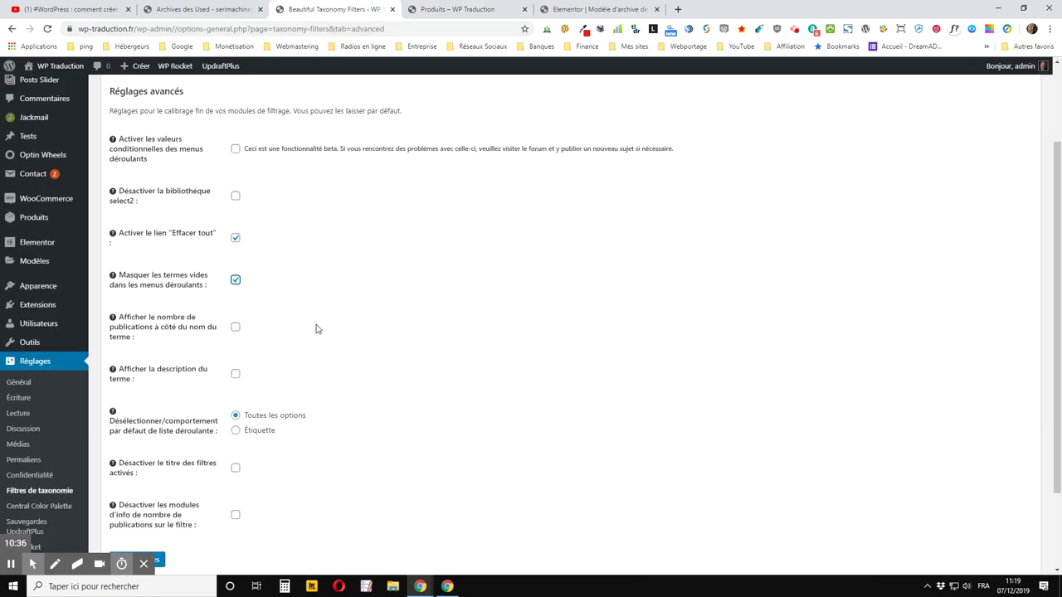
pyautogui.scroll(-3, 315, 328)
pyautogui.click(137, 453)
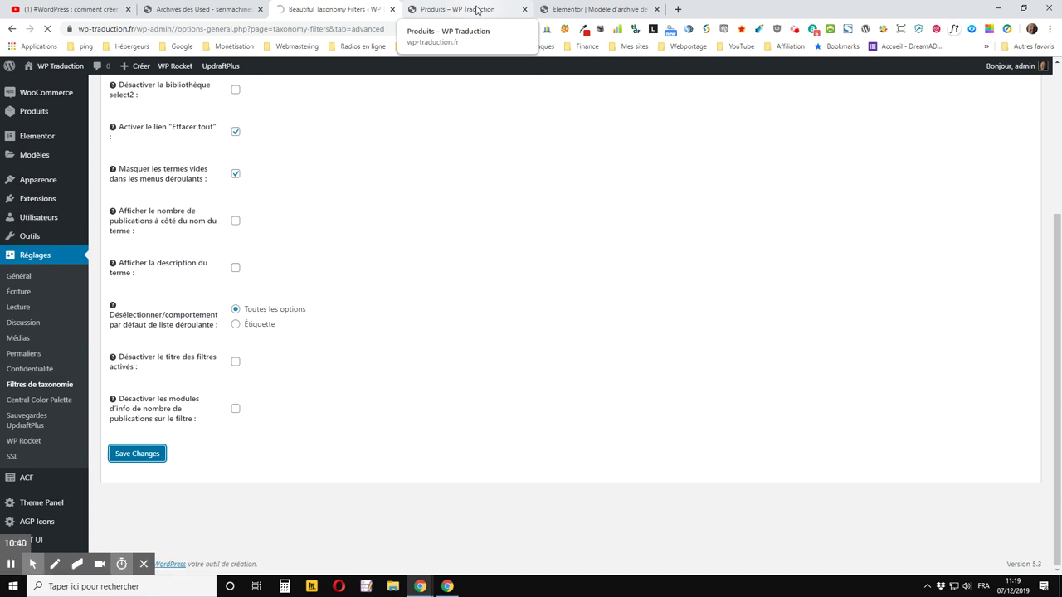
# Step: Clear the WP Rocket cache from the shop page and recheck the category list for hidden empty terms
pyautogui.click(477, 10)
pyautogui.click(60, 174)
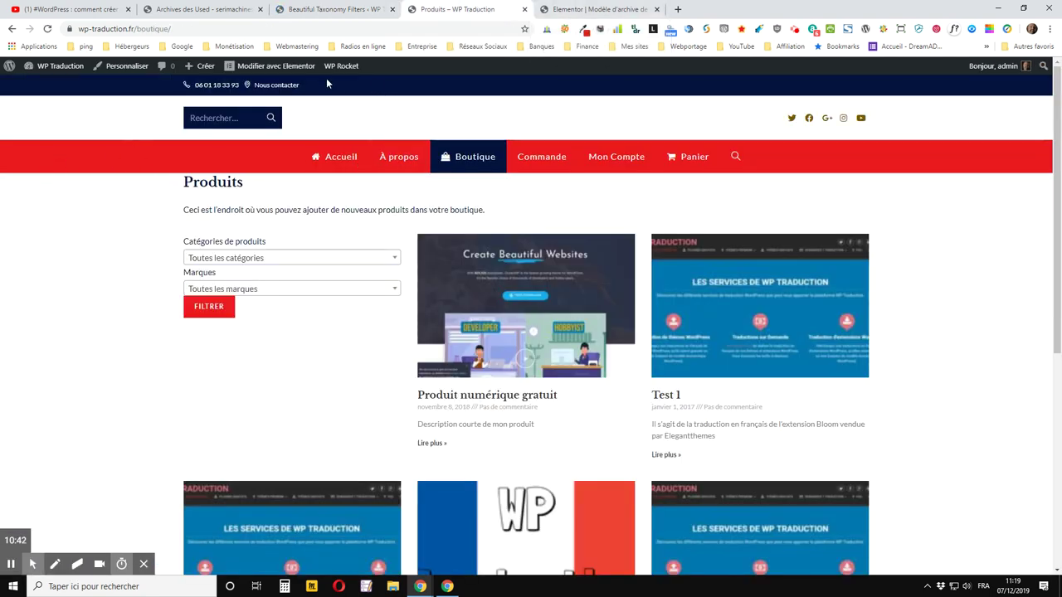
pyautogui.moveTo(341, 68)
pyautogui.click(339, 108)
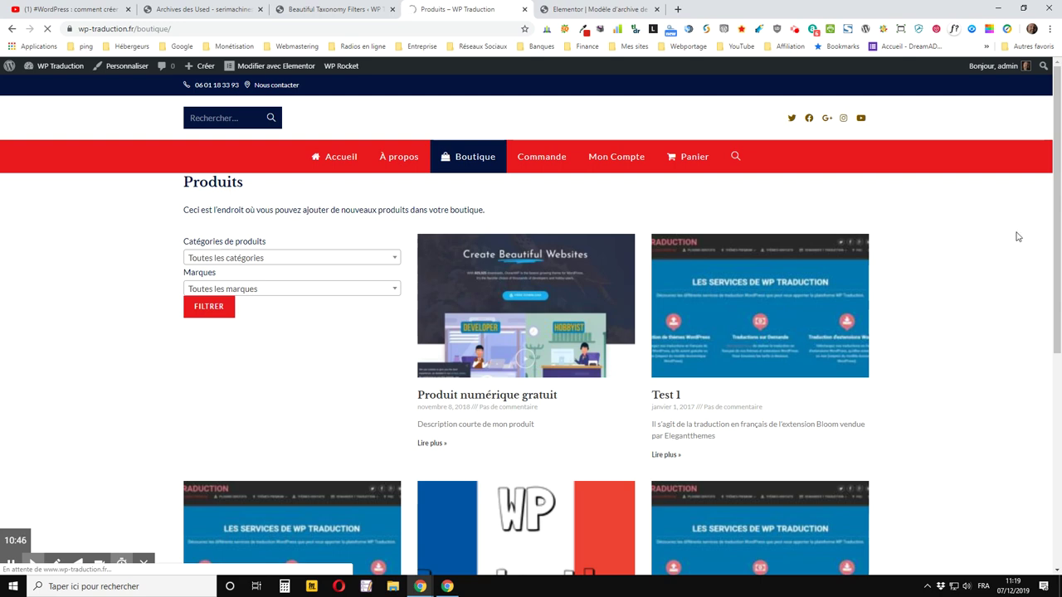
pyautogui.click(314, 266)
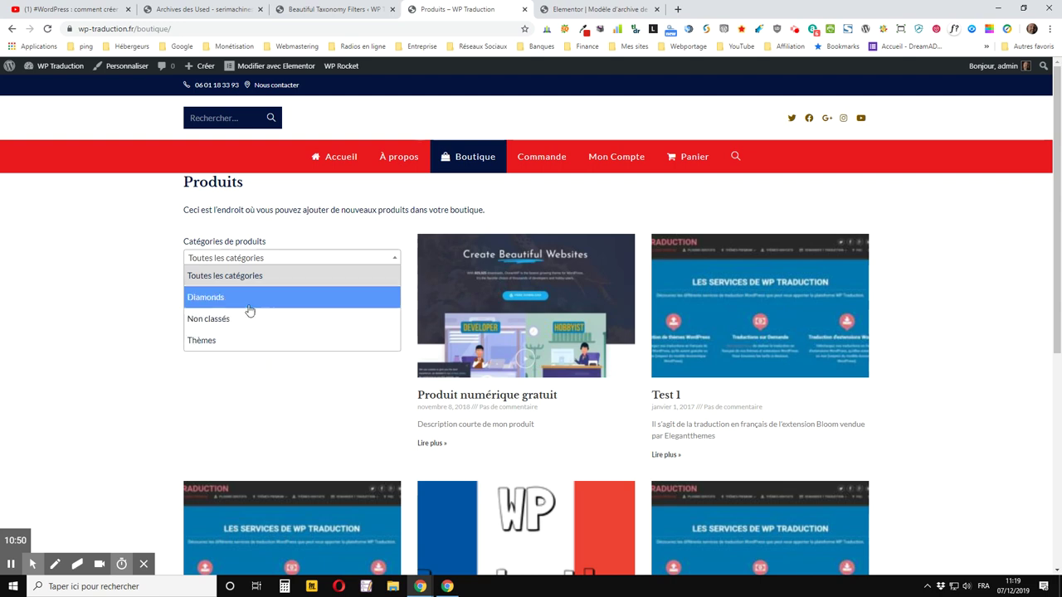
pyautogui.click(169, 340)
# Step: Enable "Afficher le nombre de publications à côté du nom du terme" in the advanced filter options and save the settings
pyautogui.click(332, 9)
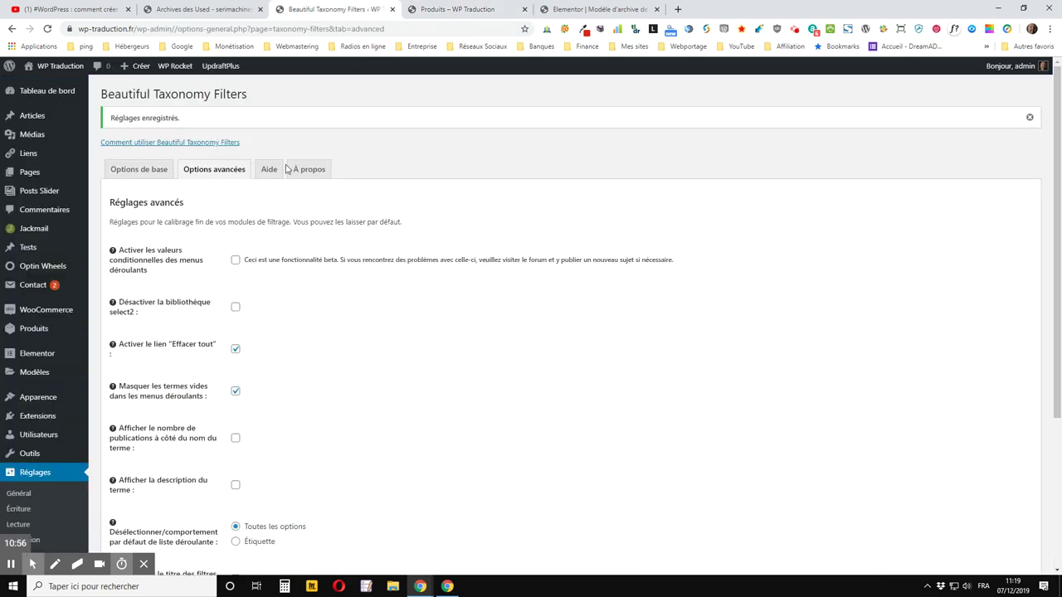
pyautogui.scroll(-2, 274, 275)
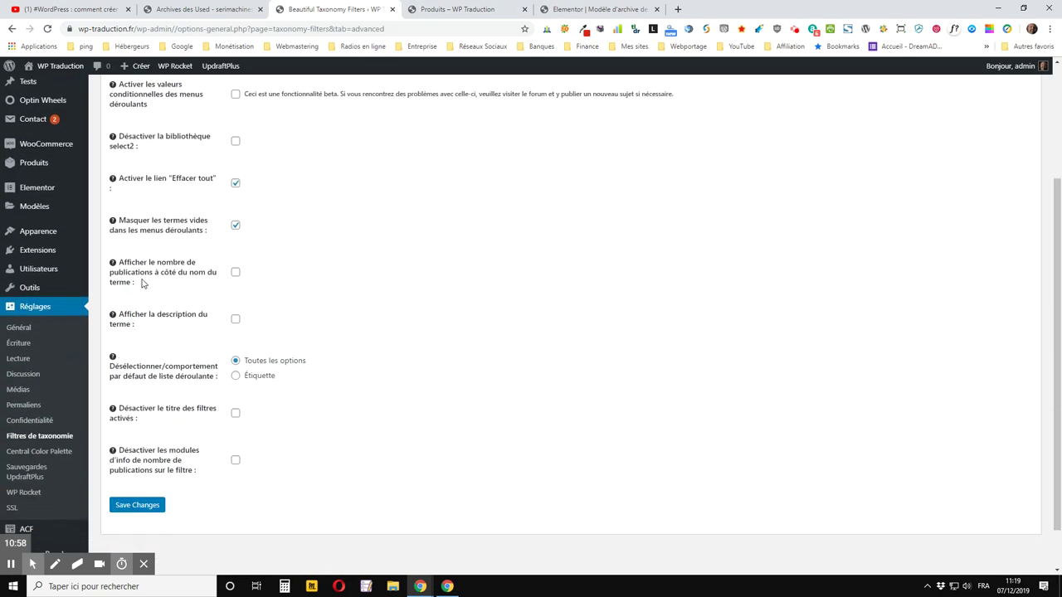
pyautogui.click(235, 276)
pyautogui.click(150, 512)
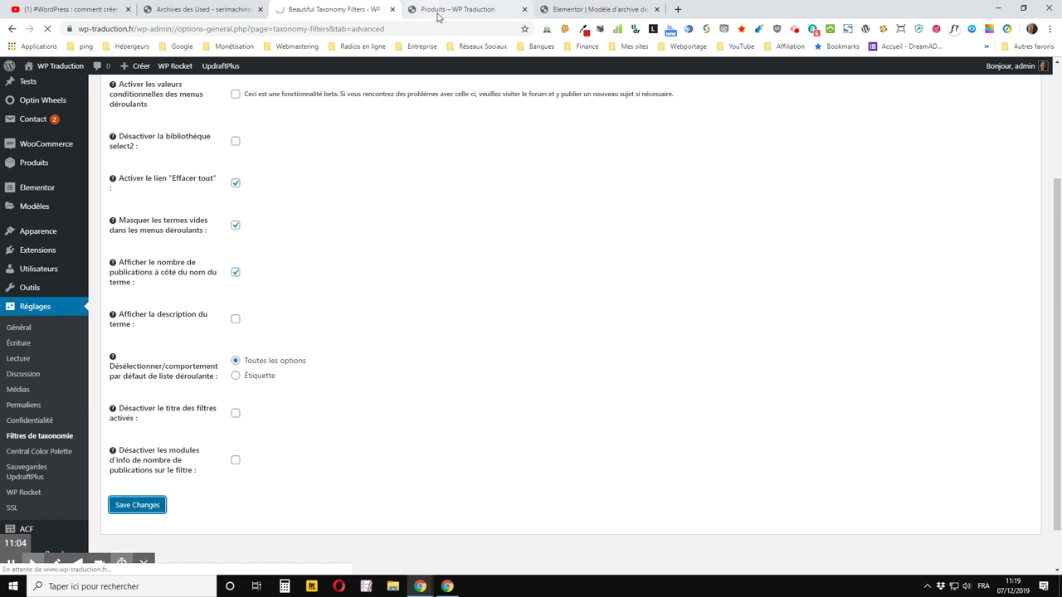
# Step: Reload the shop page, check the category list for product counts, and filter by Thèmes
pyautogui.click(442, 10)
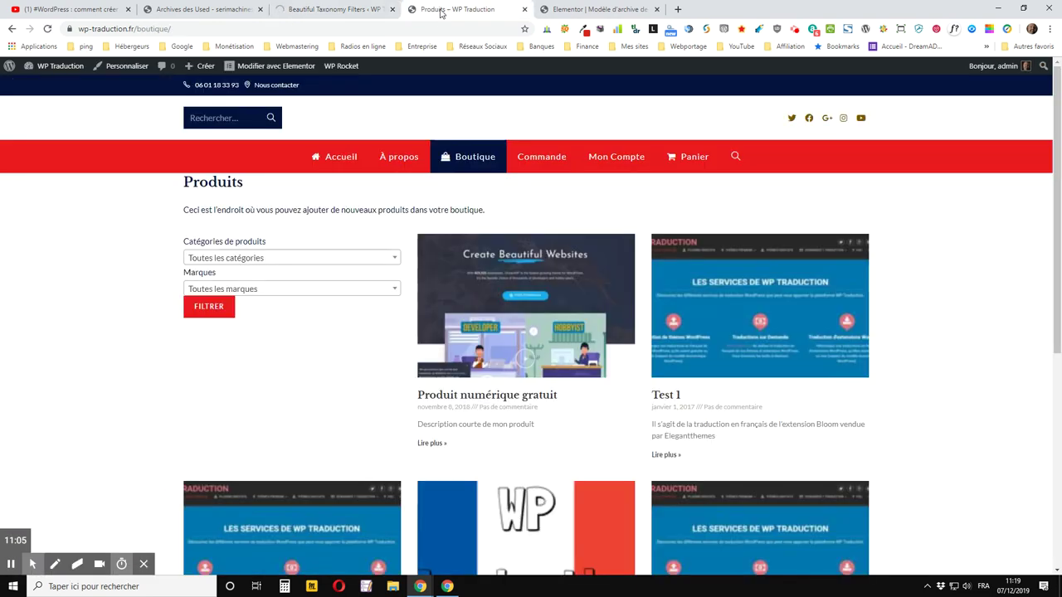
pyautogui.click(48, 30)
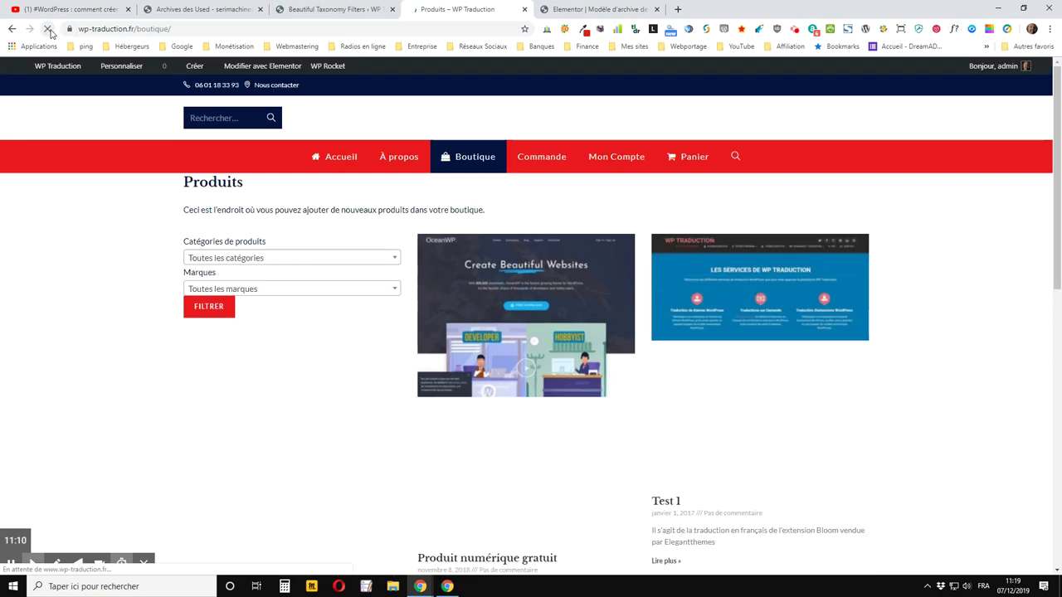
pyautogui.click(313, 260)
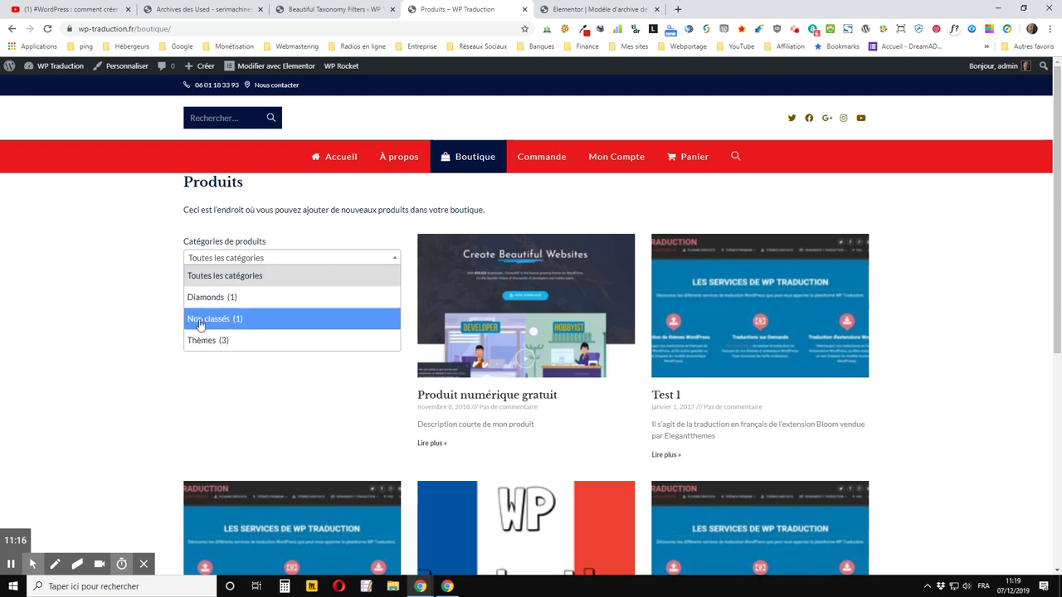
pyautogui.click(238, 341)
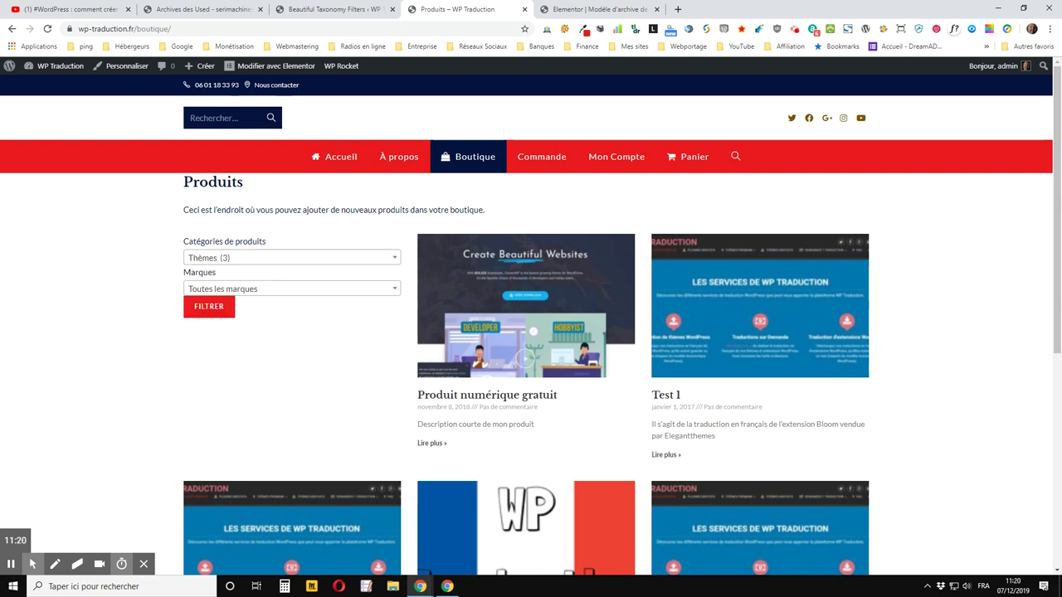
pyautogui.click(213, 306)
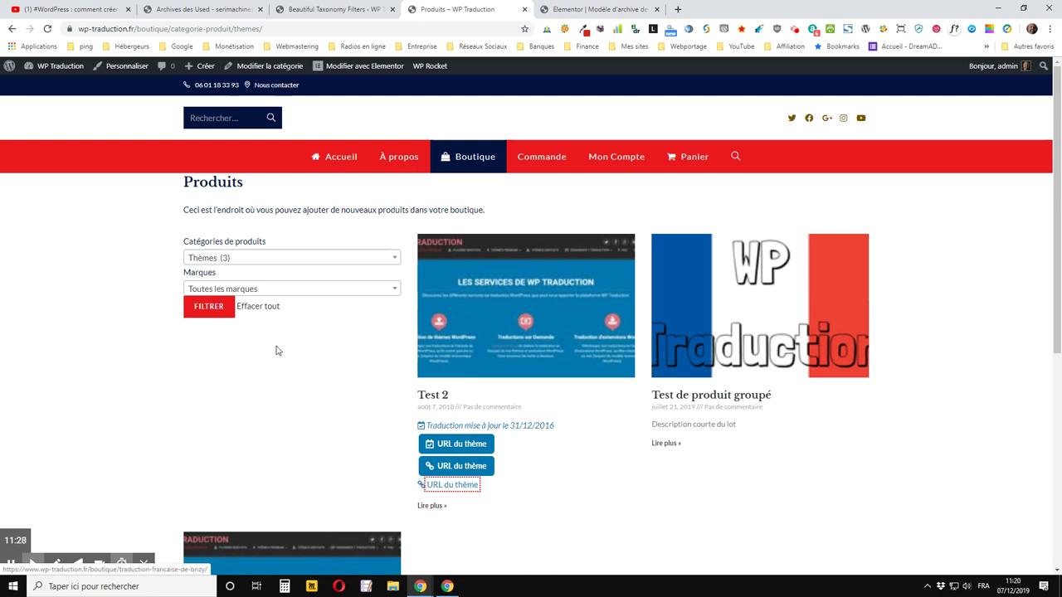
# Step: Clear all active filters on the shop page and check the remaining advanced filter options against its product list
pyautogui.click(263, 313)
pyautogui.click(334, 10)
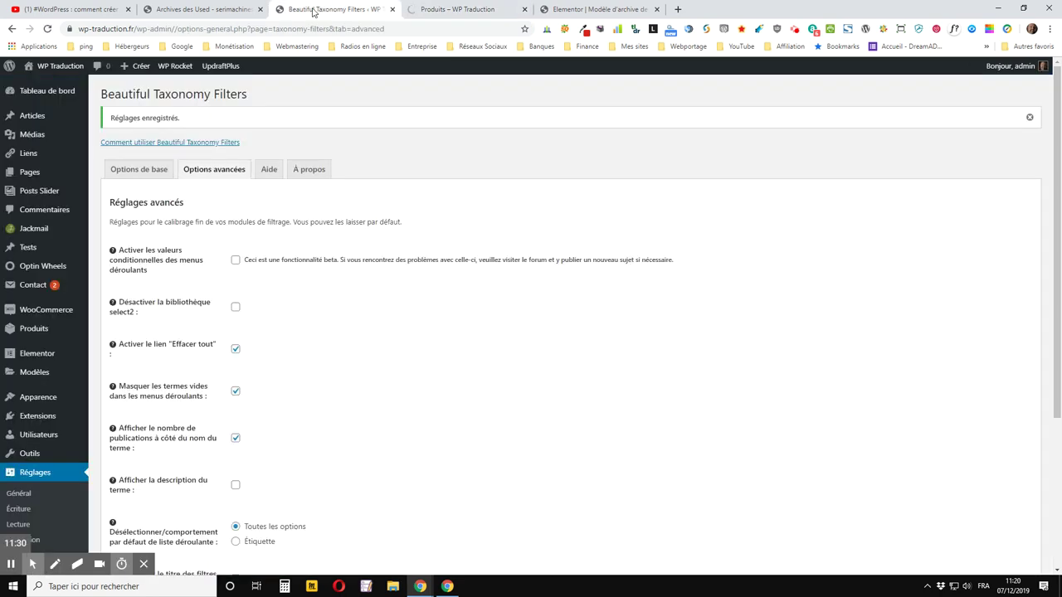
pyautogui.scroll(-5, 369, 236)
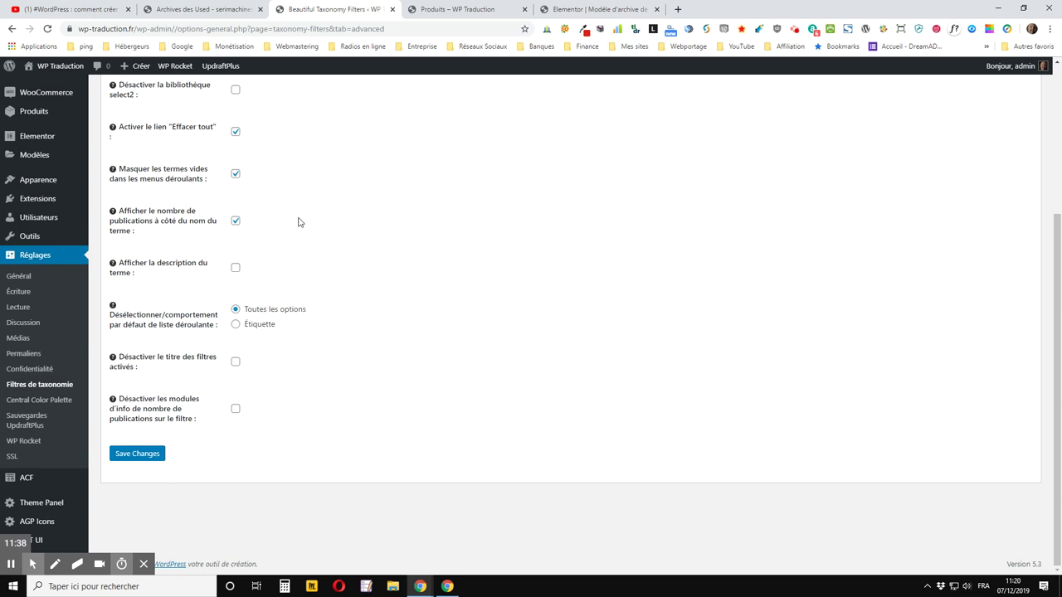
pyautogui.click(448, 9)
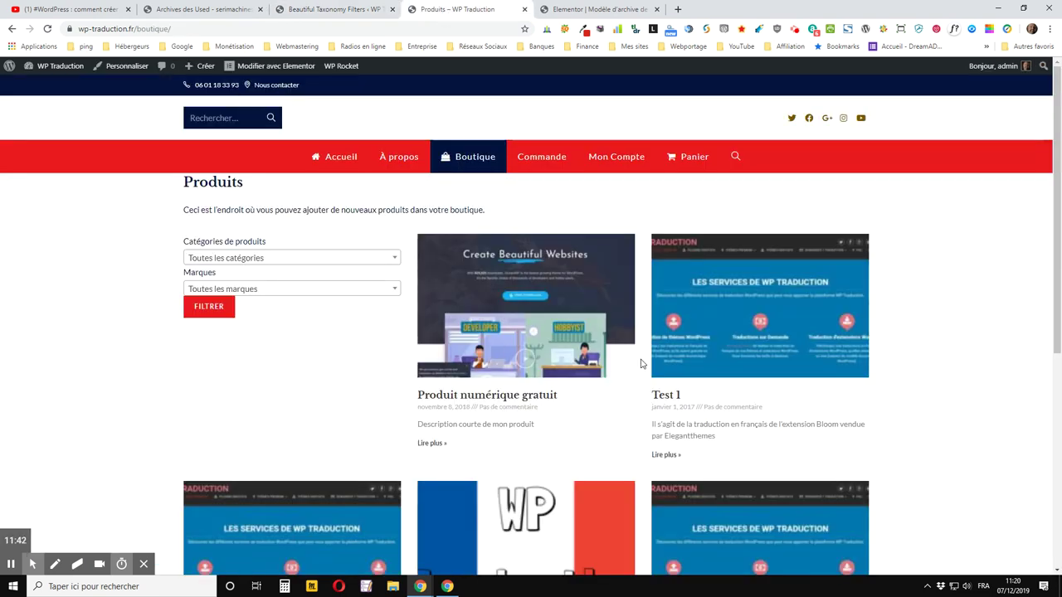
# Step: Save the advanced filter settings again and reload the shop page to check the product filters
pyautogui.click(321, 10)
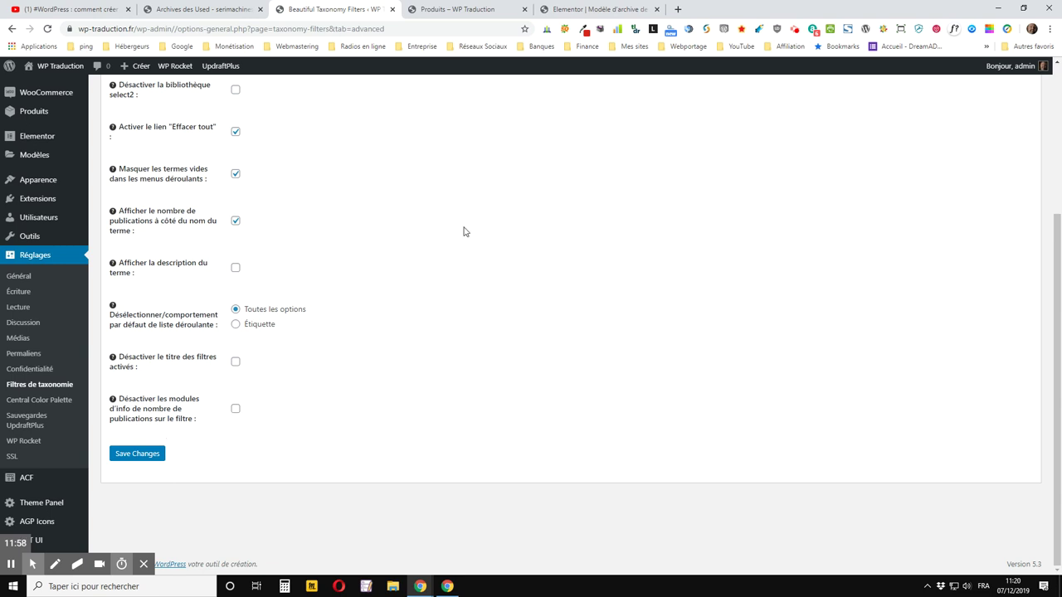
pyautogui.scroll(3, 408, 330)
pyautogui.scroll(-3, 206, 506)
pyautogui.click(135, 454)
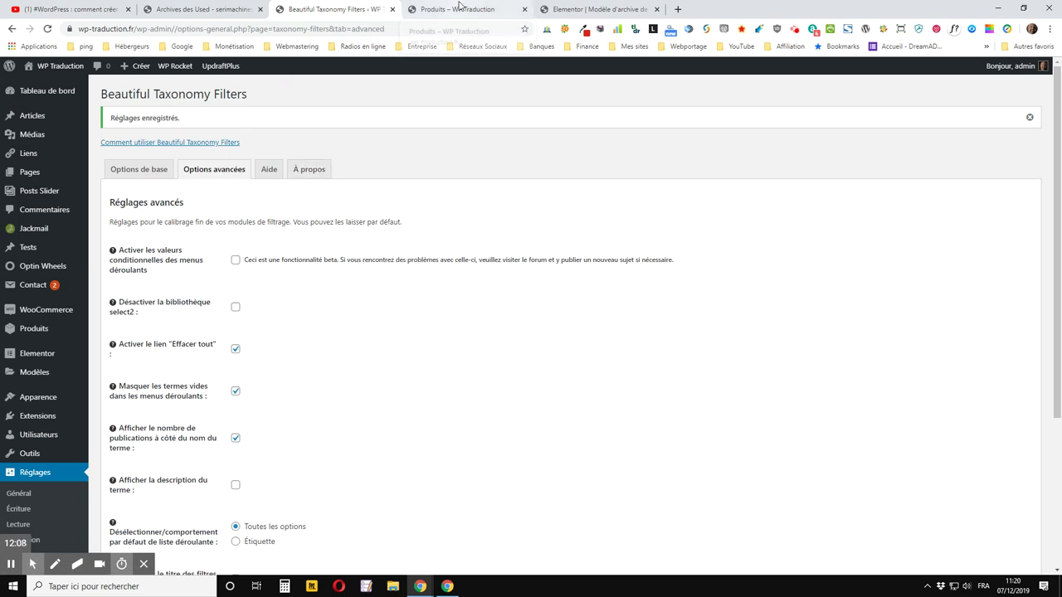
pyautogui.click(459, 8)
pyautogui.click(48, 28)
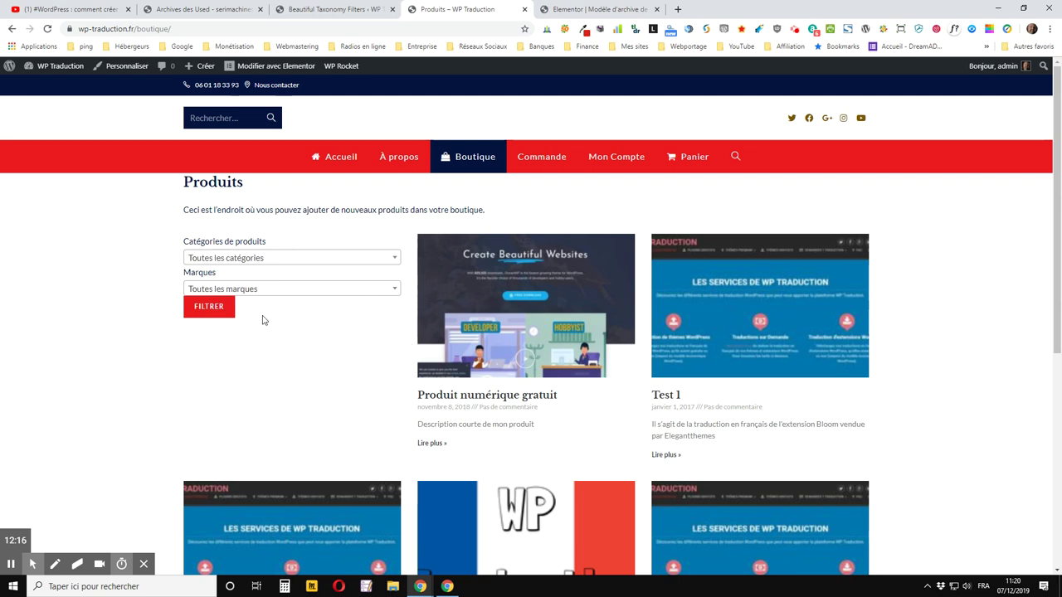
pyautogui.scroll(-3, 628, 349)
pyautogui.scroll(3, 623, 355)
pyautogui.scroll(1, 623, 355)
# Step: Read the plugin's help page on using the filter module, displaying active filter information and customizing its behaviour
pyautogui.click(332, 9)
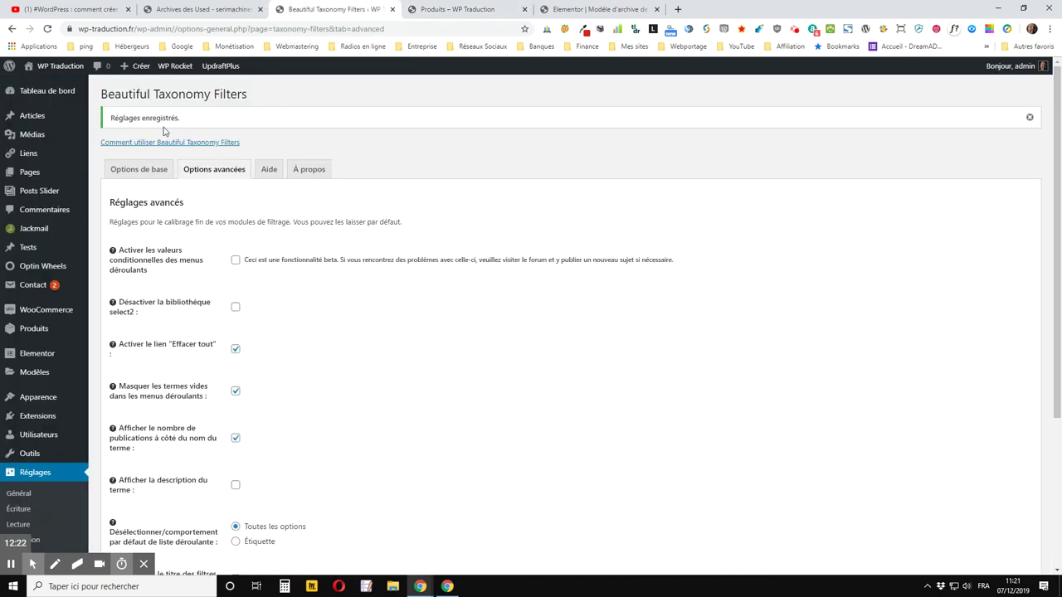
pyautogui.click(122, 176)
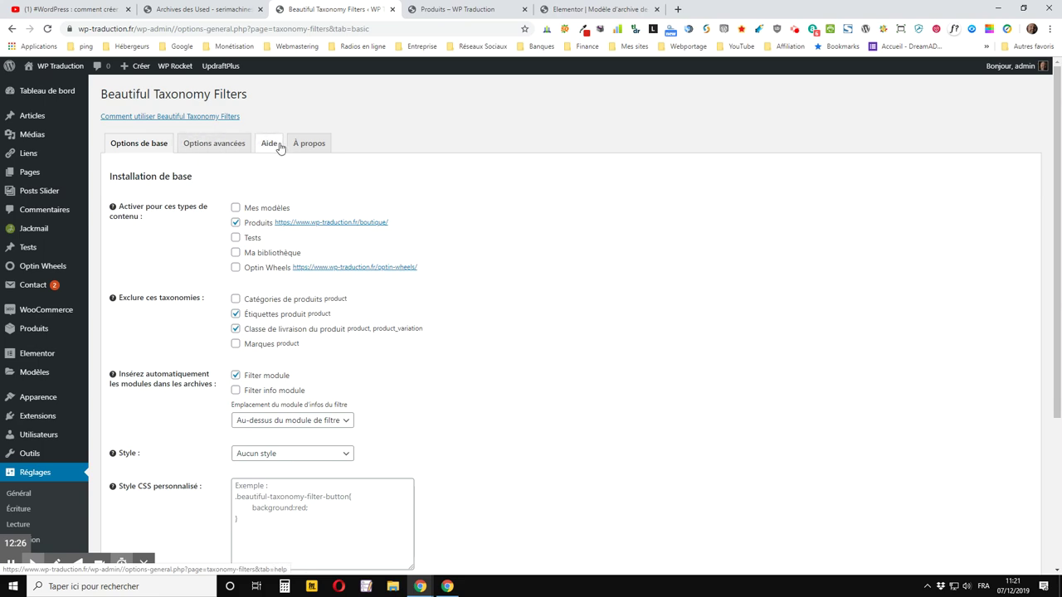
pyautogui.click(271, 146)
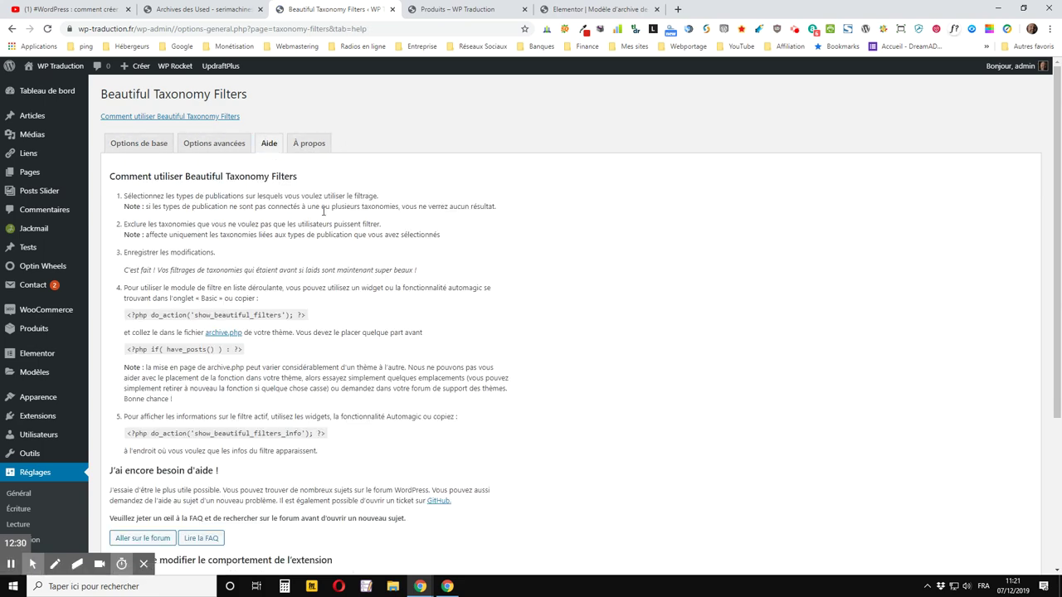
pyautogui.scroll(-2, 324, 212)
pyautogui.scroll(2, 206, 307)
pyautogui.scroll(-2, 257, 298)
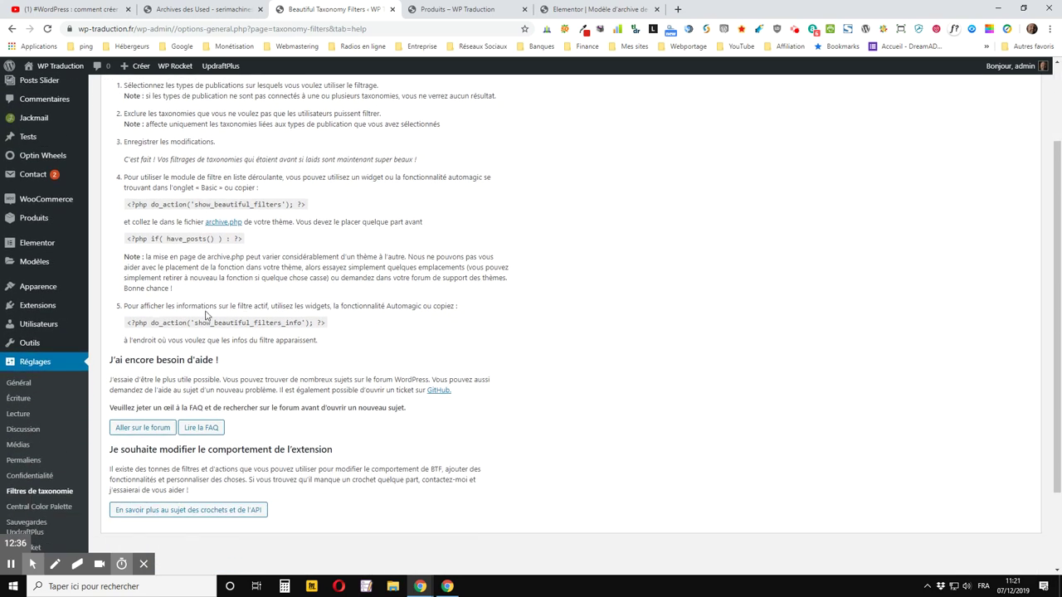
pyautogui.scroll(2, 209, 315)
pyautogui.scroll(-3, 305, 330)
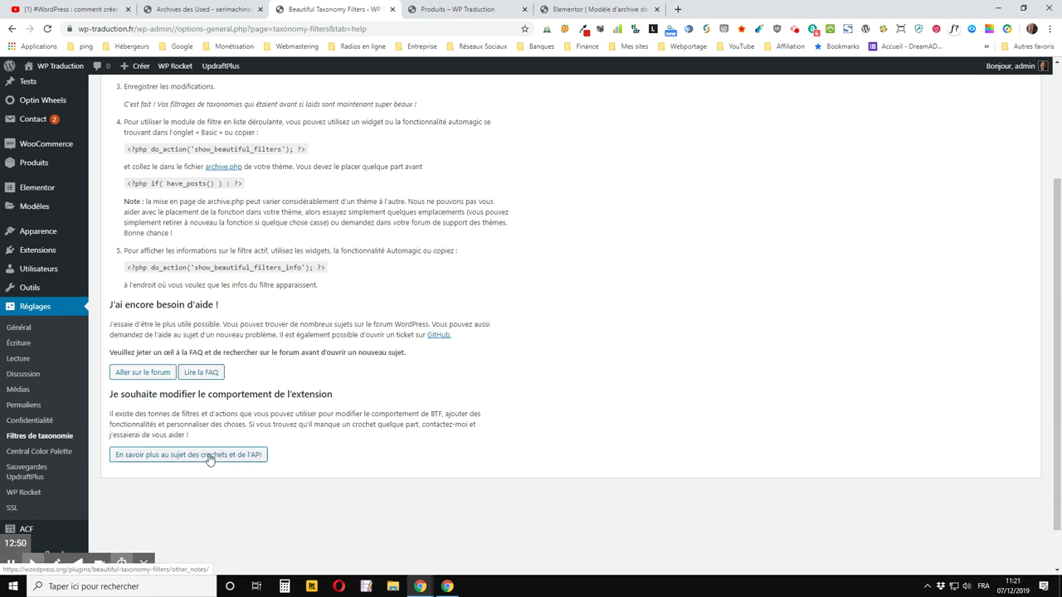
pyautogui.scroll(2, 218, 462)
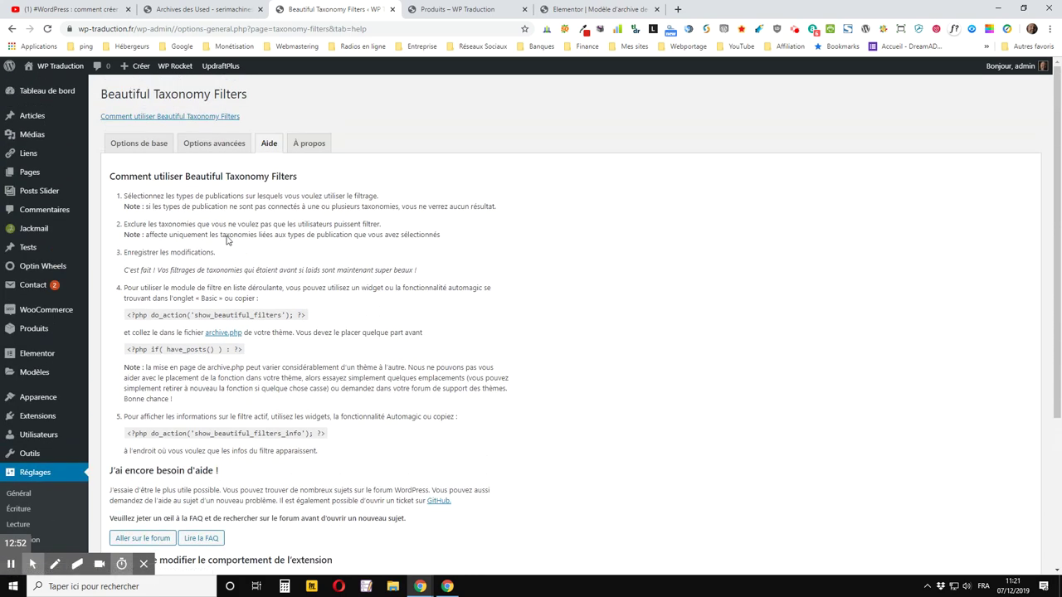
# Step: Set the filter style to "Simple" in the basic options, save, and check the look on the reloaded shop page
pyautogui.click(143, 145)
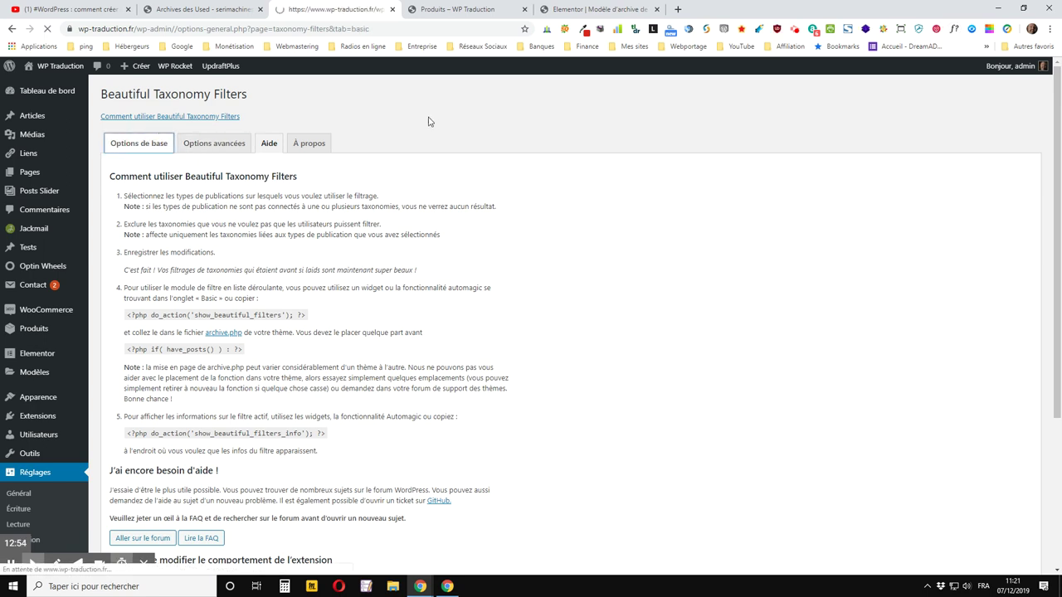
pyautogui.scroll(-1, 211, 310)
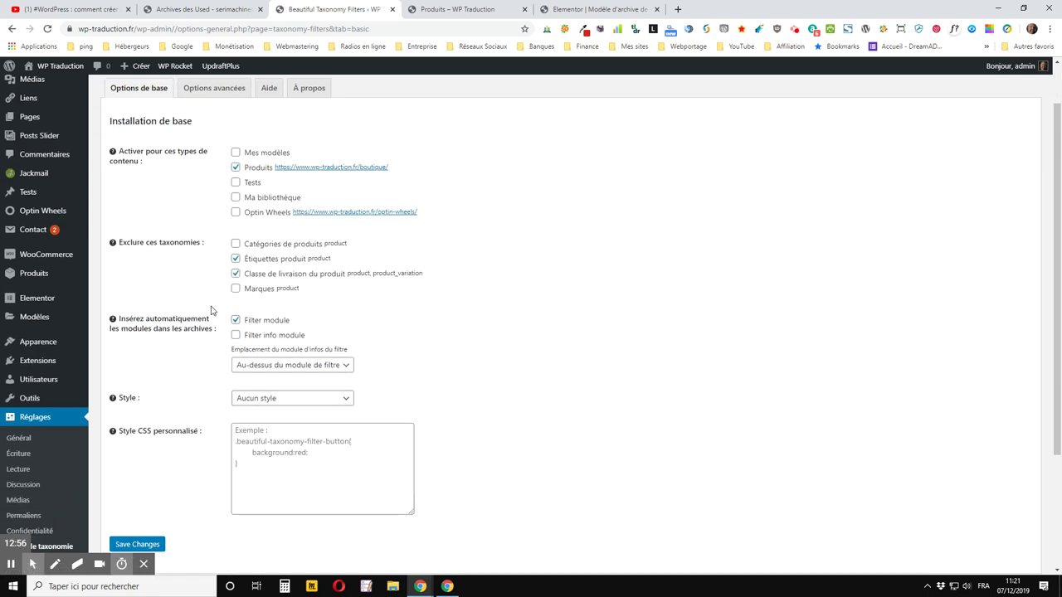
pyautogui.click(313, 405)
pyautogui.click(285, 423)
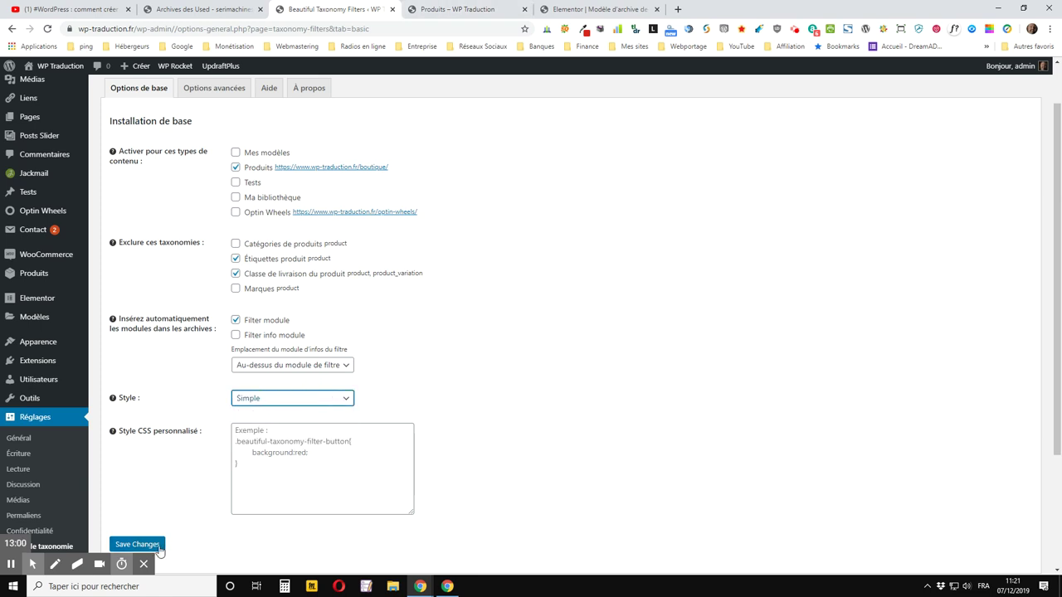
pyautogui.click(137, 544)
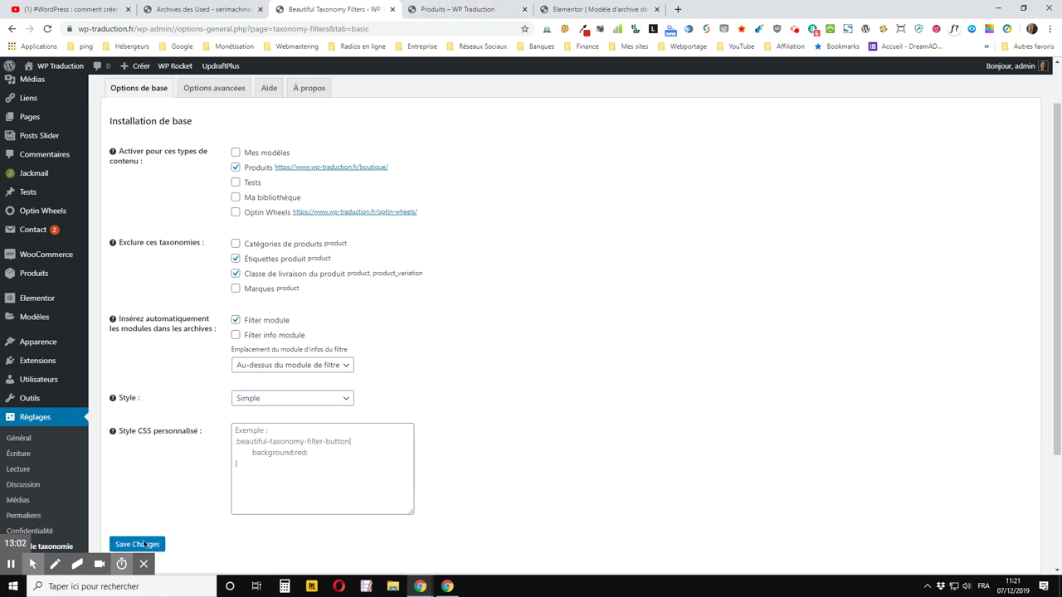
pyautogui.scroll(-3, 199, 374)
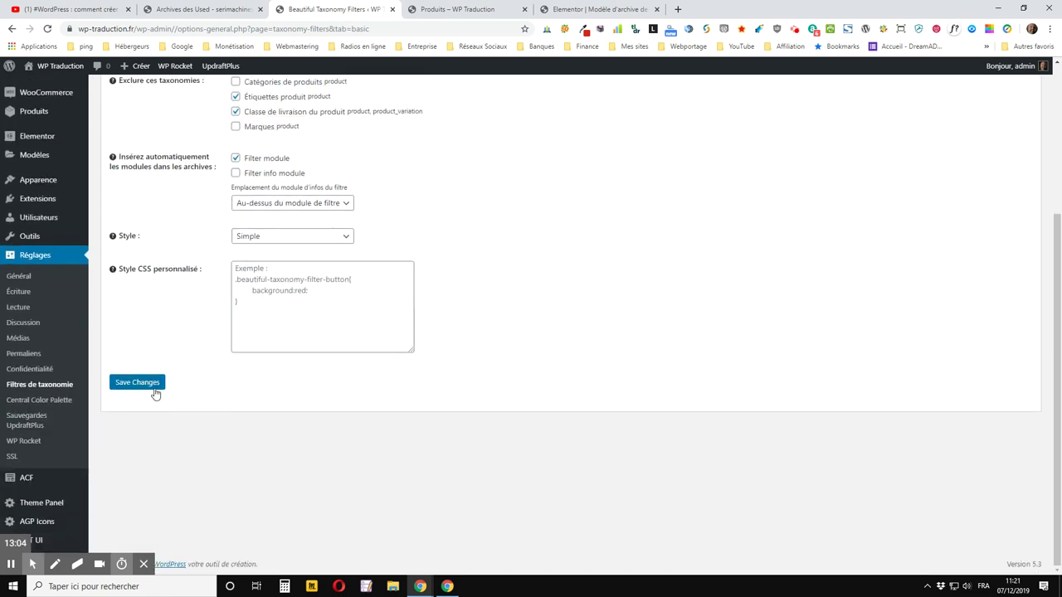
pyautogui.click(149, 388)
pyautogui.click(428, 8)
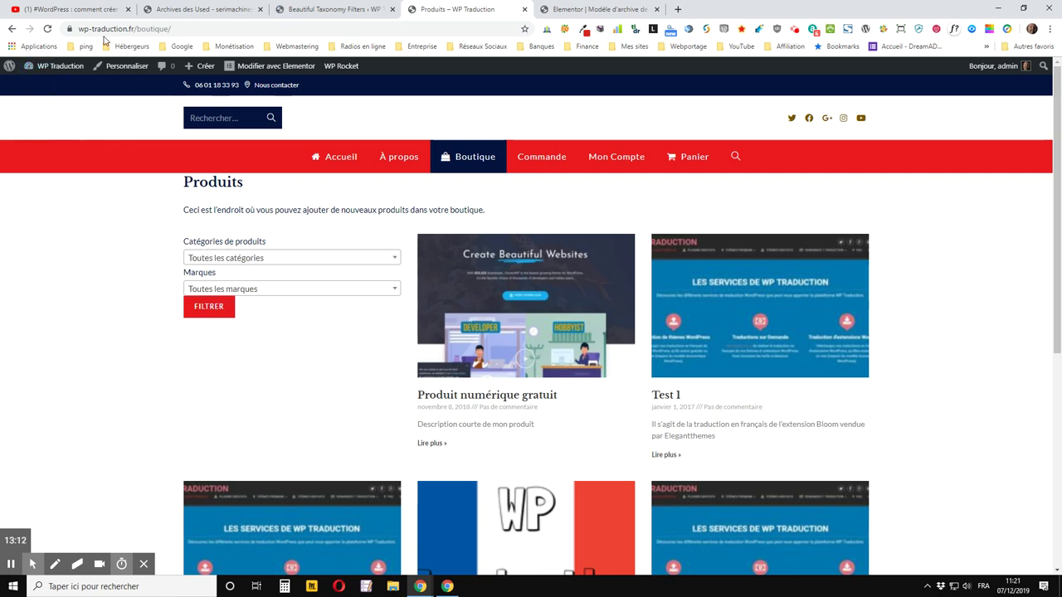
pyautogui.click(47, 29)
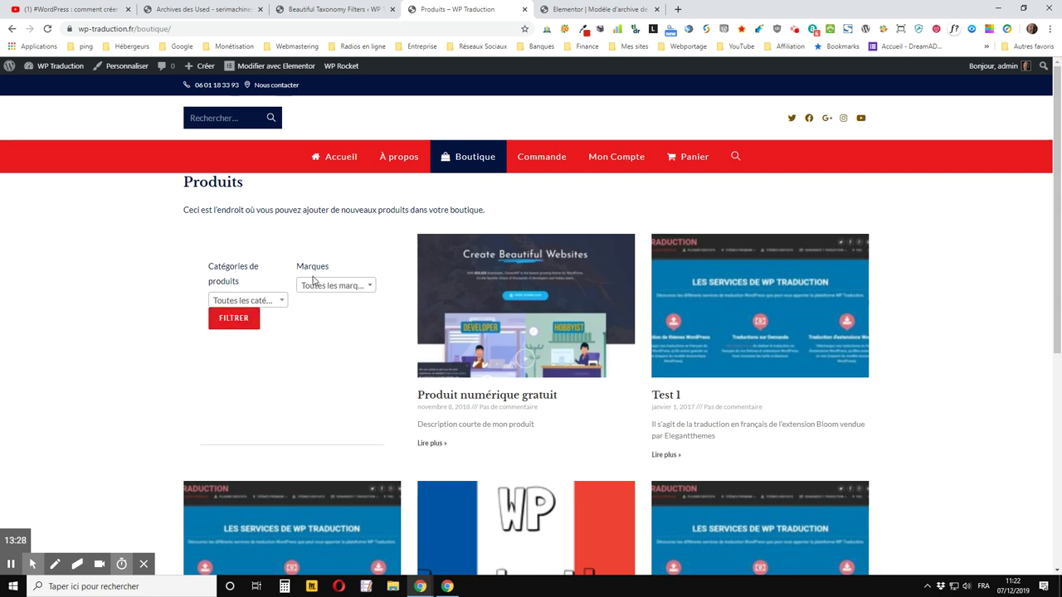
# Step: Set the filter style to "Conception matérielle claire", save, and check the look on the reloaded shop page
pyautogui.click(336, 9)
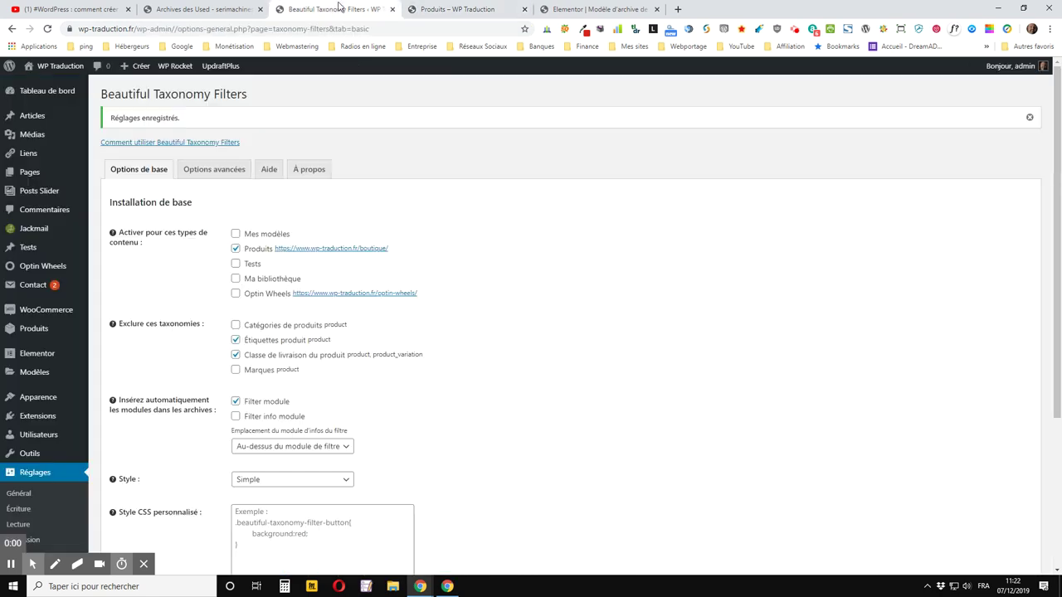
pyautogui.click(331, 485)
pyautogui.click(323, 512)
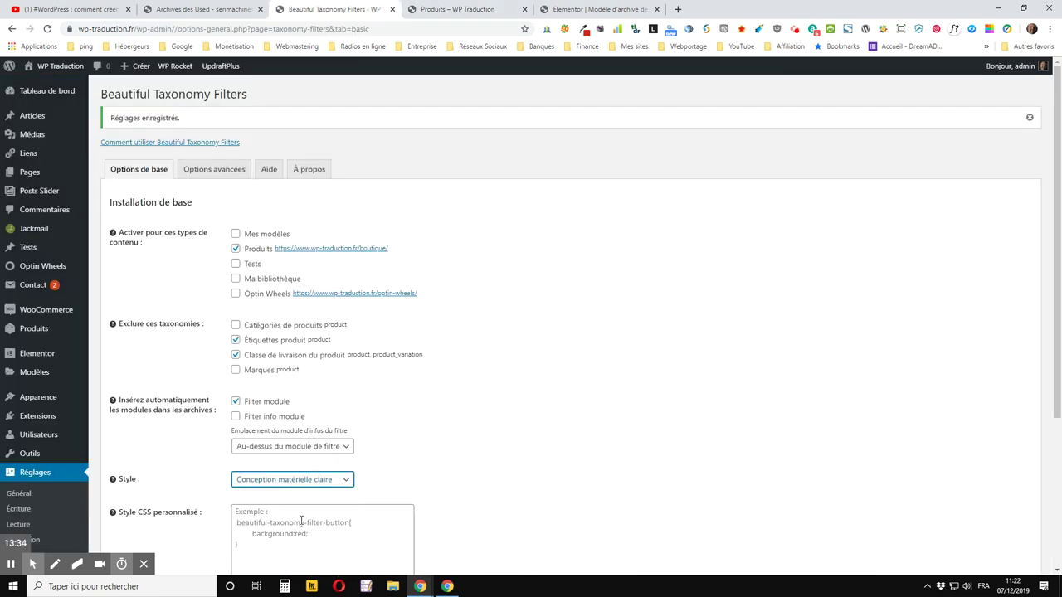
pyautogui.scroll(-3, 219, 505)
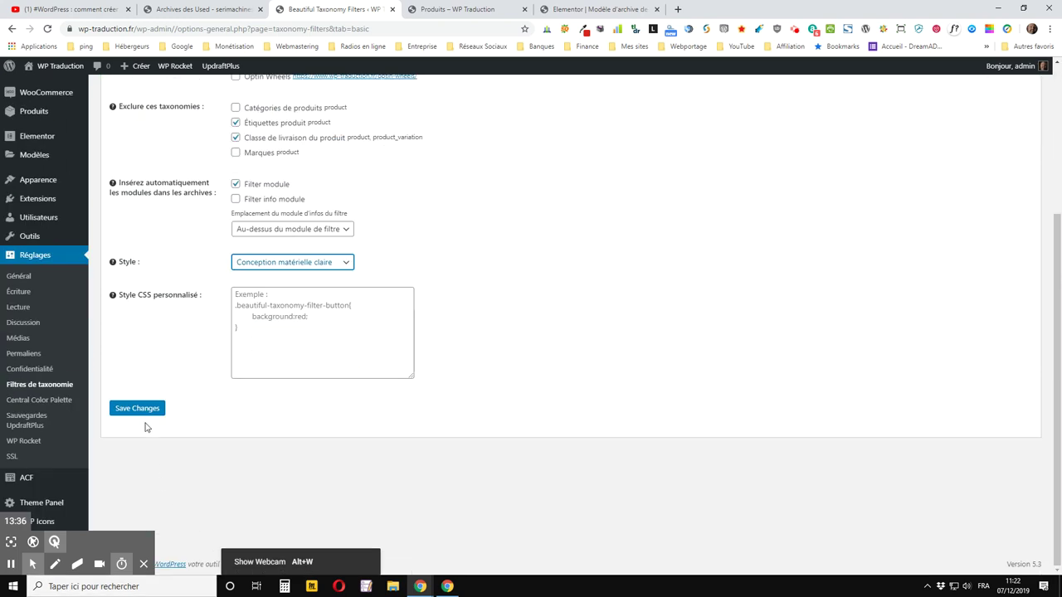
pyautogui.click(137, 408)
pyautogui.click(456, 10)
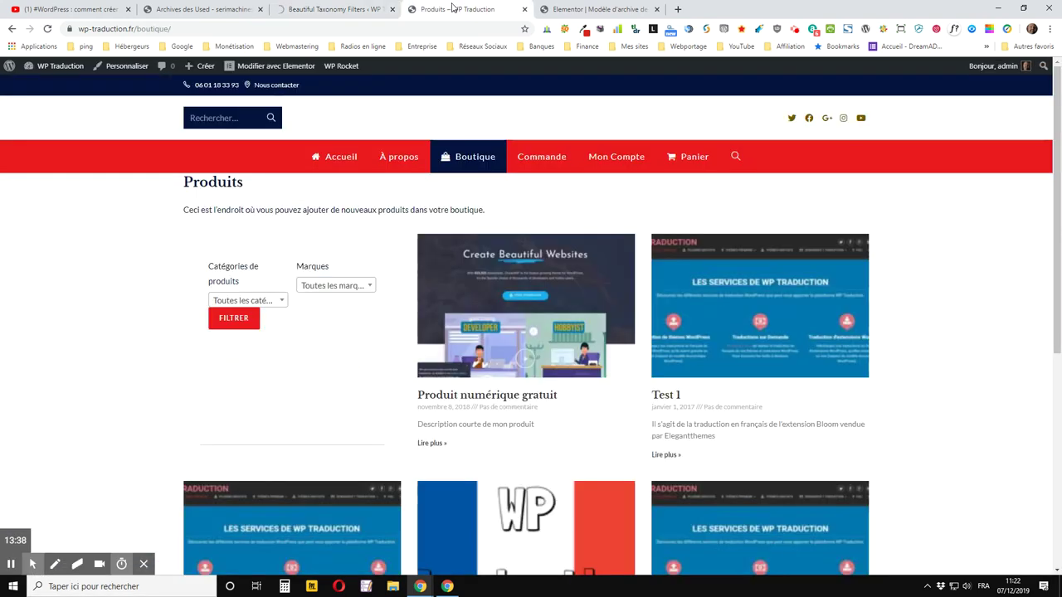
pyautogui.click(48, 29)
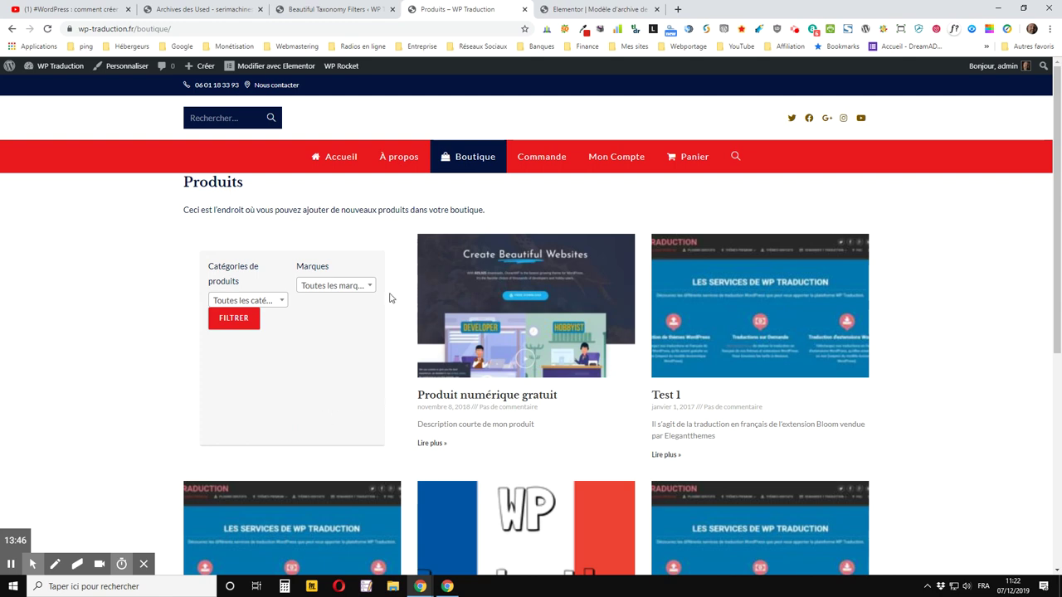
# Step: Set the filter style to "Conception matérielle sombre", save, and check the look on the reloaded shop page
pyautogui.click(332, 9)
pyautogui.click(320, 485)
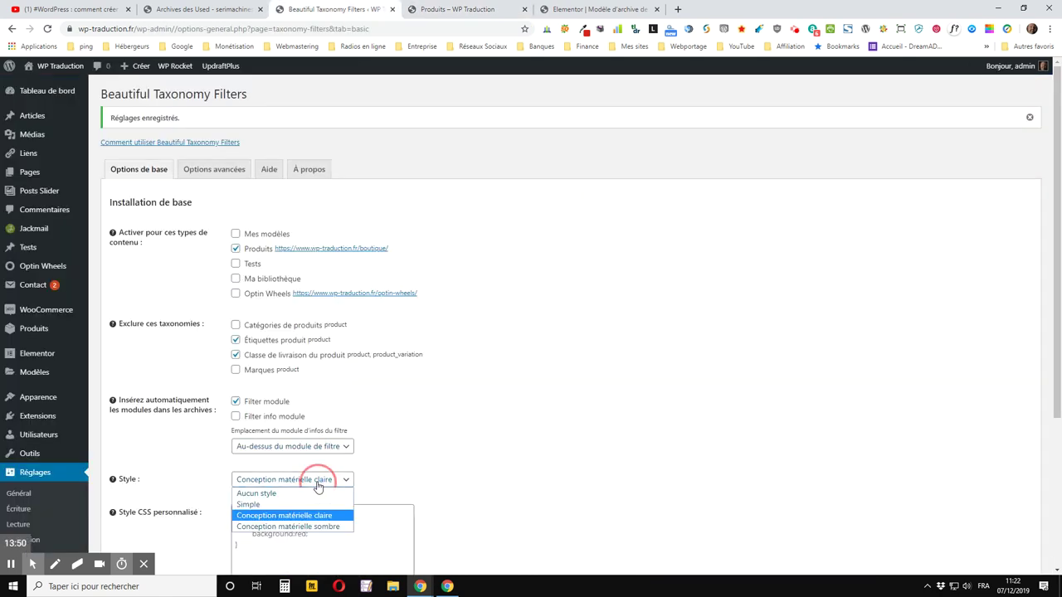
pyautogui.click(321, 528)
pyautogui.scroll(-3, 254, 476)
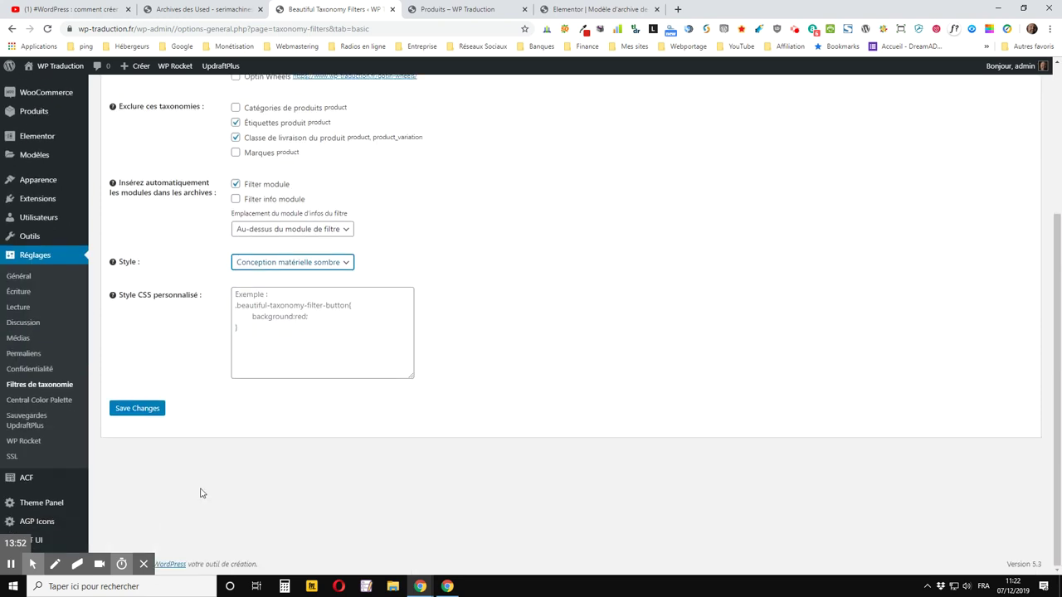
pyautogui.click(137, 408)
pyautogui.click(461, 9)
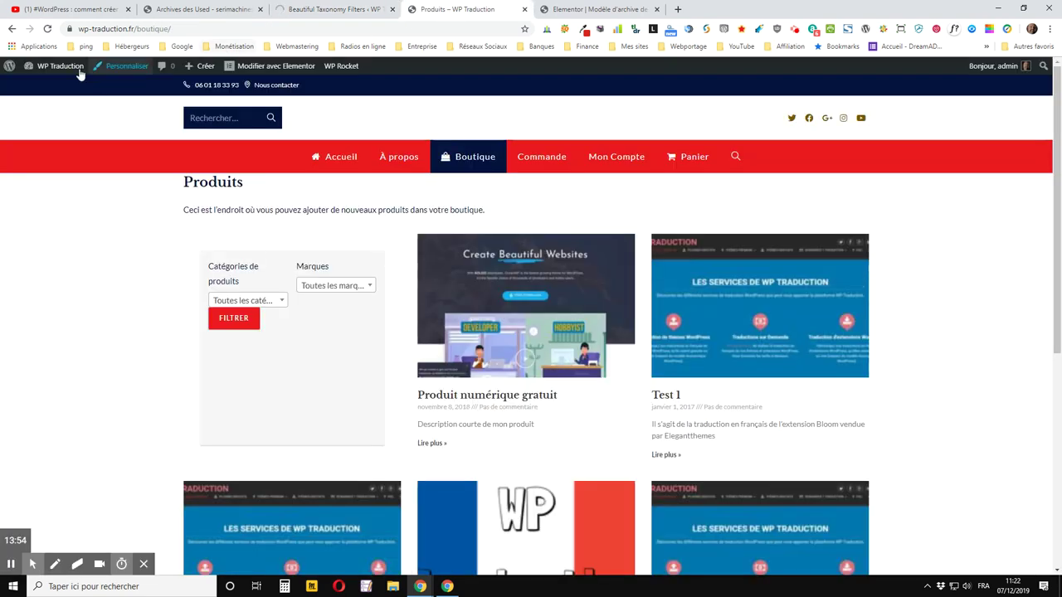
pyautogui.click(48, 29)
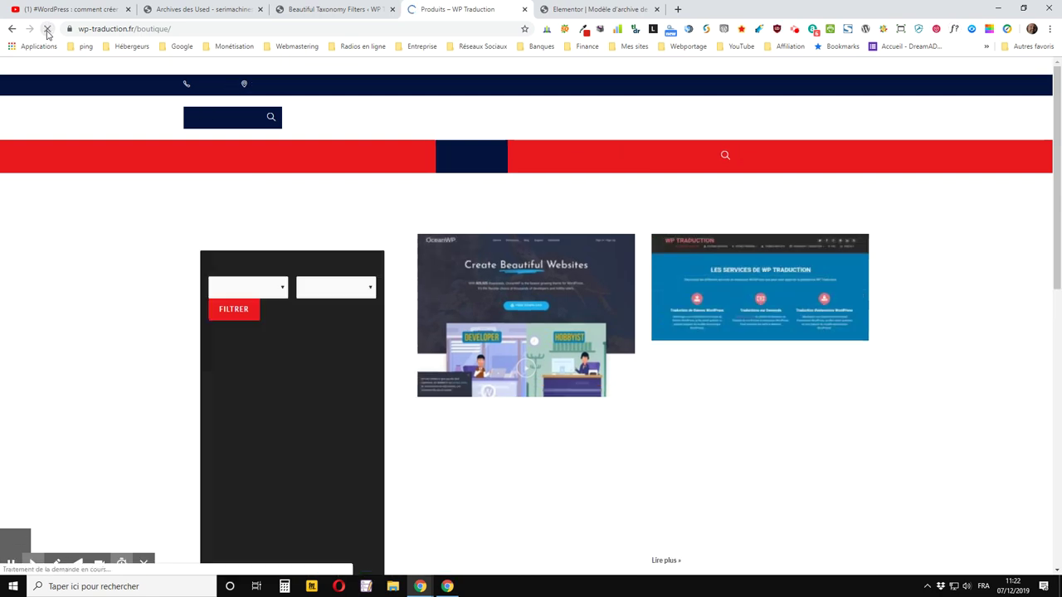
# Step: Set the filter style back to "Aucun style", save, and check the look on the reloaded shop page
pyautogui.click(332, 9)
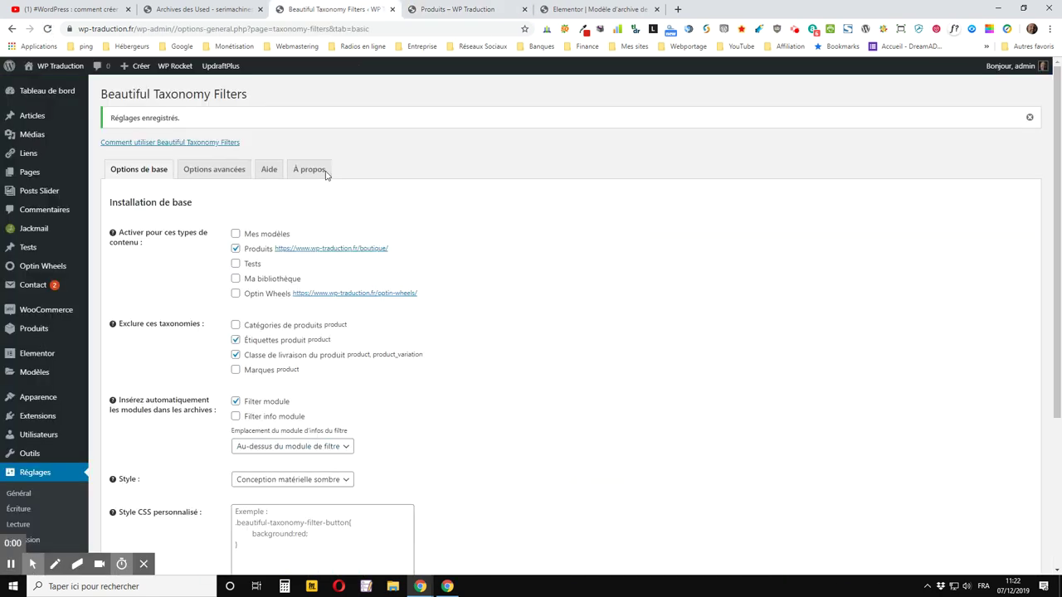
pyautogui.click(307, 481)
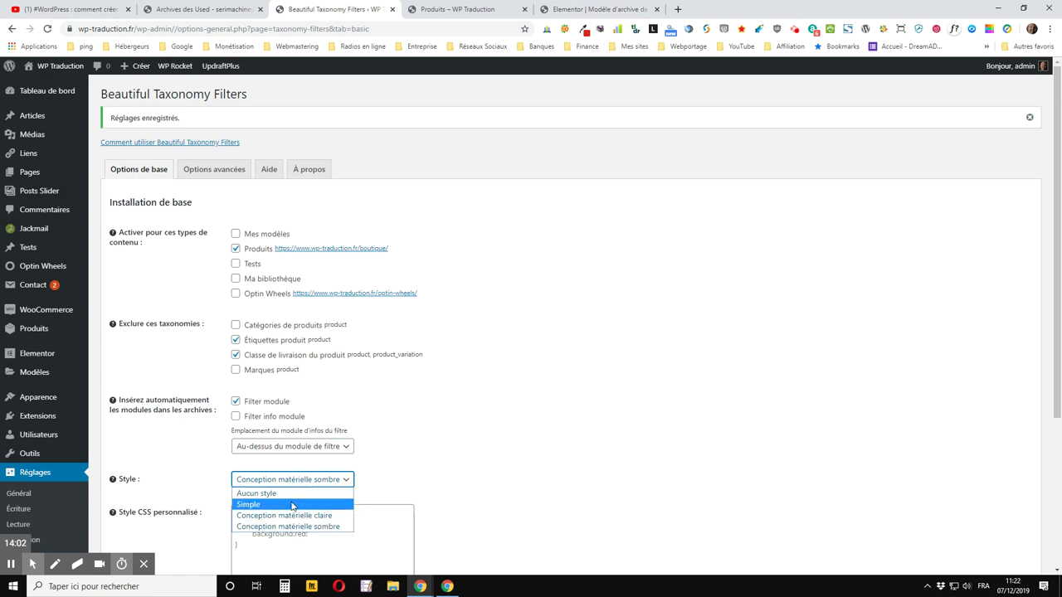
pyautogui.press('Escape')
pyautogui.press('Home')
pyautogui.scroll(-3, 249, 473)
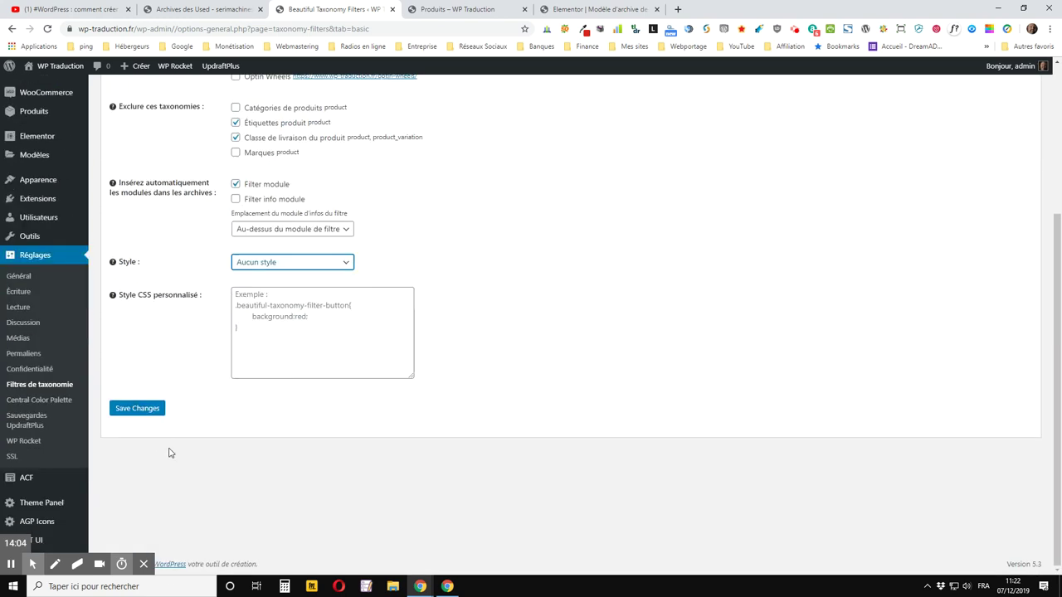
pyautogui.click(137, 409)
pyautogui.click(463, 9)
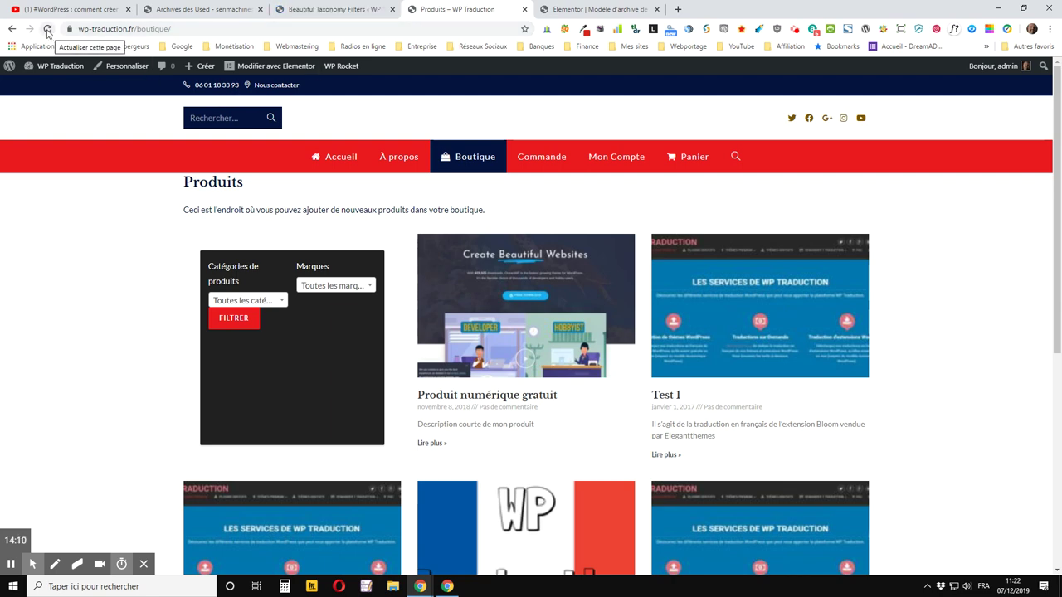
pyautogui.click(47, 29)
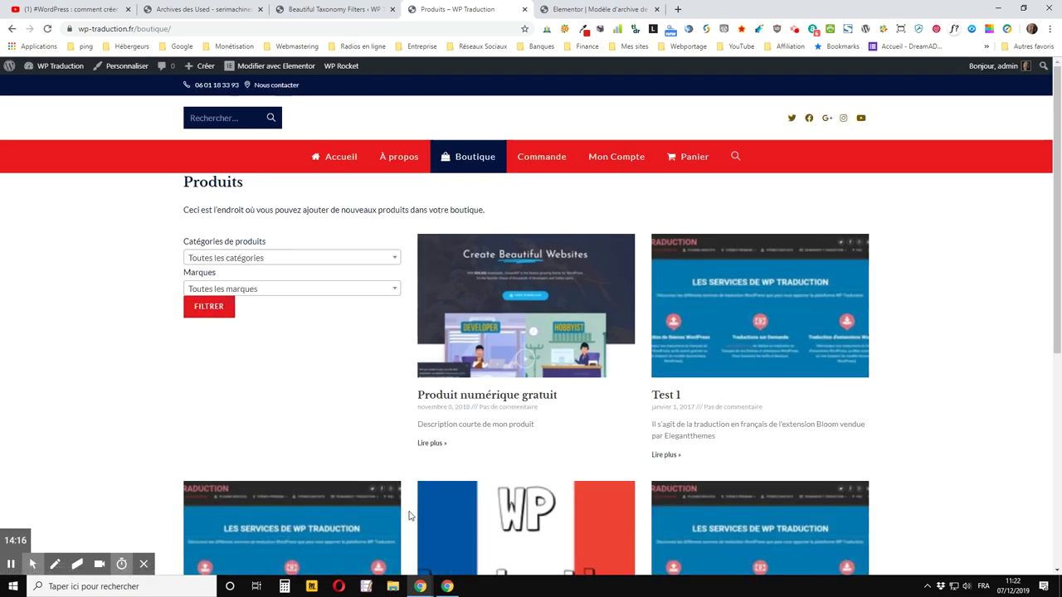
# Step: Review the saved basic filter options and switch to the open YouTube video page about WordPress
pyautogui.click(327, 10)
pyautogui.scroll(-5, 107, 351)
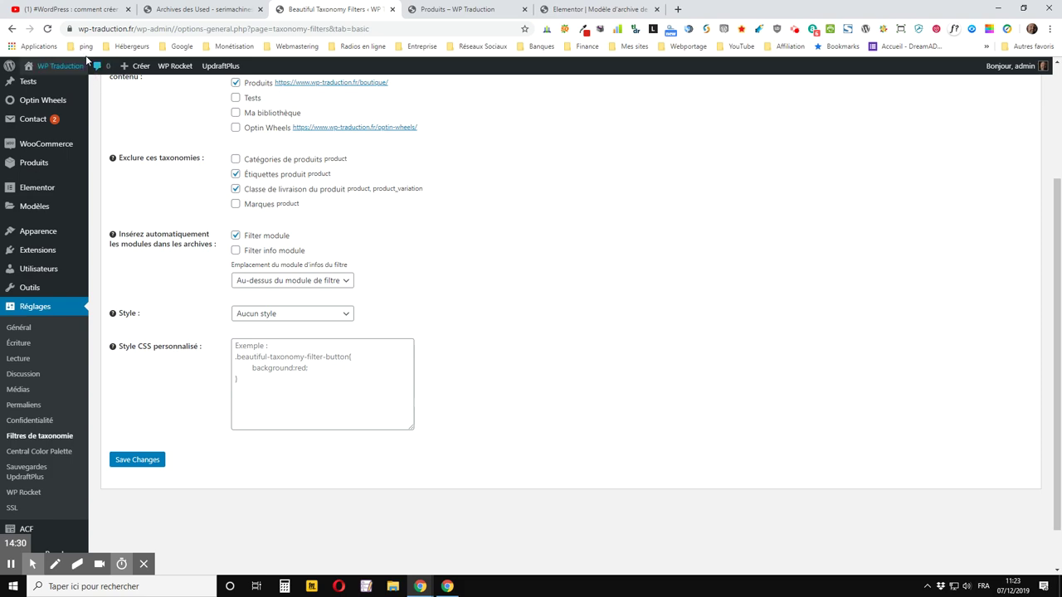
pyautogui.click(74, 9)
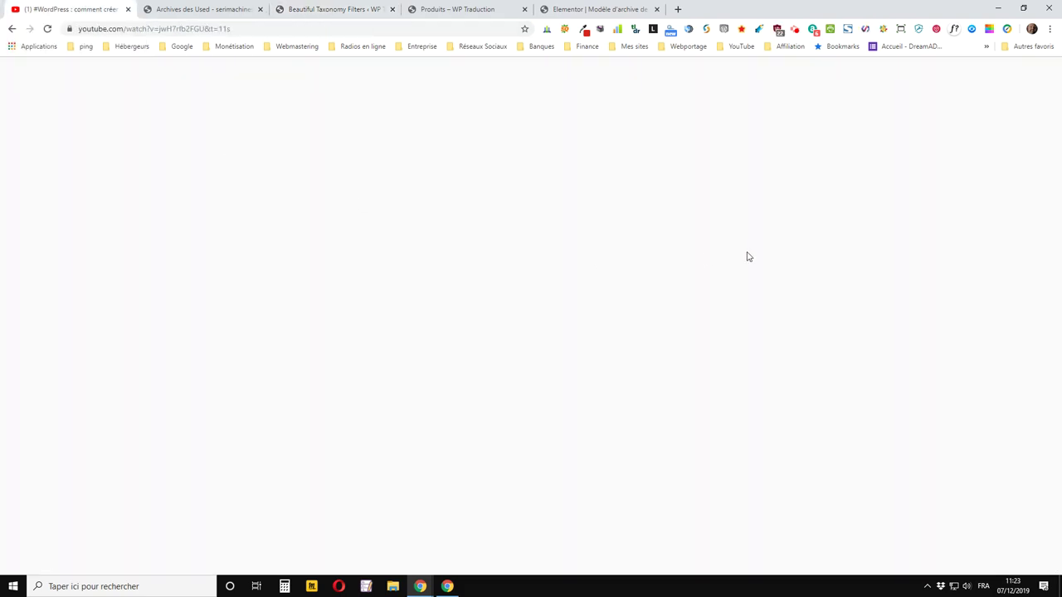
# Step: Like the YouTube video about creating a table of contents on publications with ElementPack for Elementor
pyautogui.scroll(-2, 723, 254)
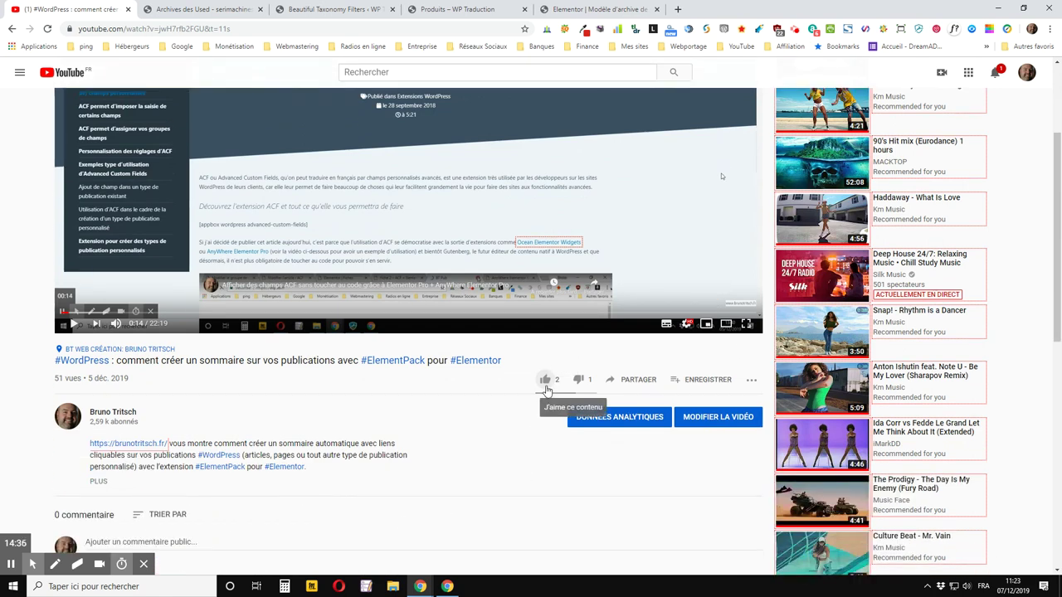
pyautogui.click(545, 379)
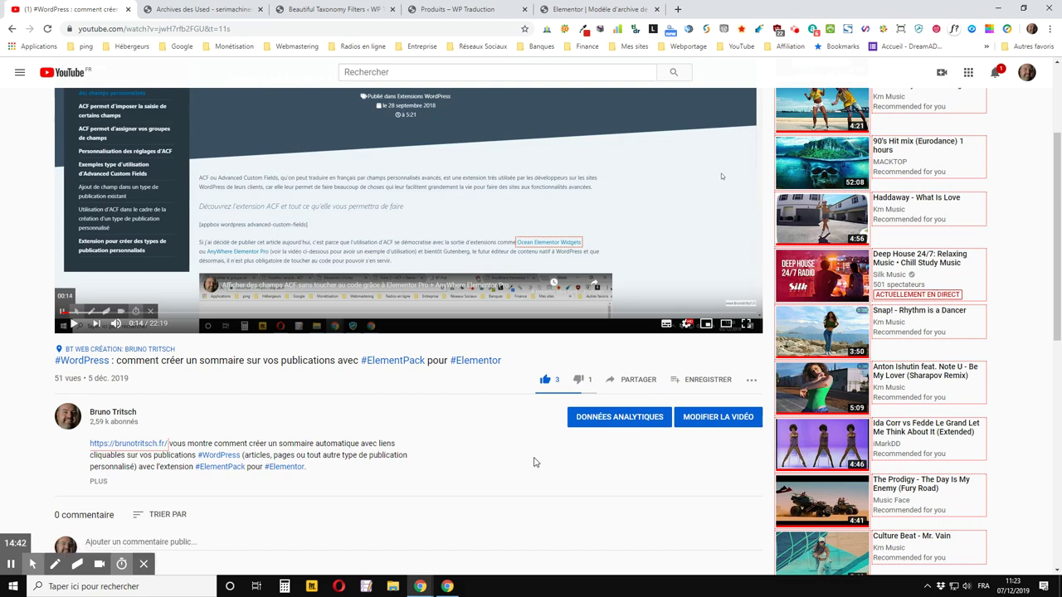
pyautogui.scroll(2, 498, 440)
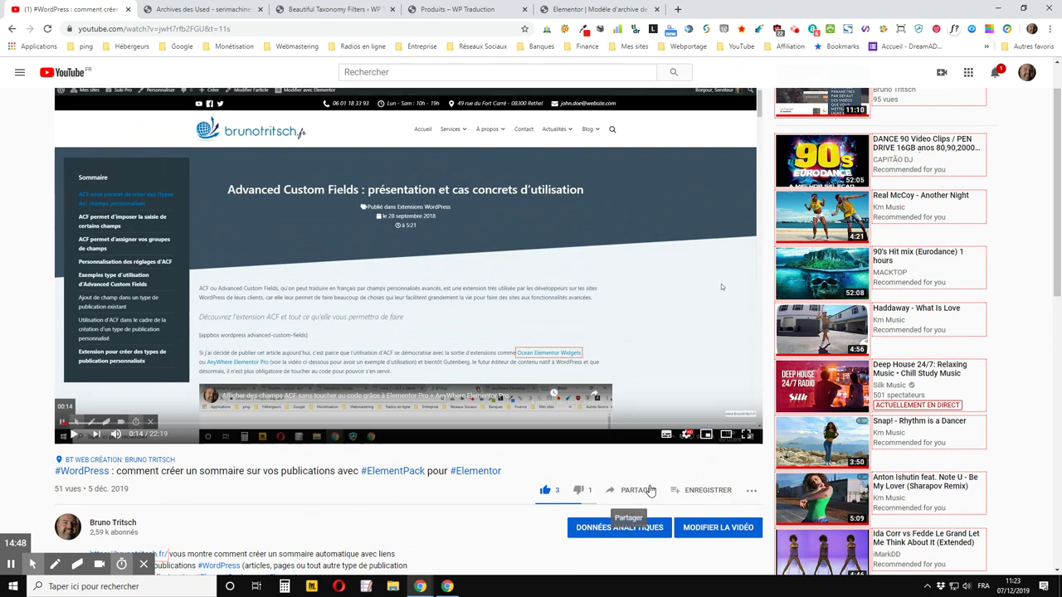
# Step: Expand the video's full description and look through its recommended WordPress theme, extension, hosting and Elementor addon links
pyautogui.scroll(-4, 624, 469)
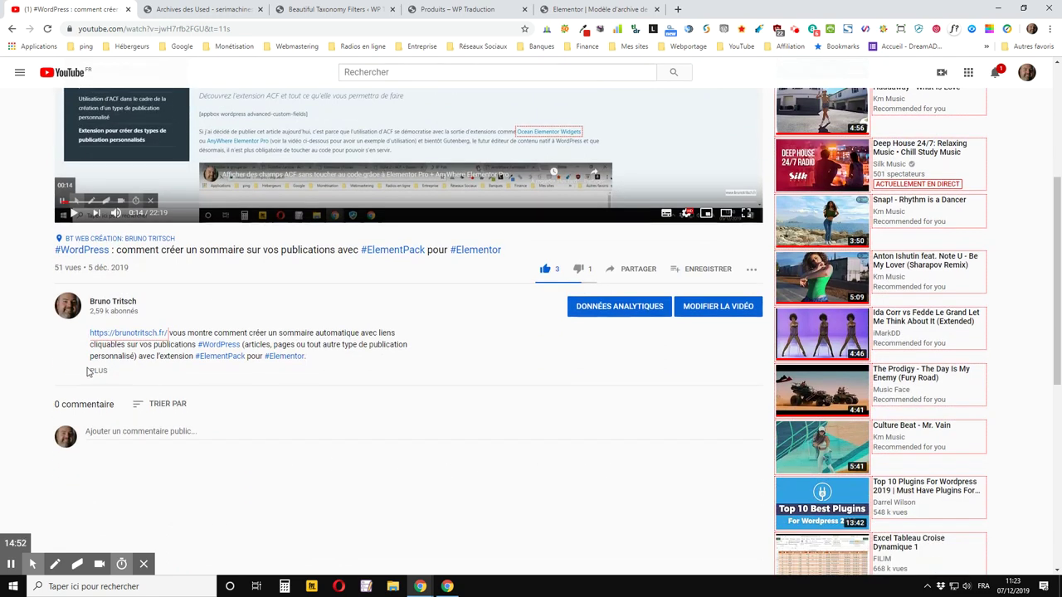
pyautogui.click(101, 371)
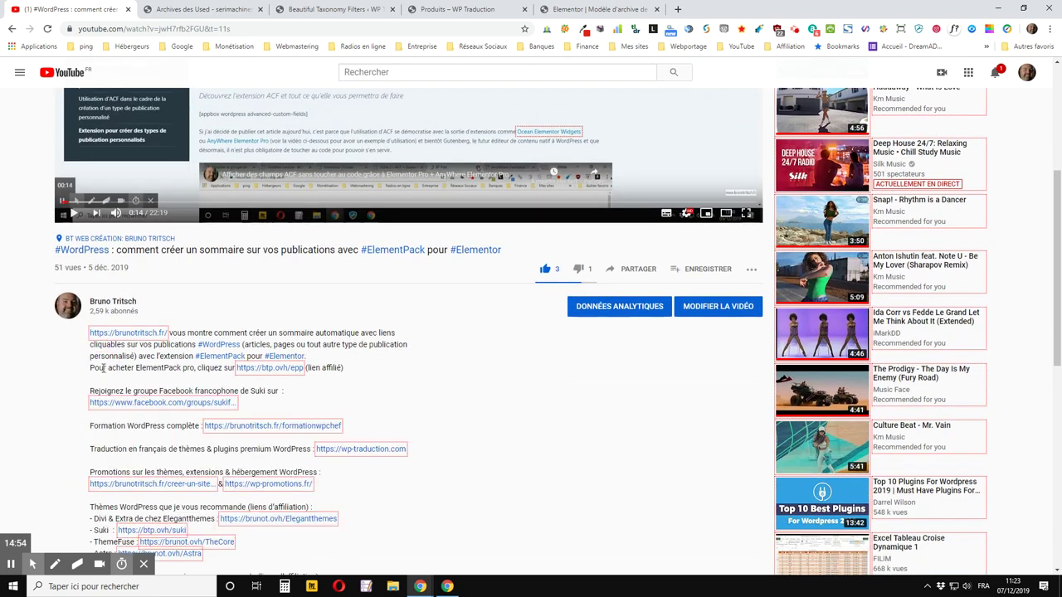
pyautogui.scroll(-4, 101, 371)
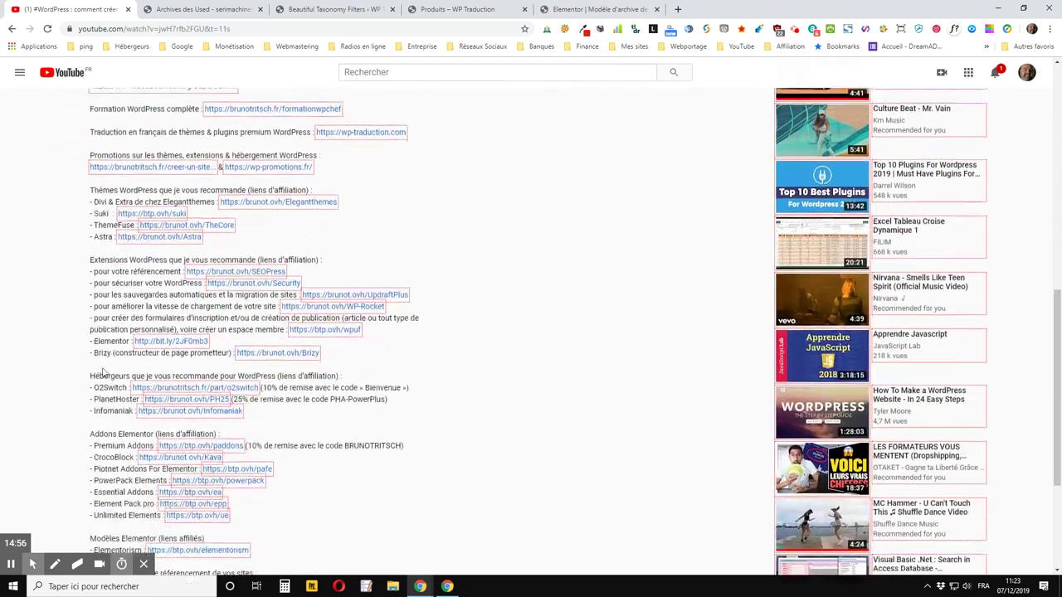